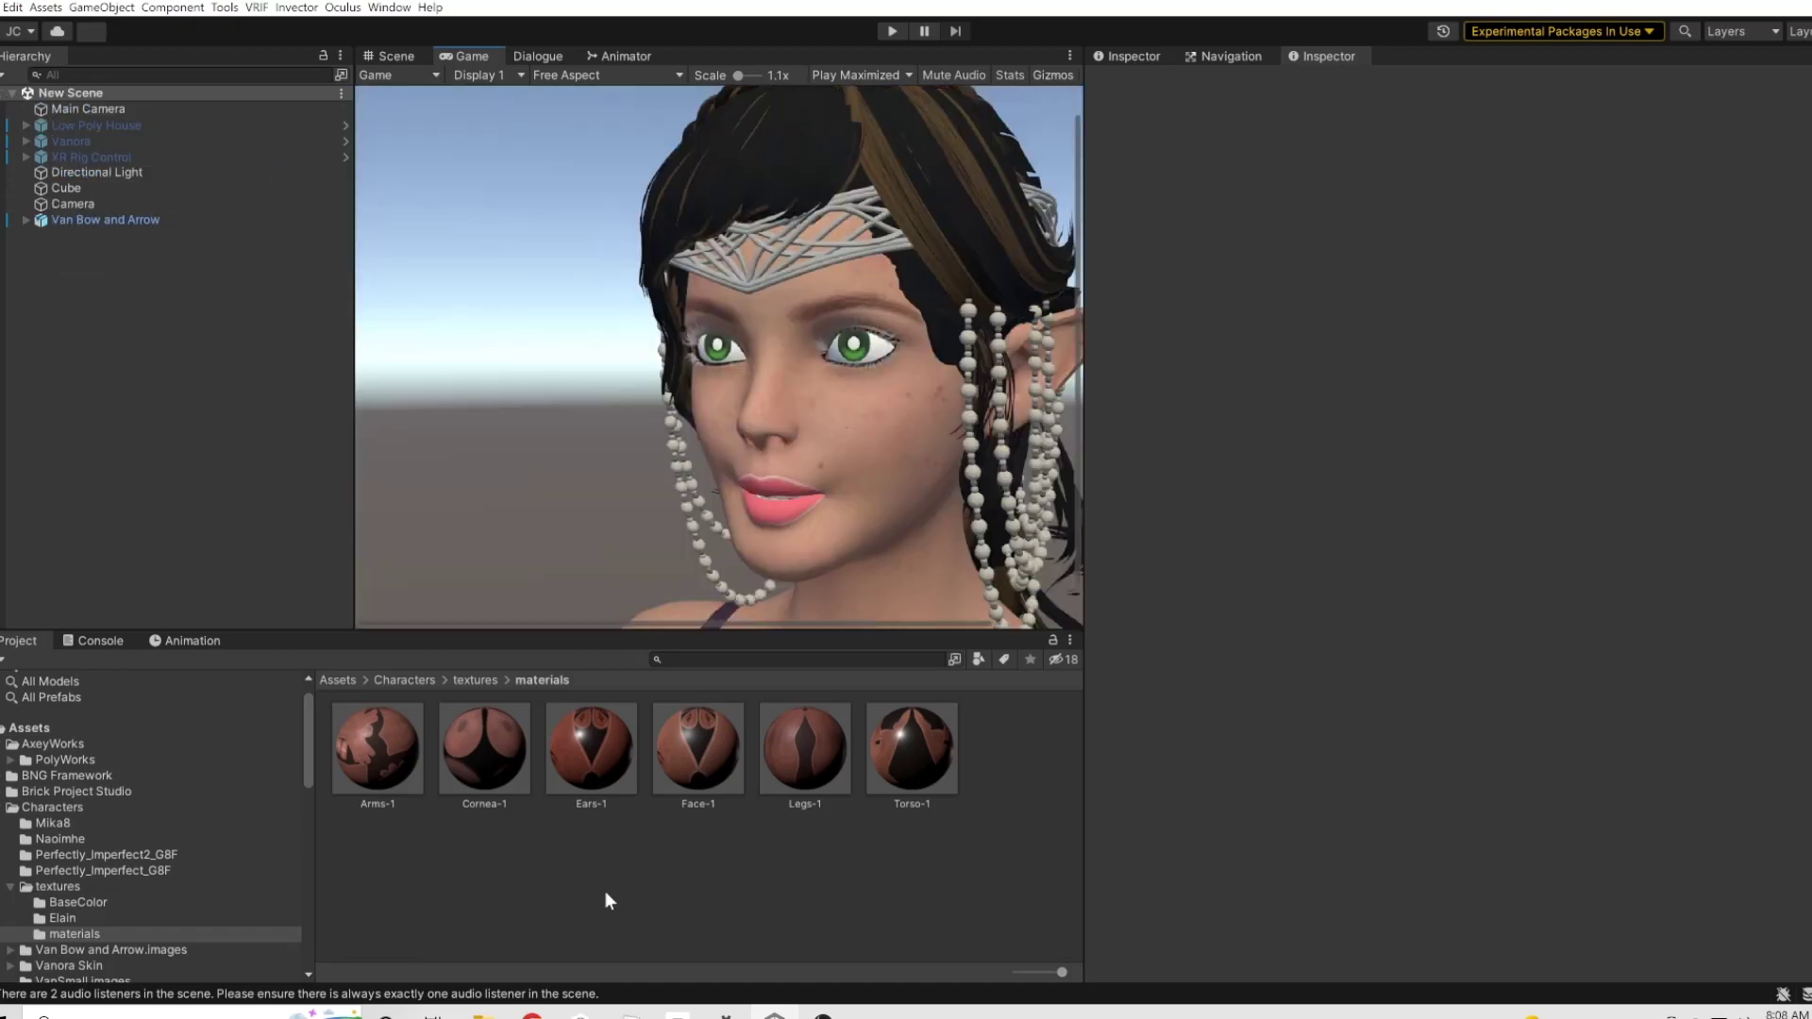
# - Select the Genesis8Female.Shape mesh and locate its Face material in the project assets
pyautogui.click(25, 220)
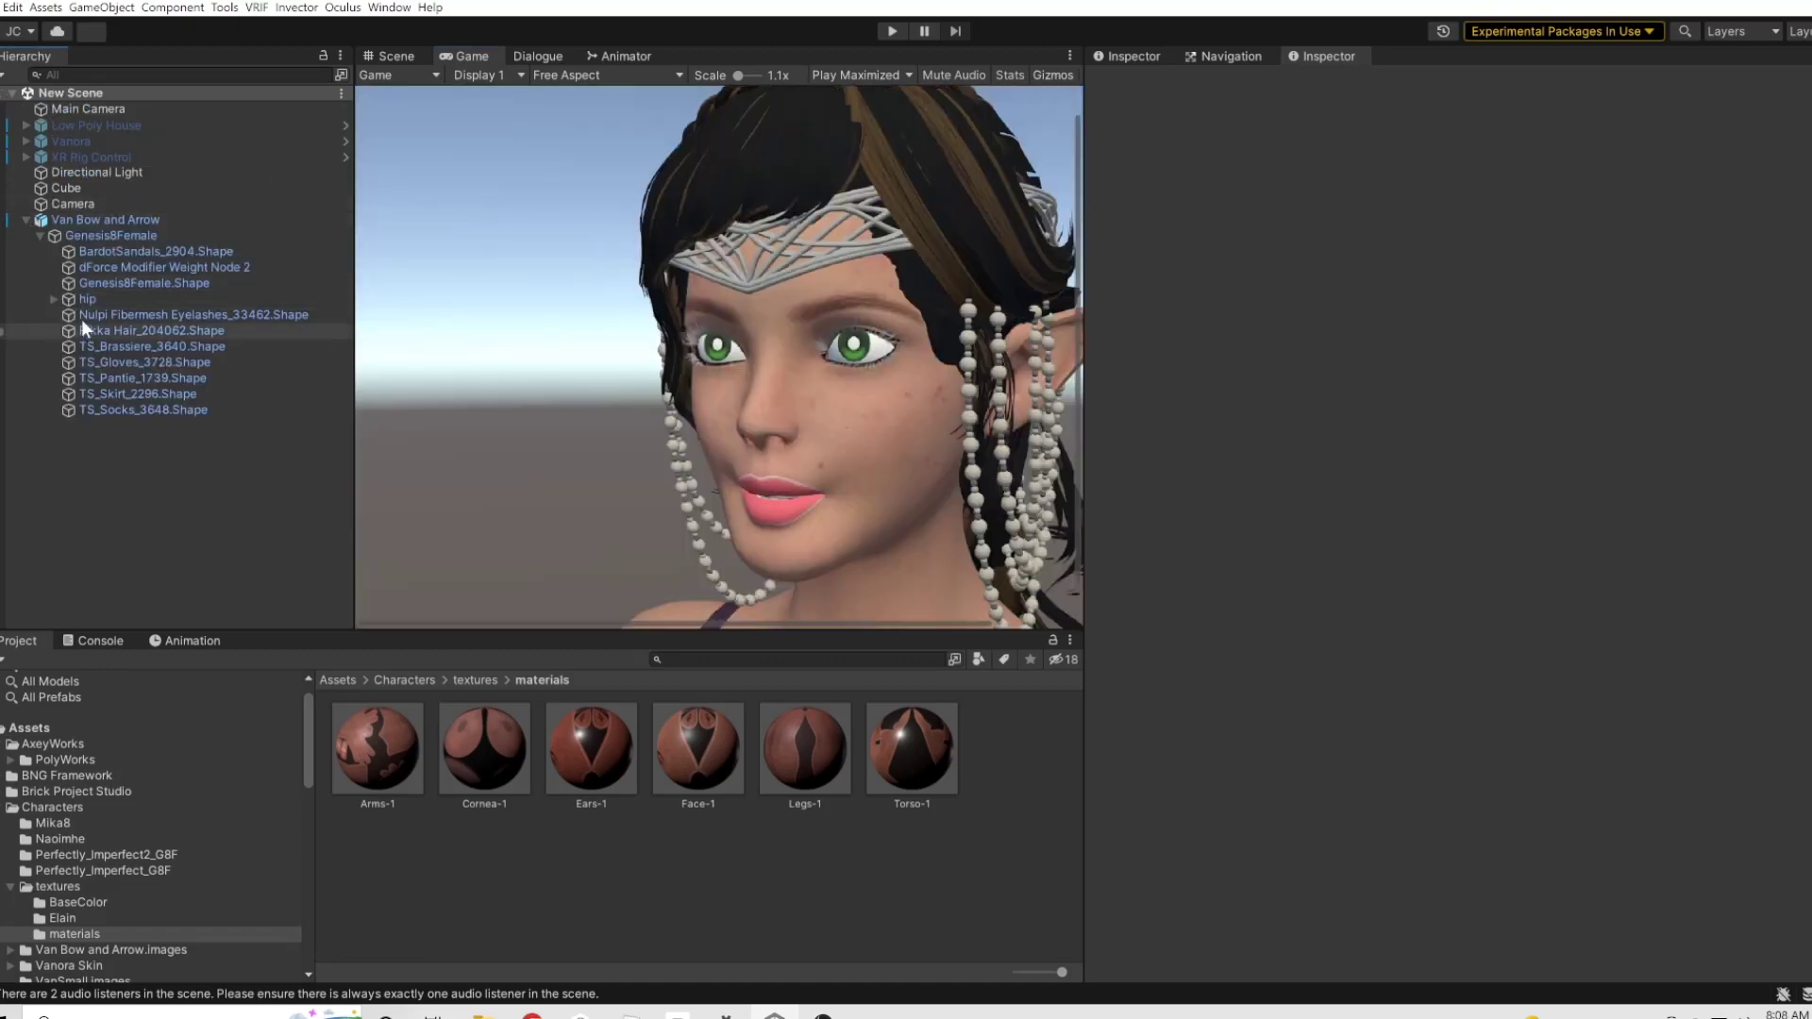
pyautogui.click(73, 283)
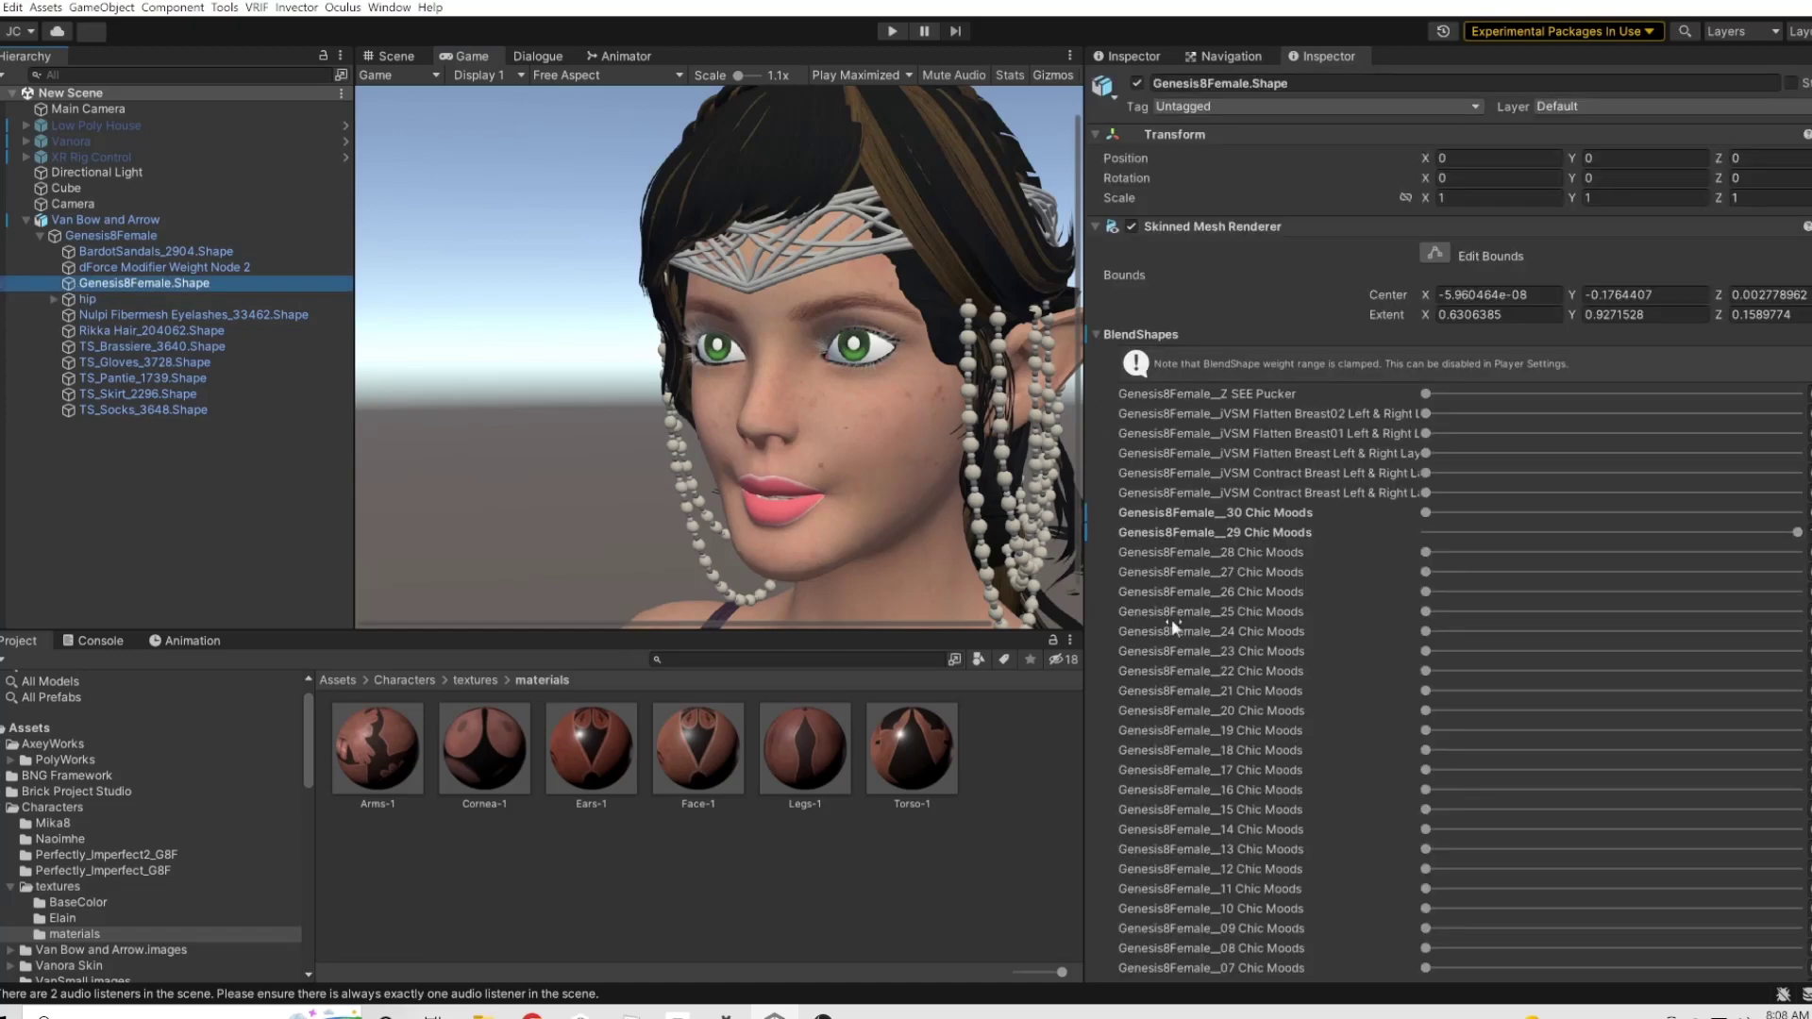
pyautogui.click(1095, 333)
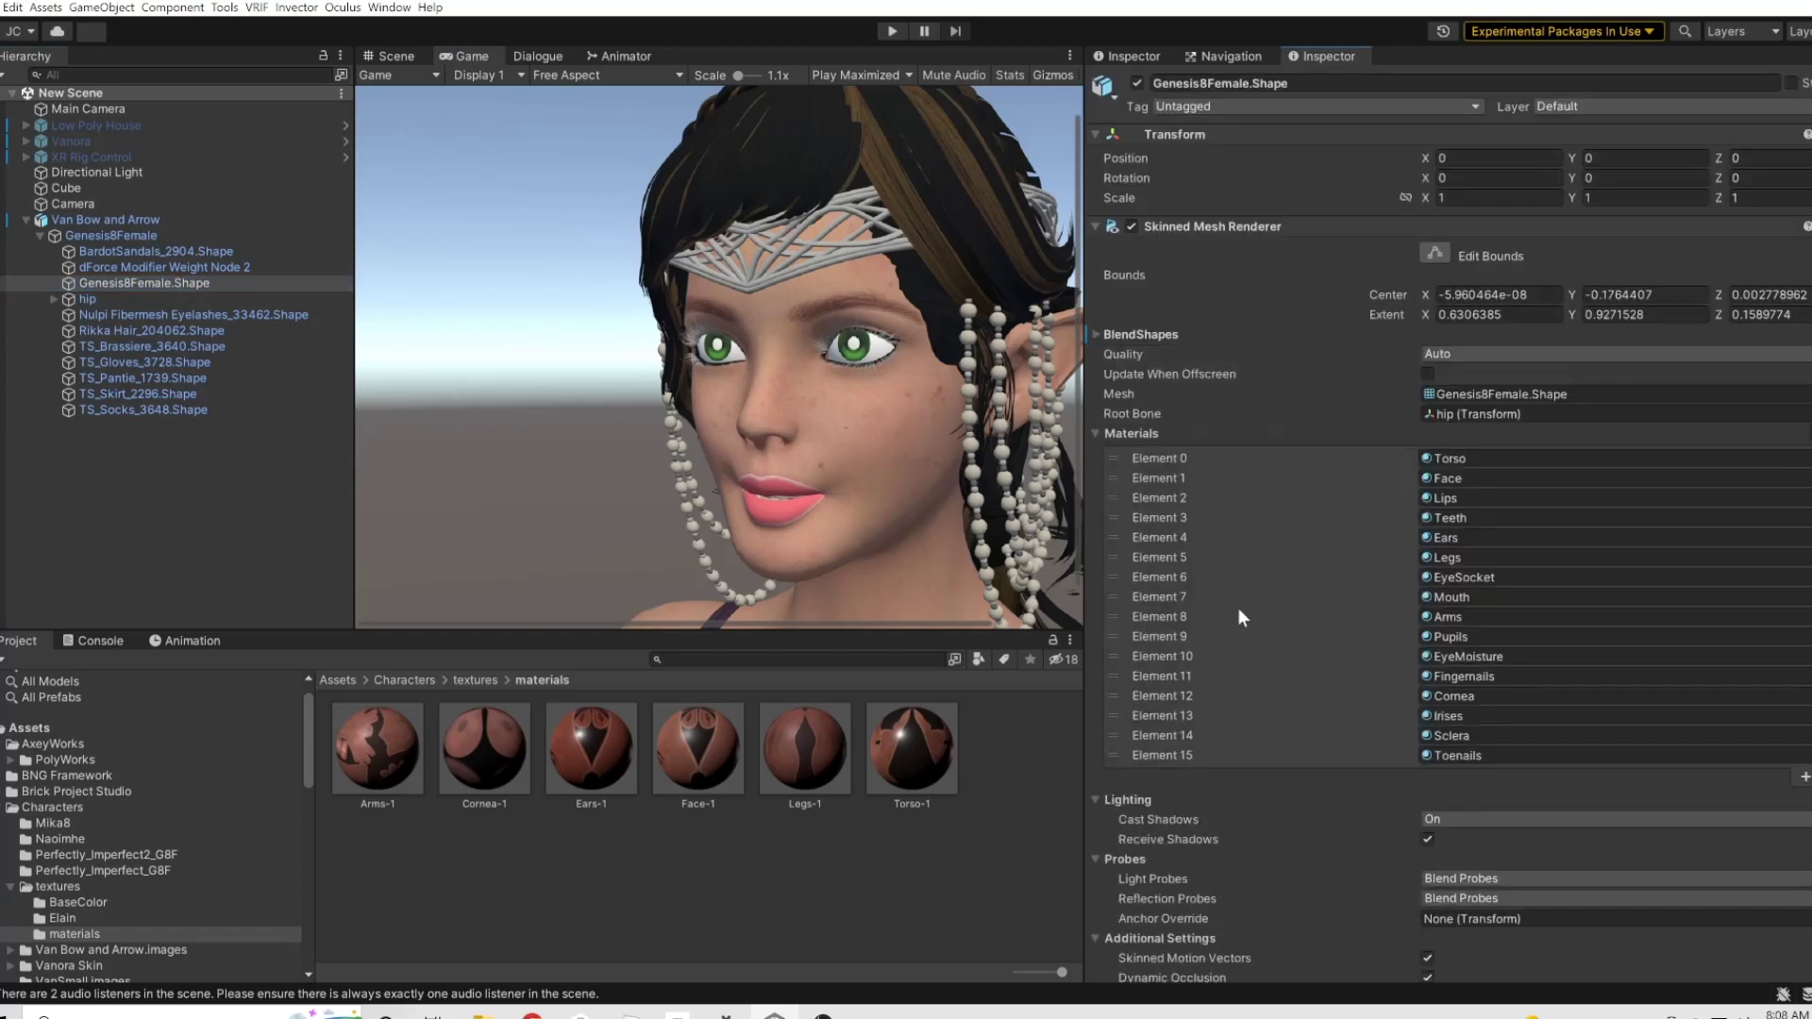
pyautogui.click(1441, 477)
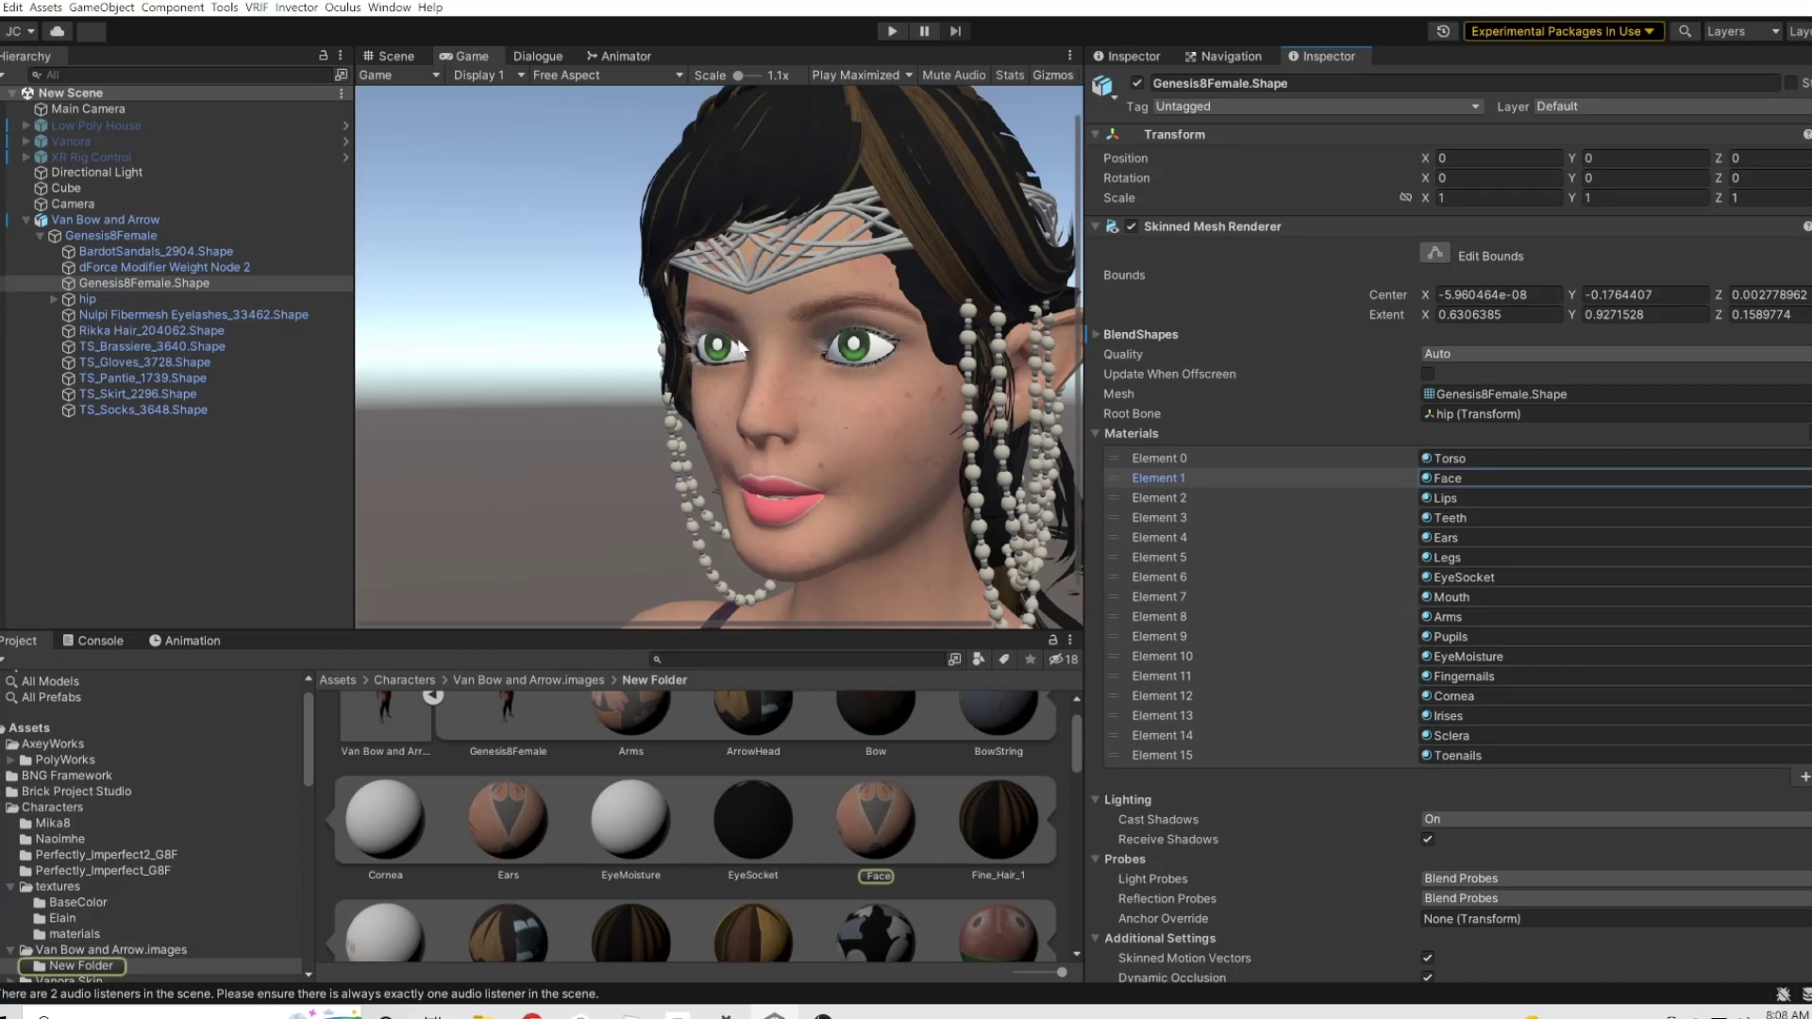
pyautogui.click(870, 818)
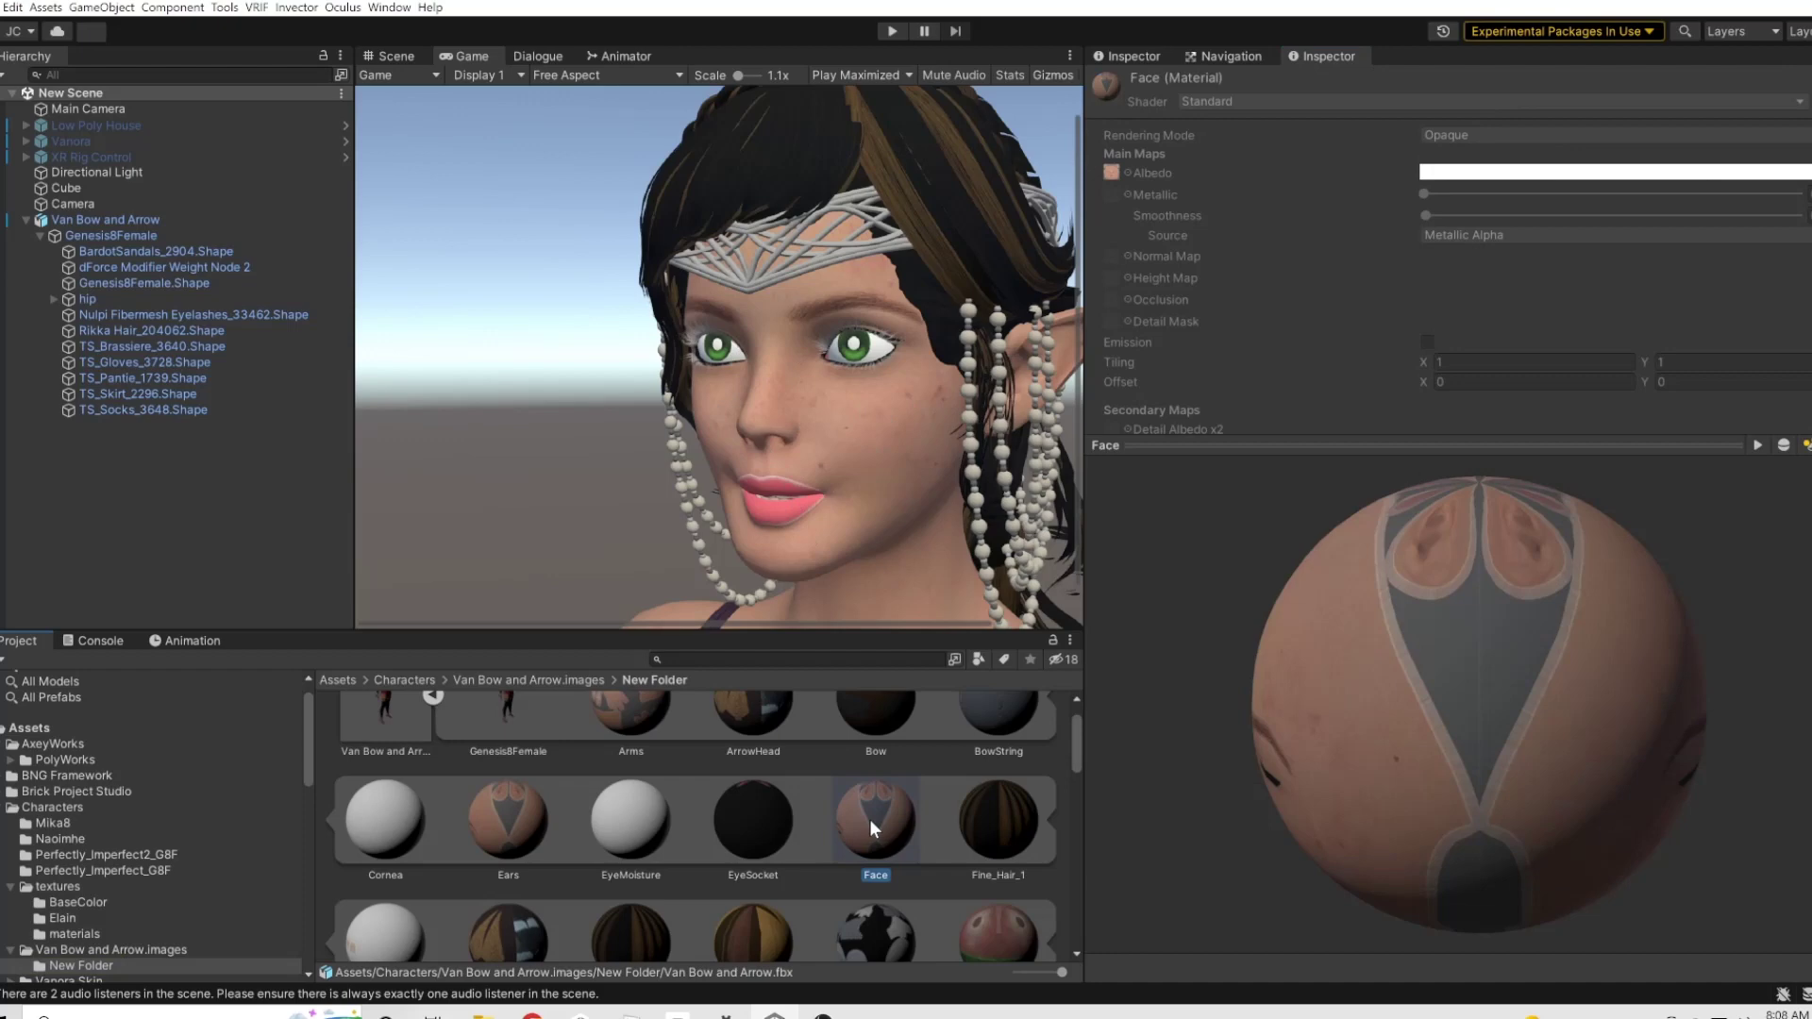
# - Duplicate the Face material with Ctrl+D and assign the copy to Materials Element 1
pyautogui.hotkey('ctrl', 'd')
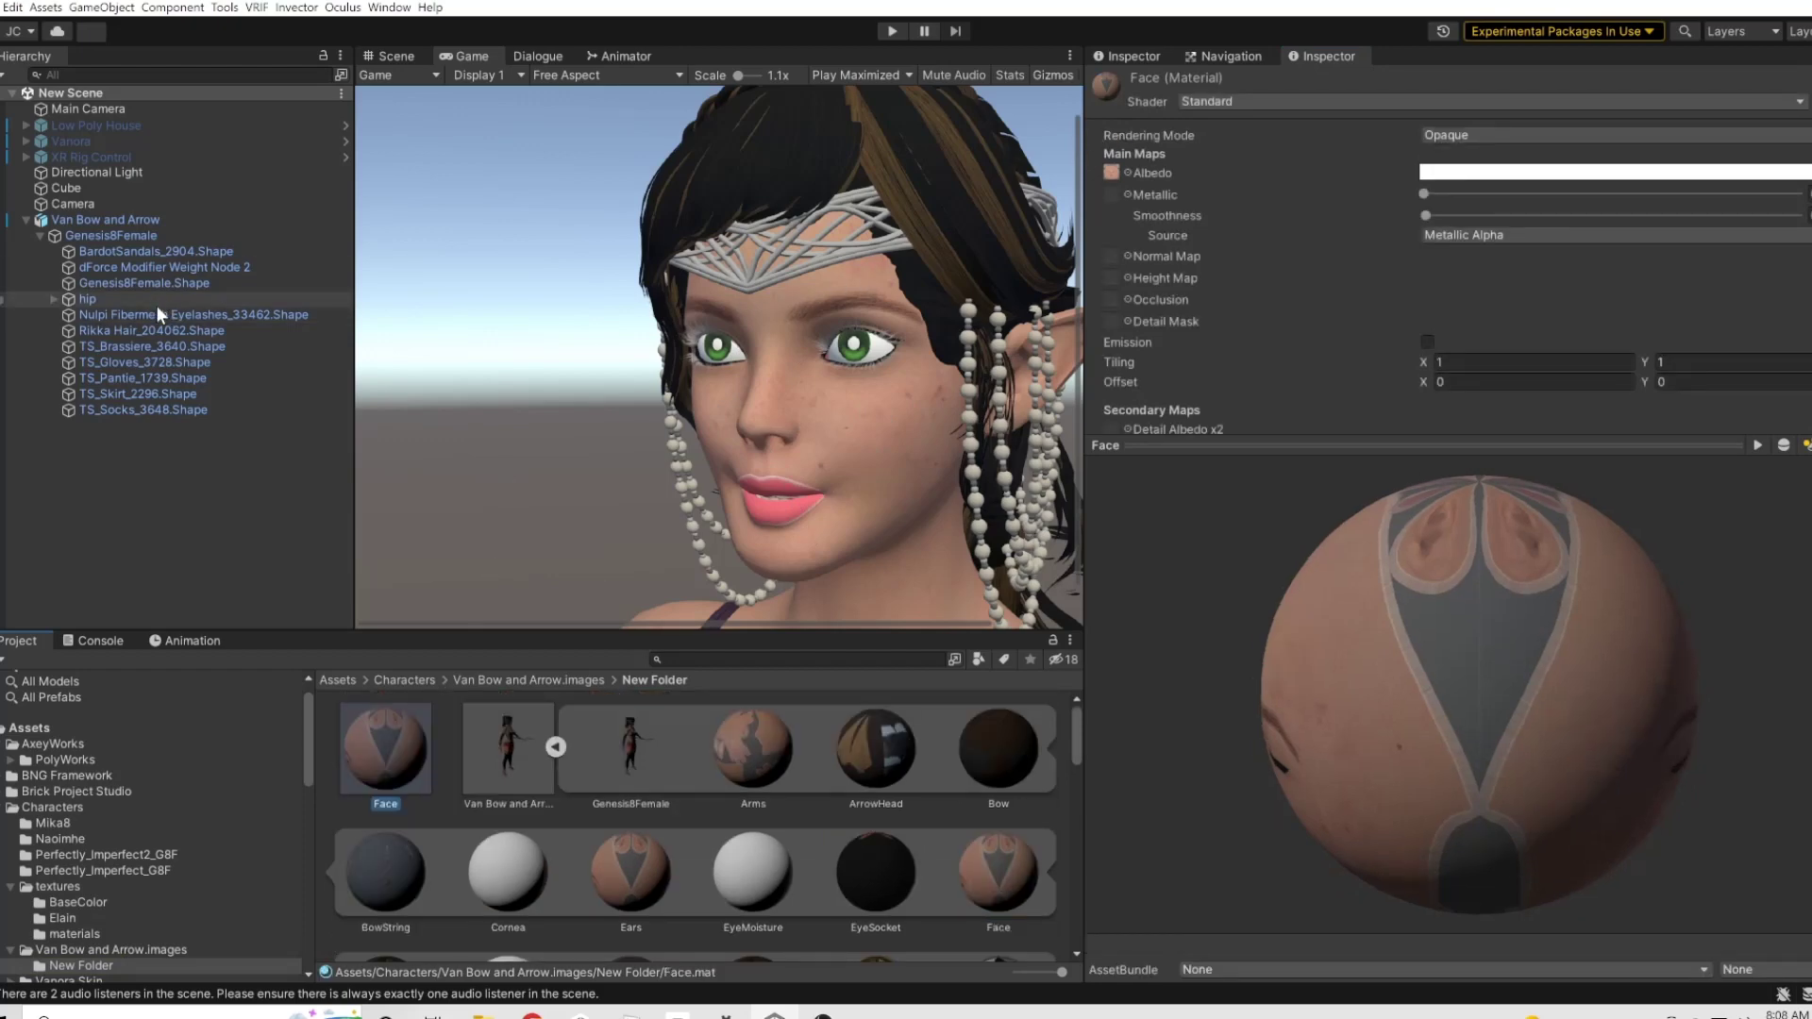
pyautogui.click(125, 283)
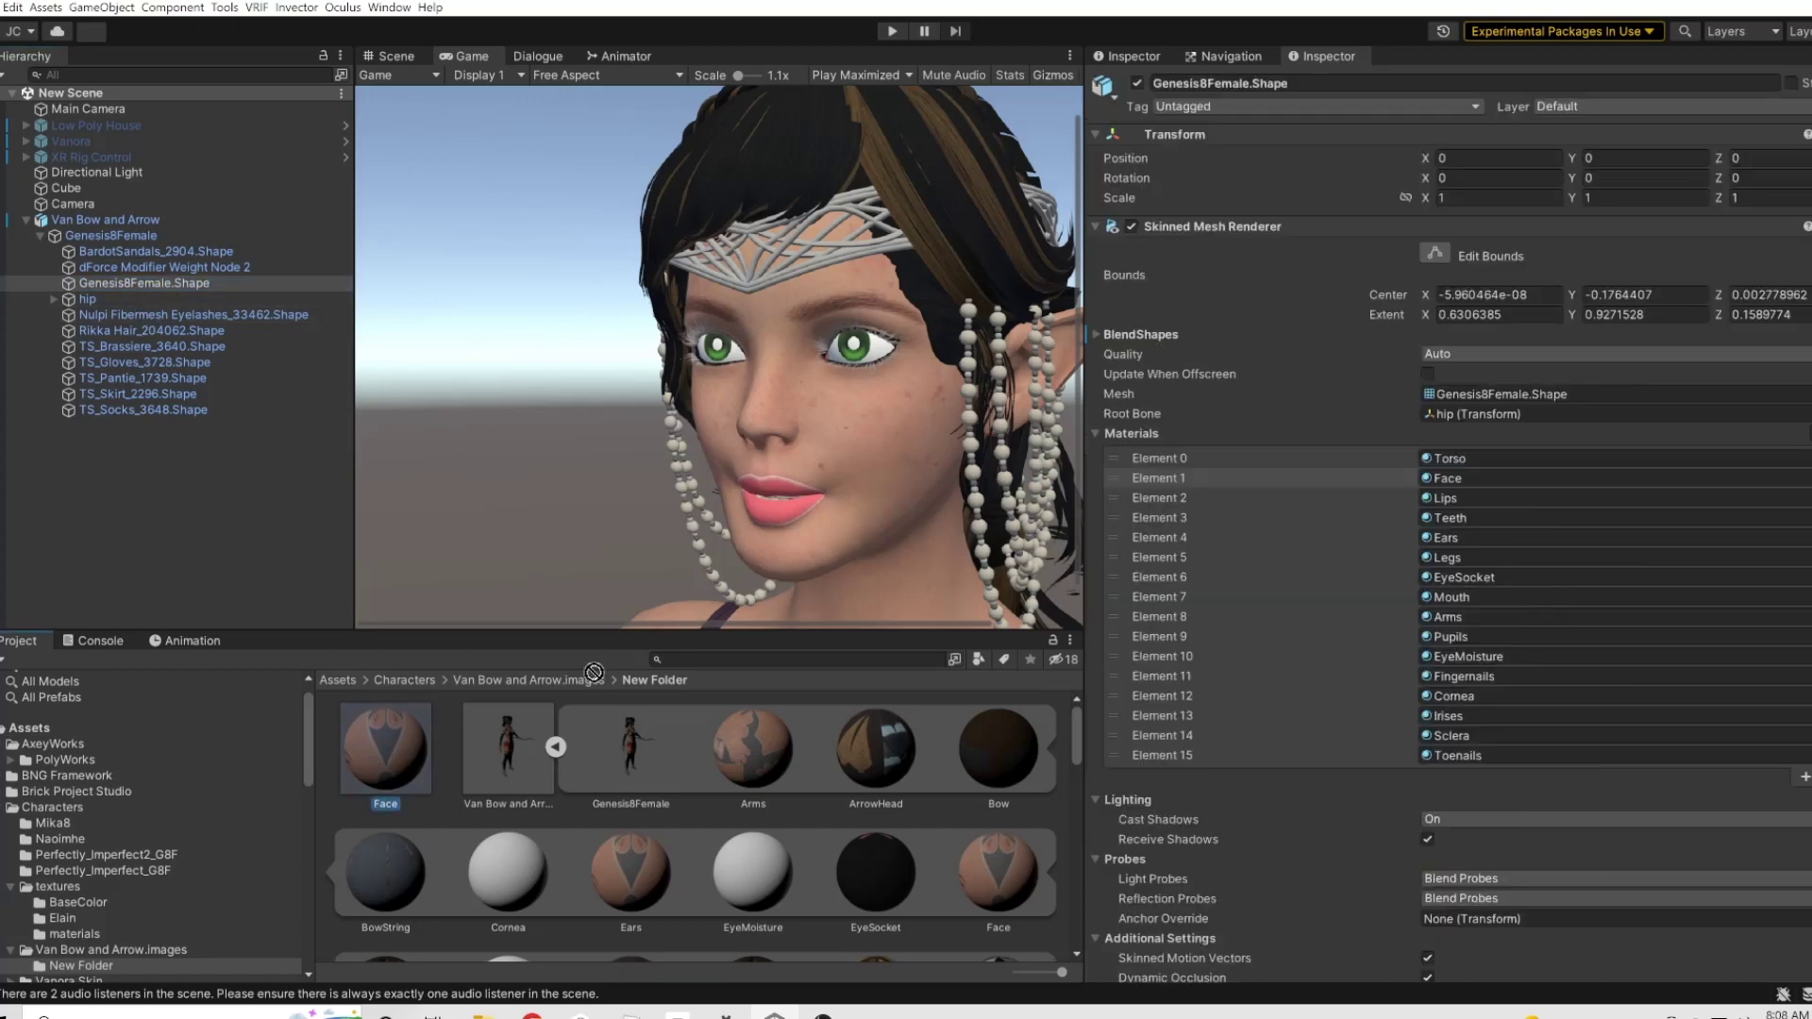
pyautogui.moveTo(366, 738); pyautogui.dragTo(1470, 479)
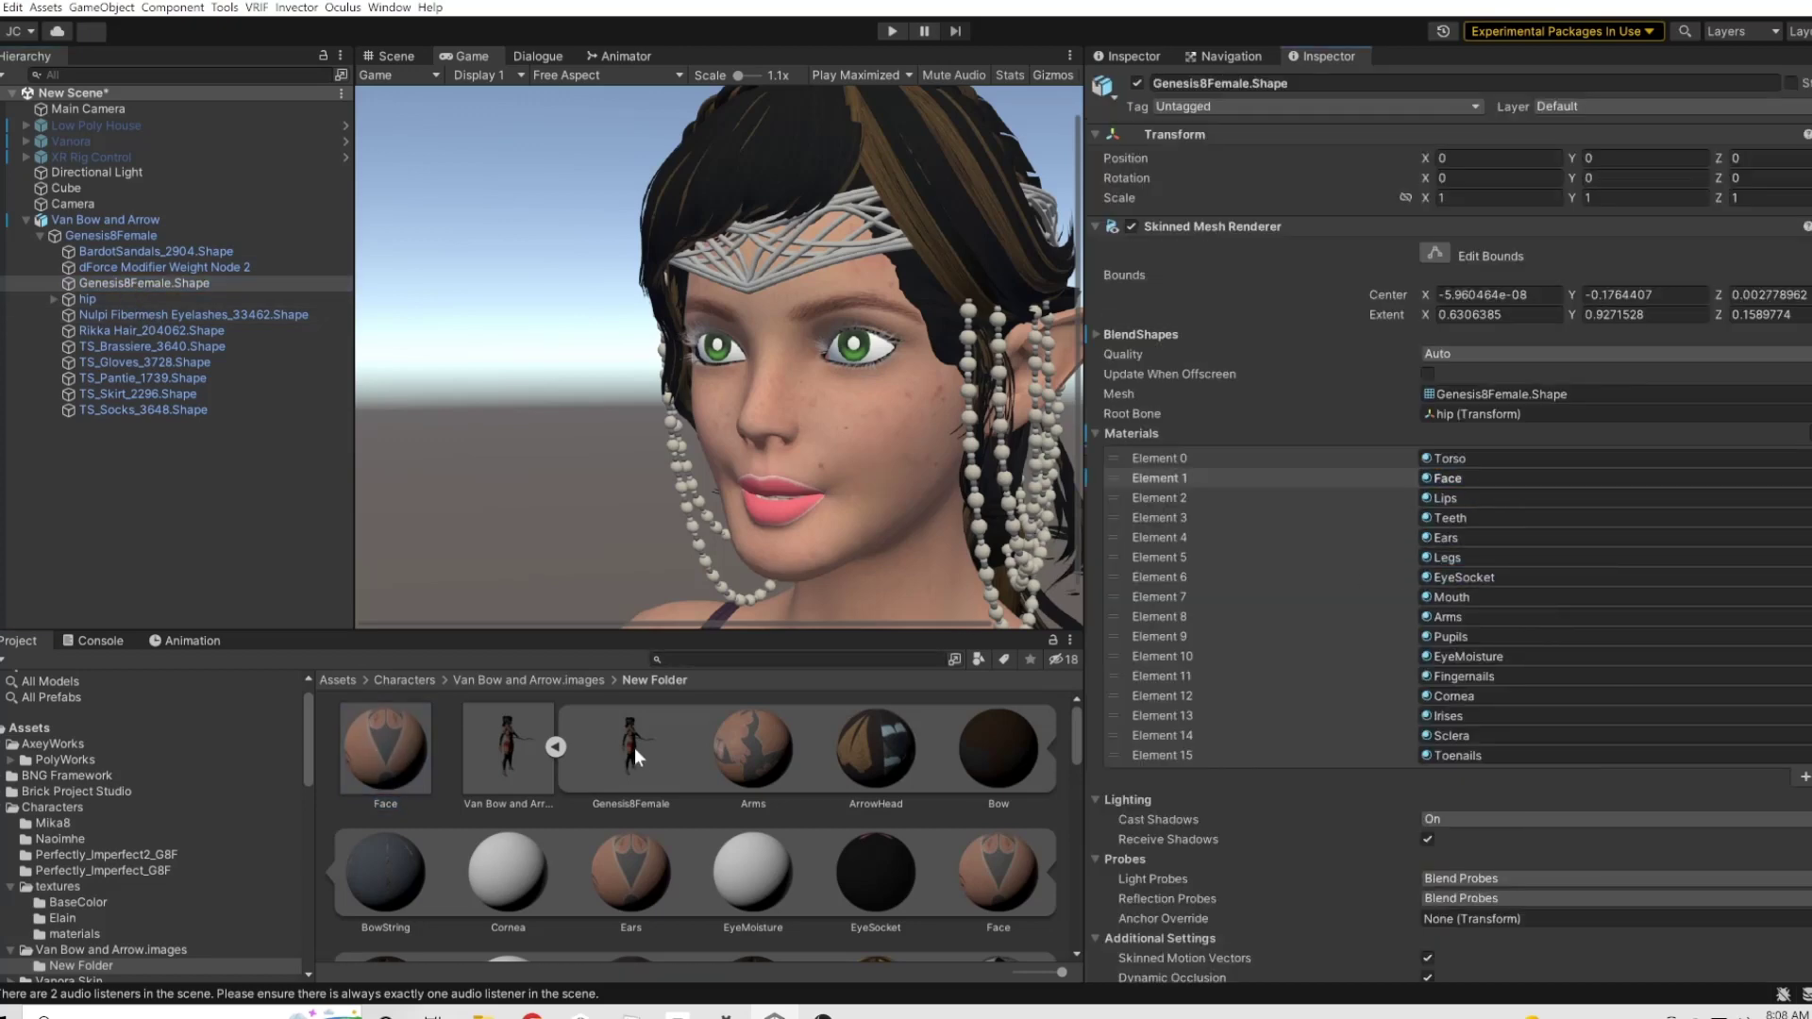
pyautogui.click(399, 755)
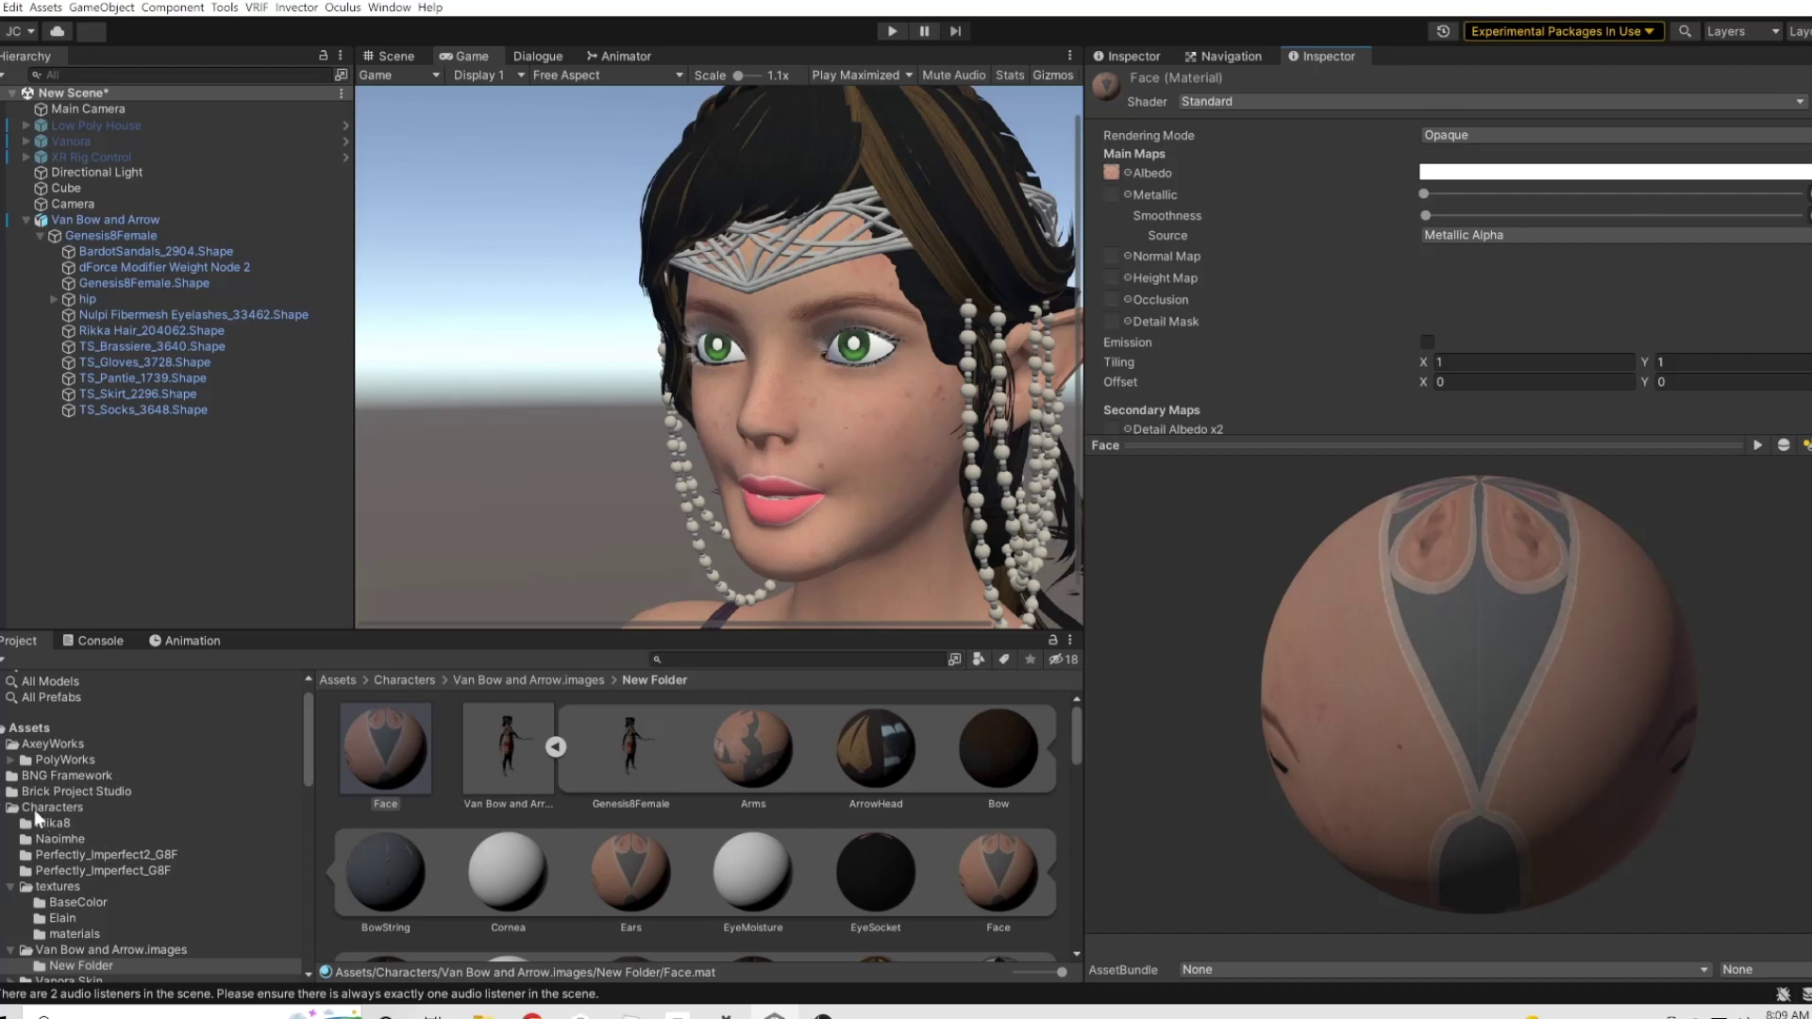
# - Set a face skin texture from Van Bow and Arrow.images as the Detail Albedo x2 map
pyautogui.click(510, 679)
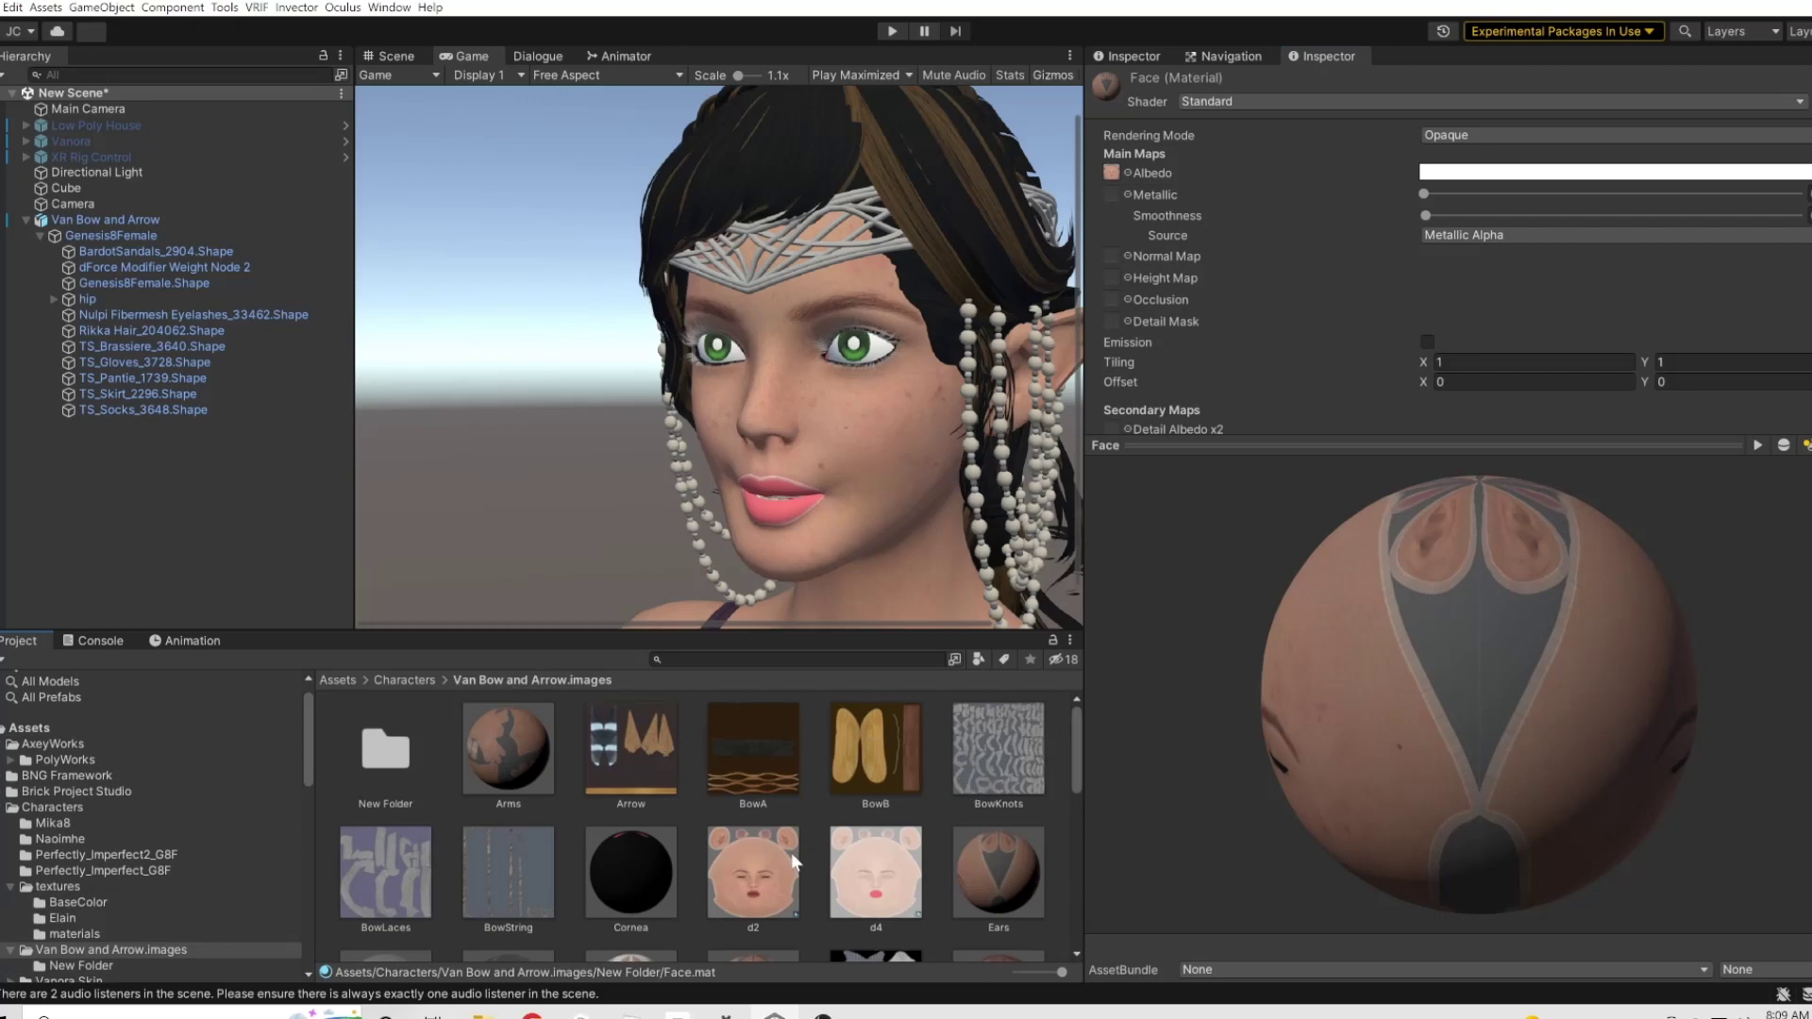
pyautogui.scroll(-2, 781, 846)
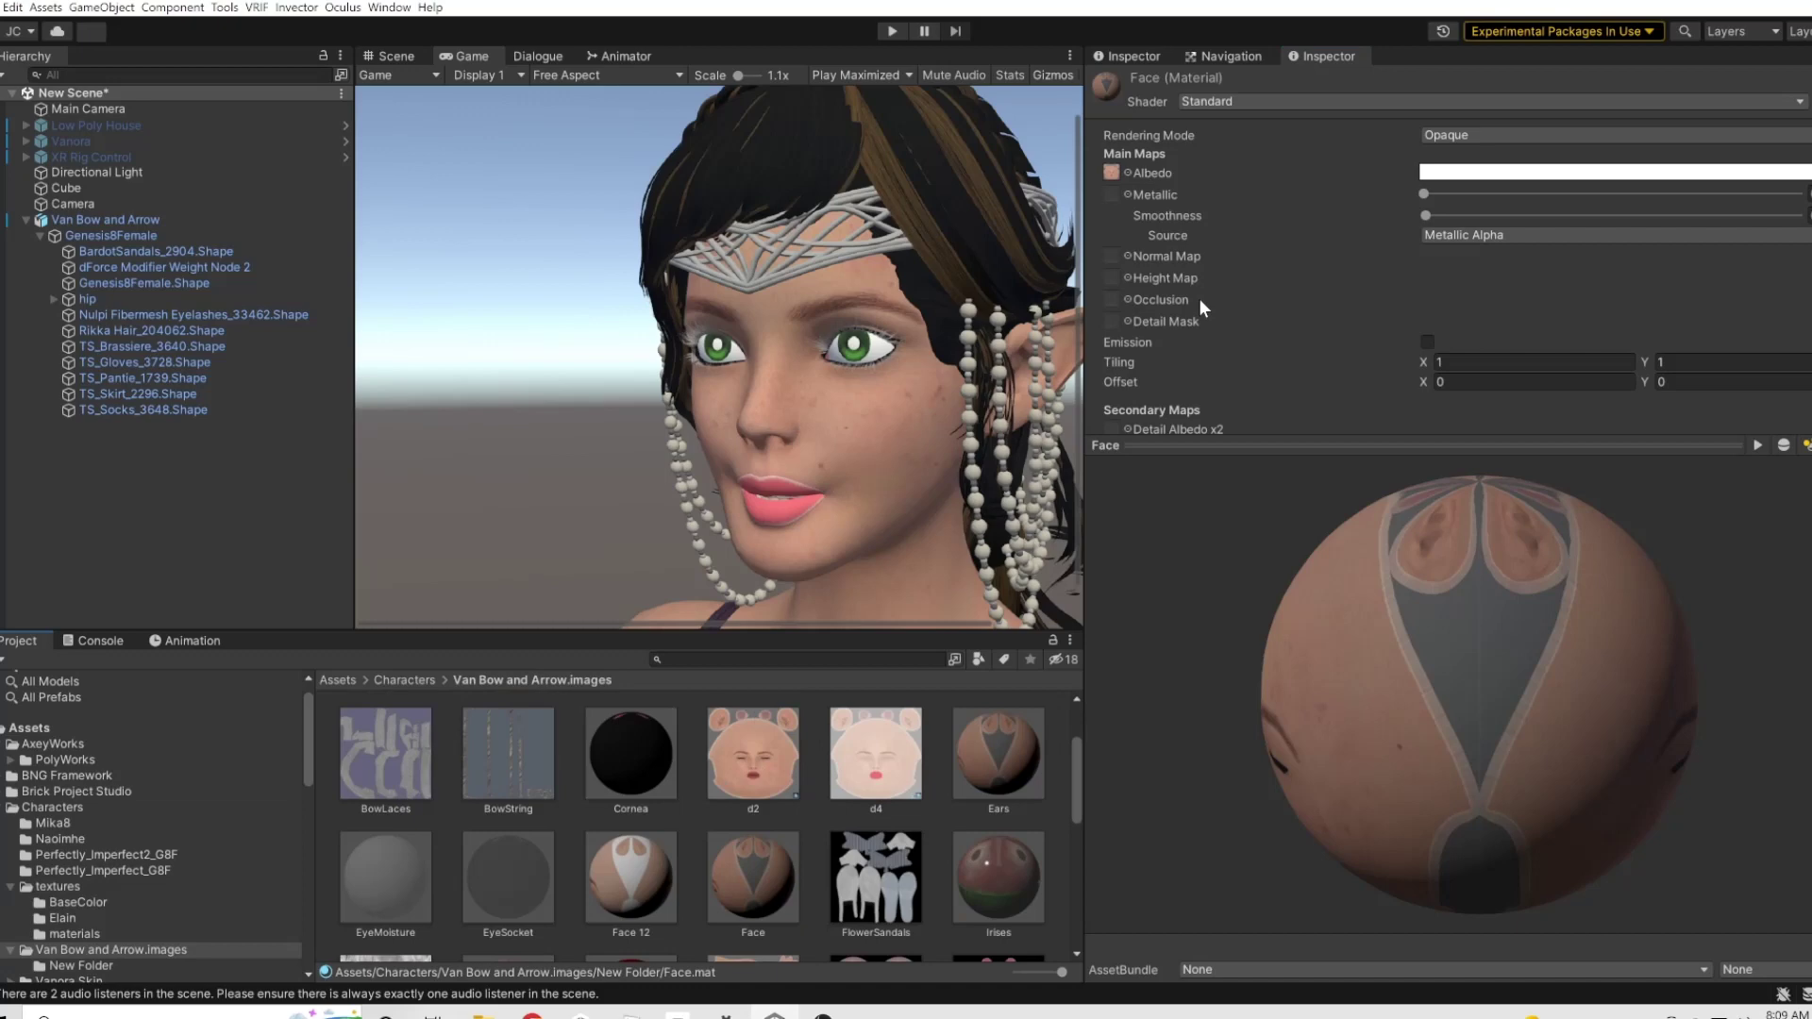
pyautogui.scroll(-1, 1198, 308)
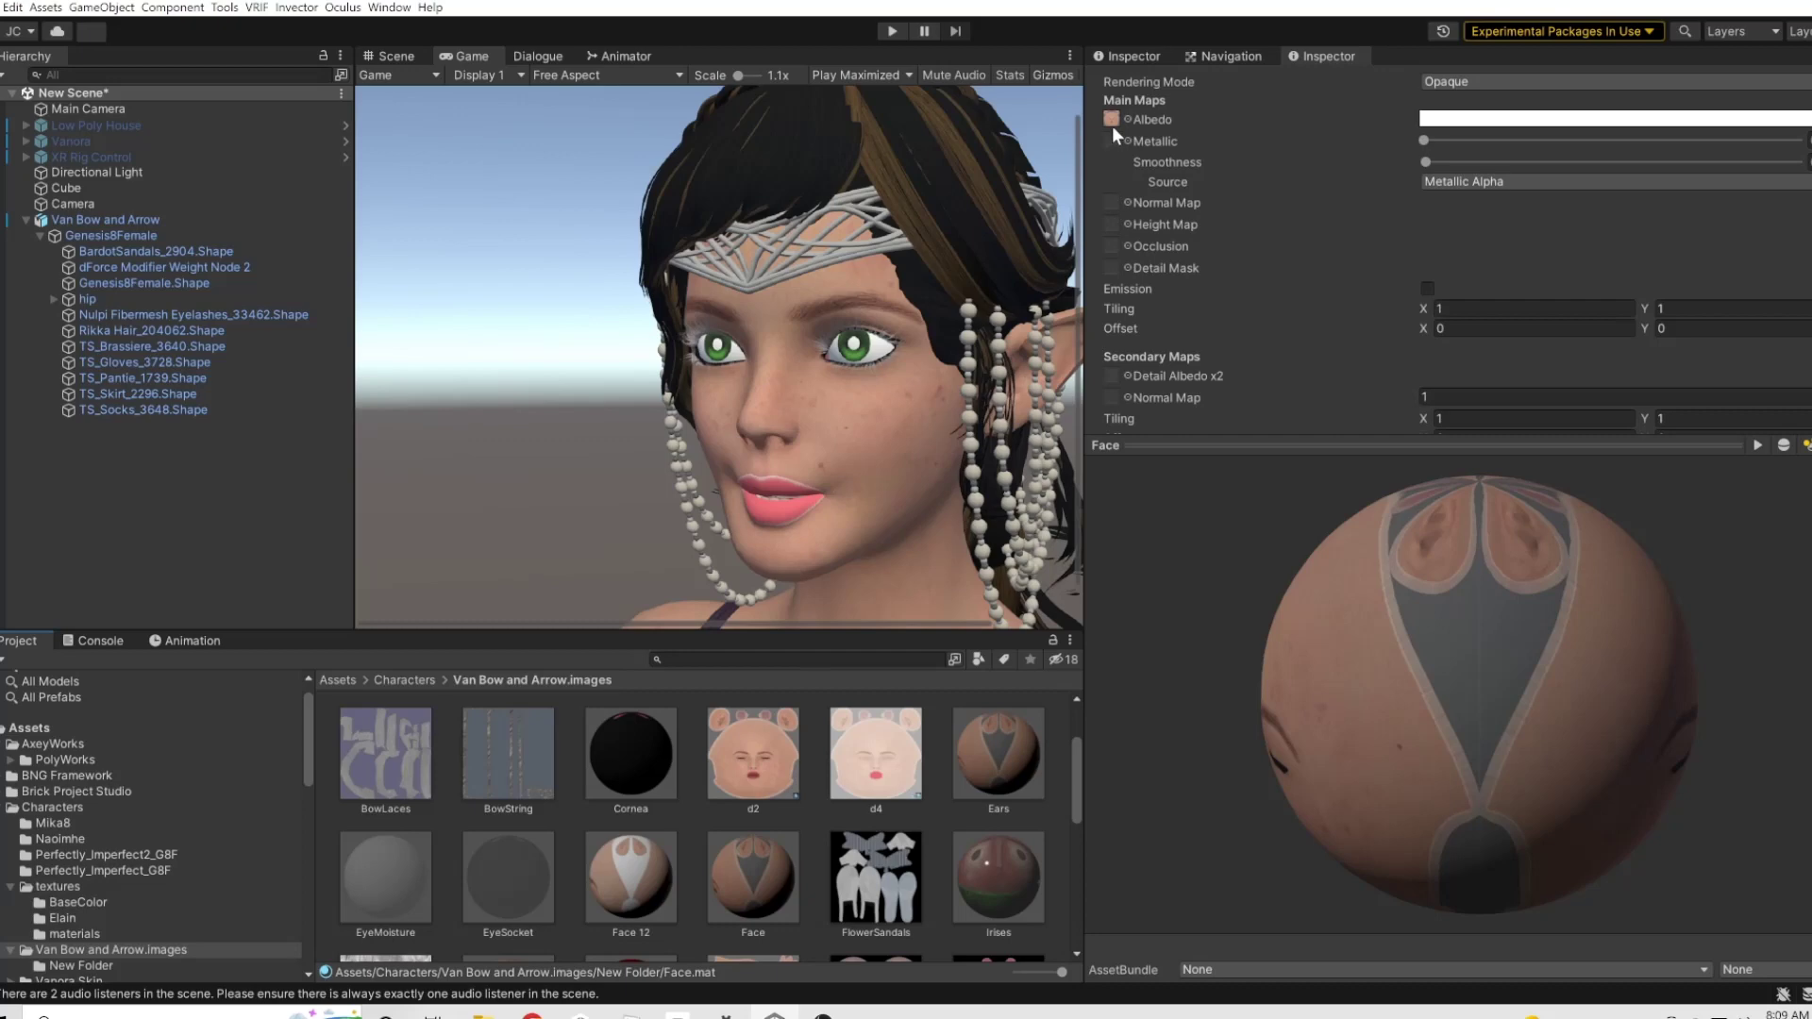
pyautogui.scroll(-2, 1196, 350)
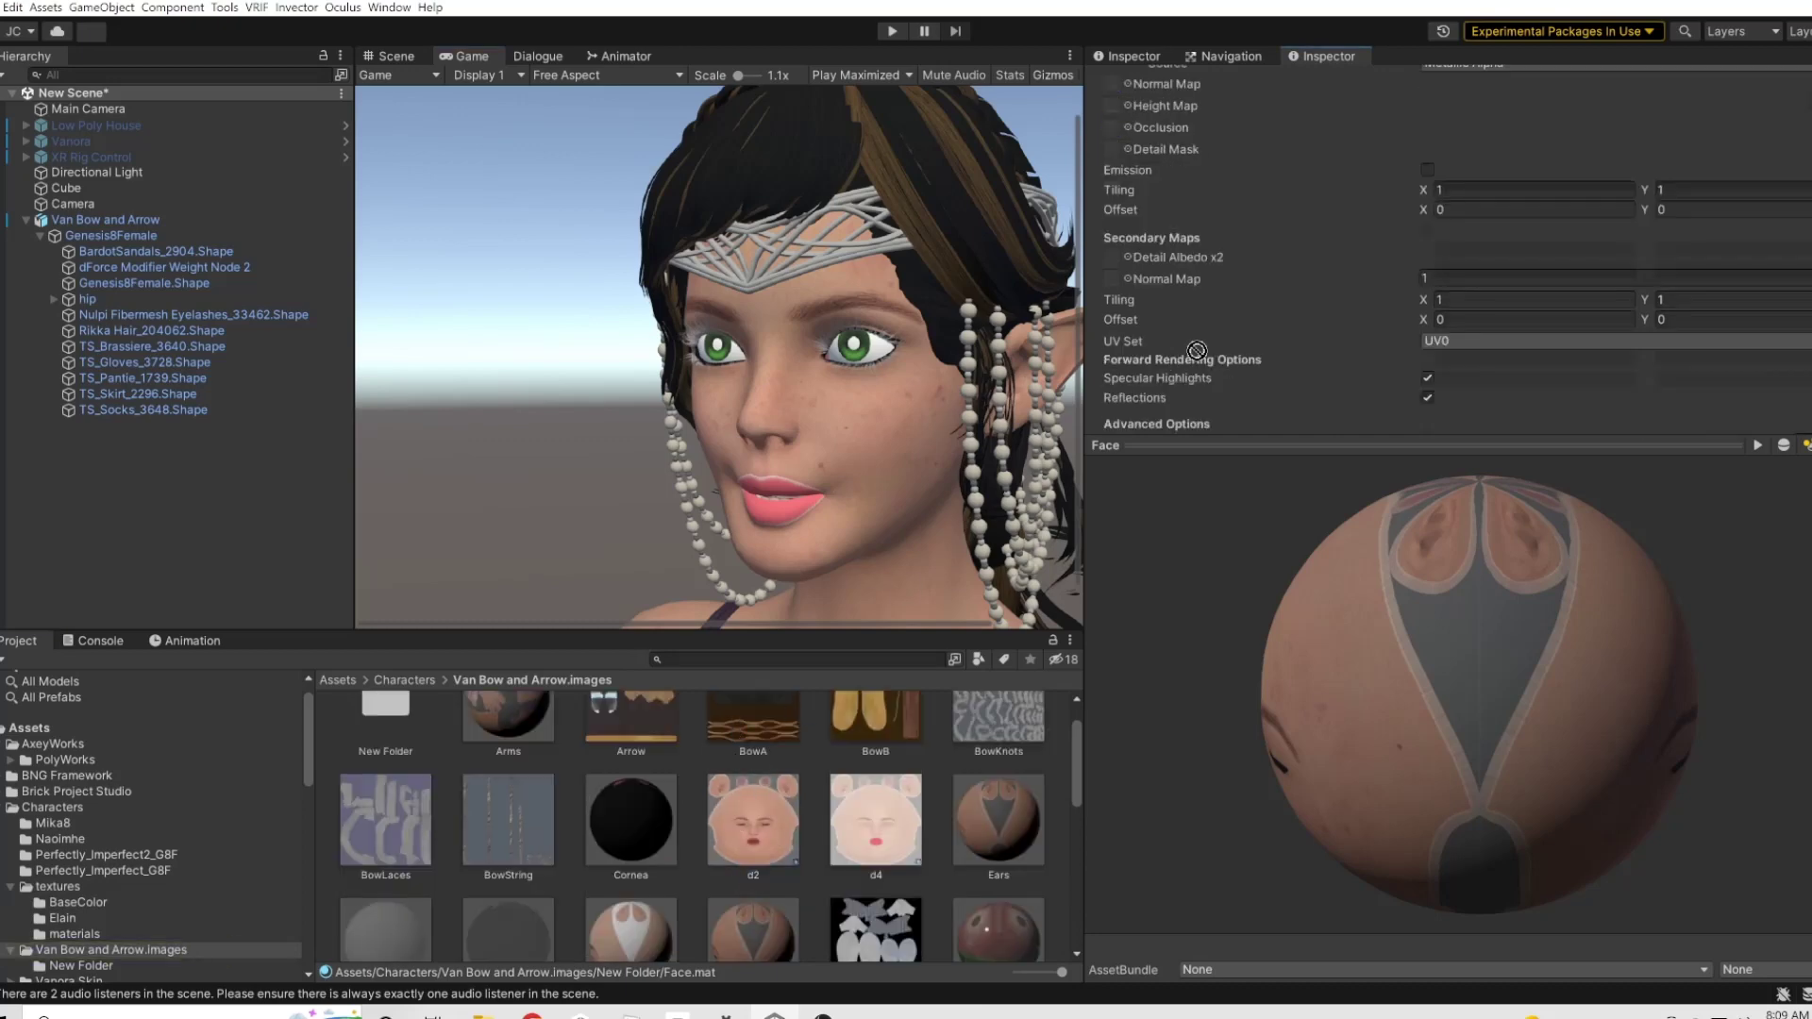
pyautogui.moveTo(1197, 350); pyautogui.dragTo(1111, 265)
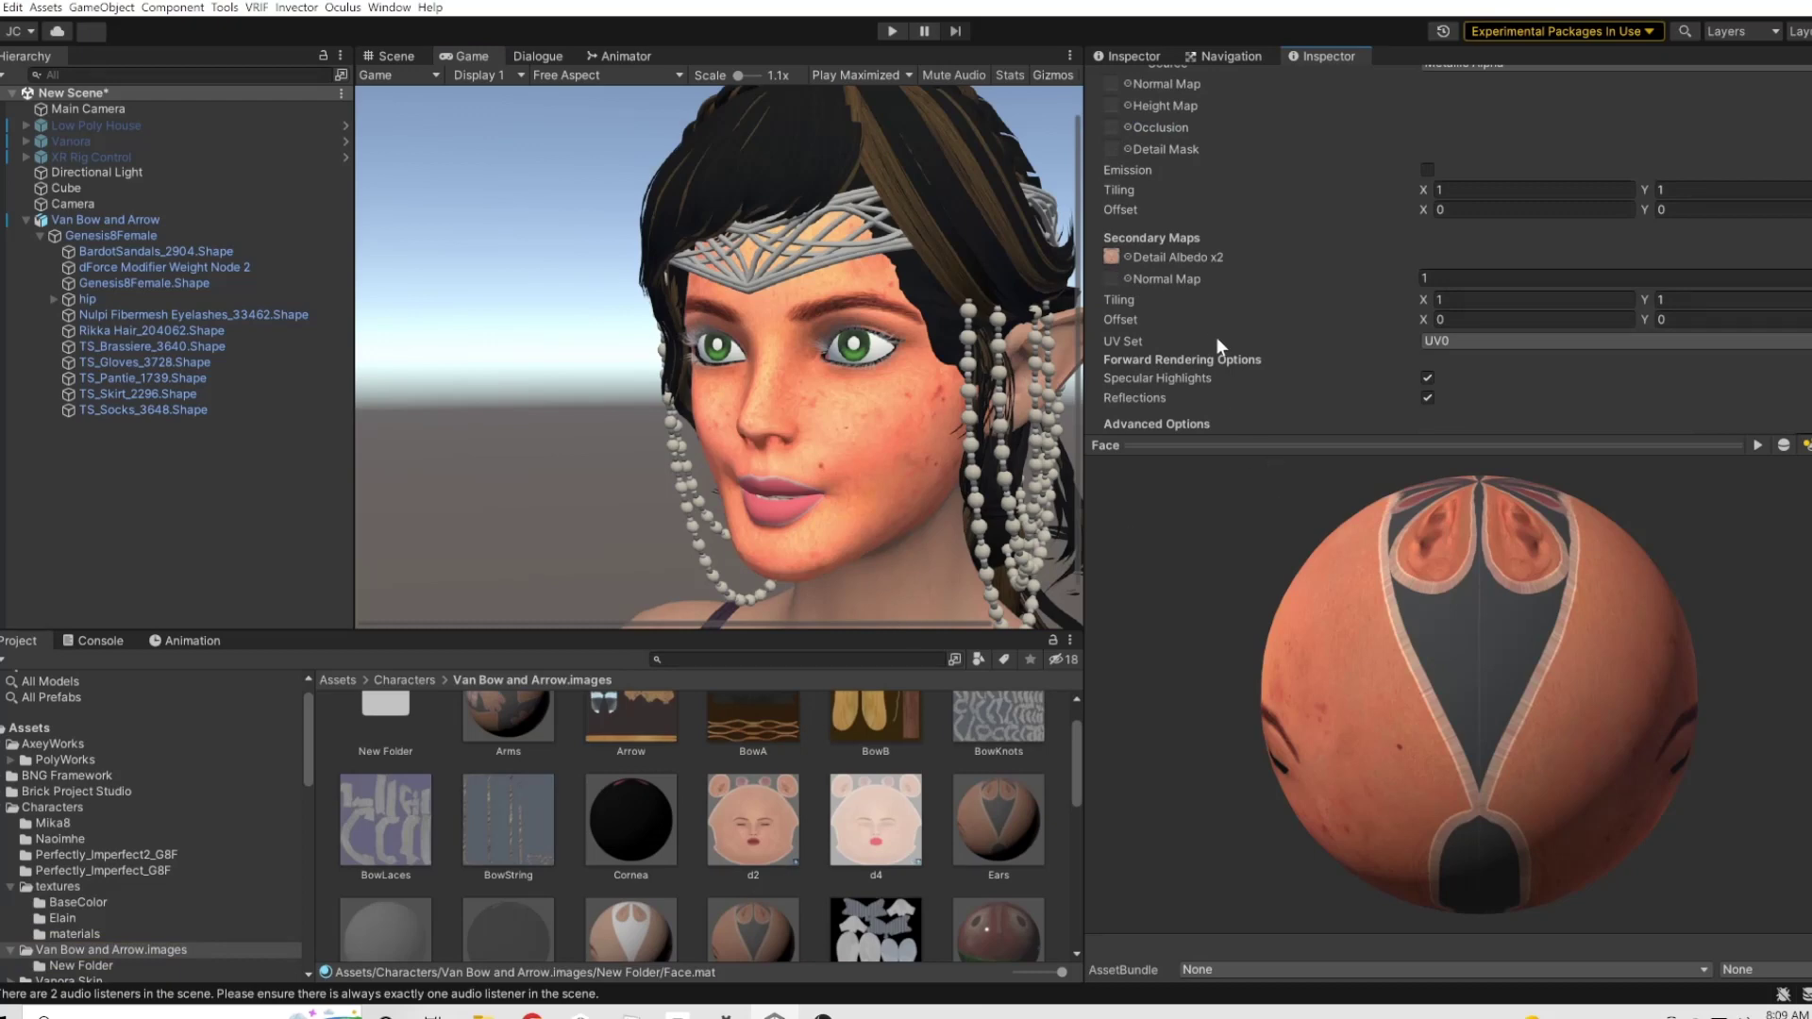
# - Raise the Face material's Metallic value to about a quarter
pyautogui.scroll(3, 1271, 406)
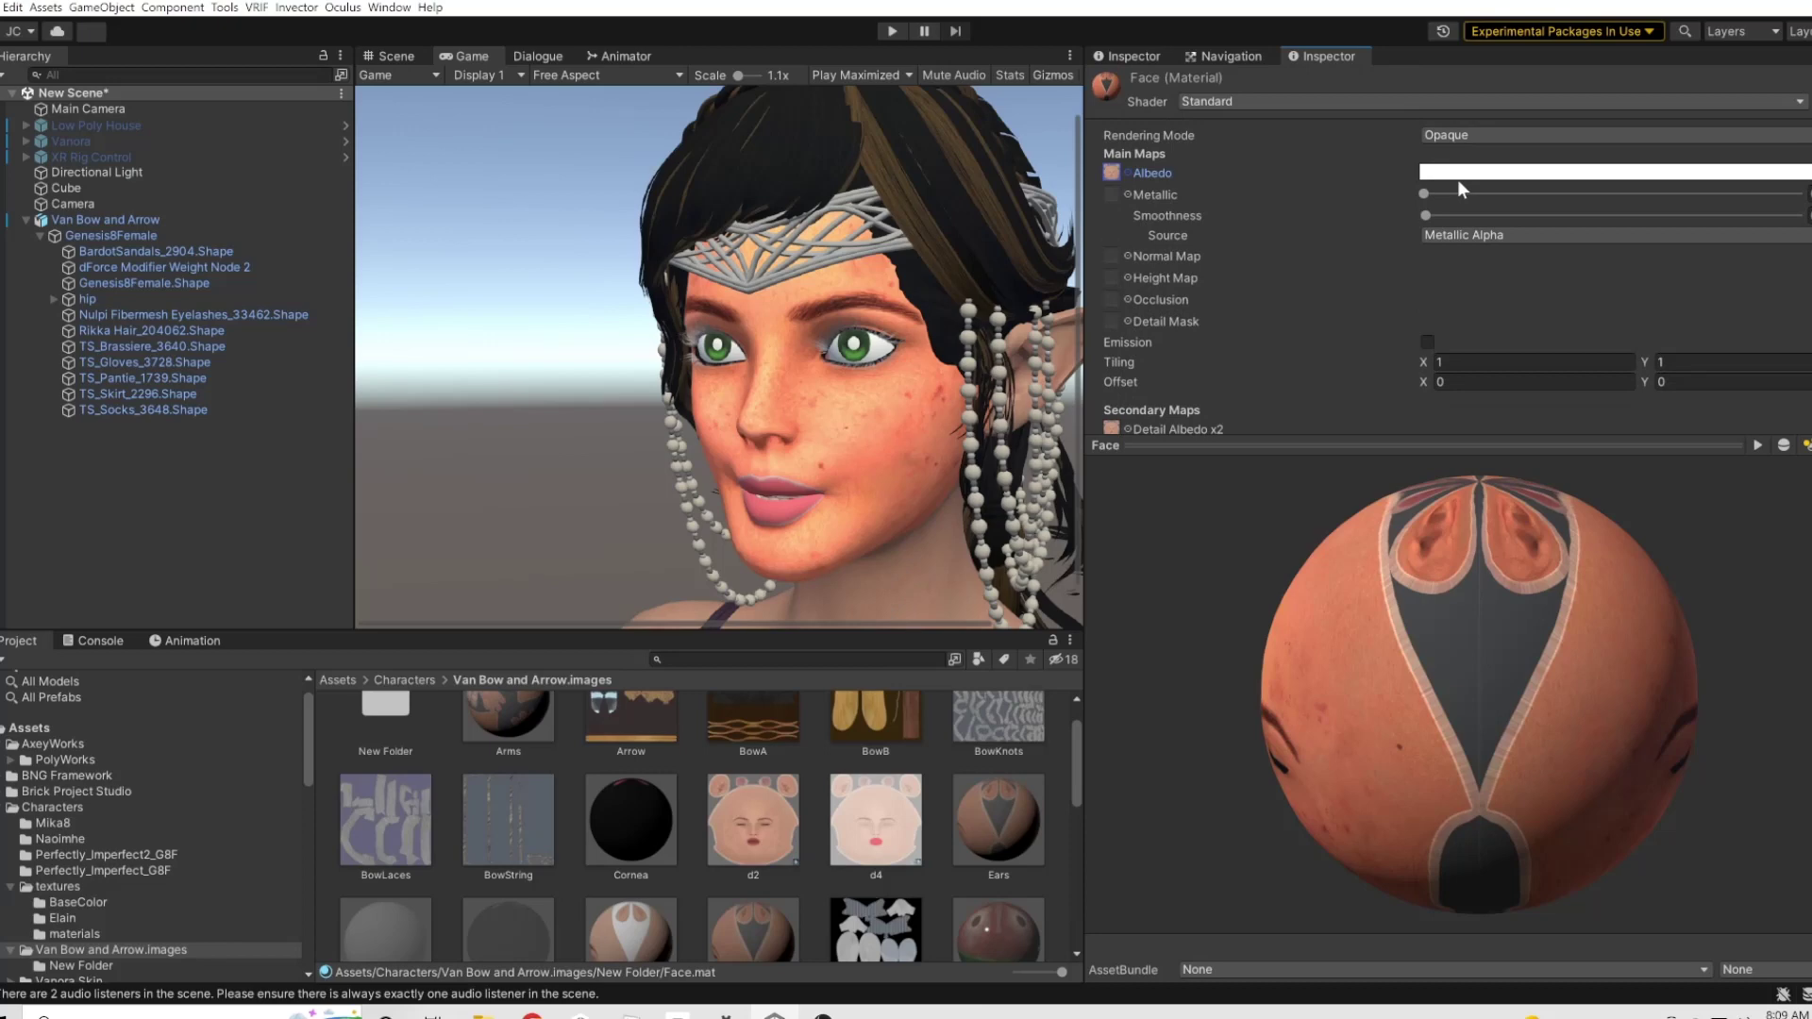
pyautogui.moveTo(1423, 194); pyautogui.dragTo(1546, 216)
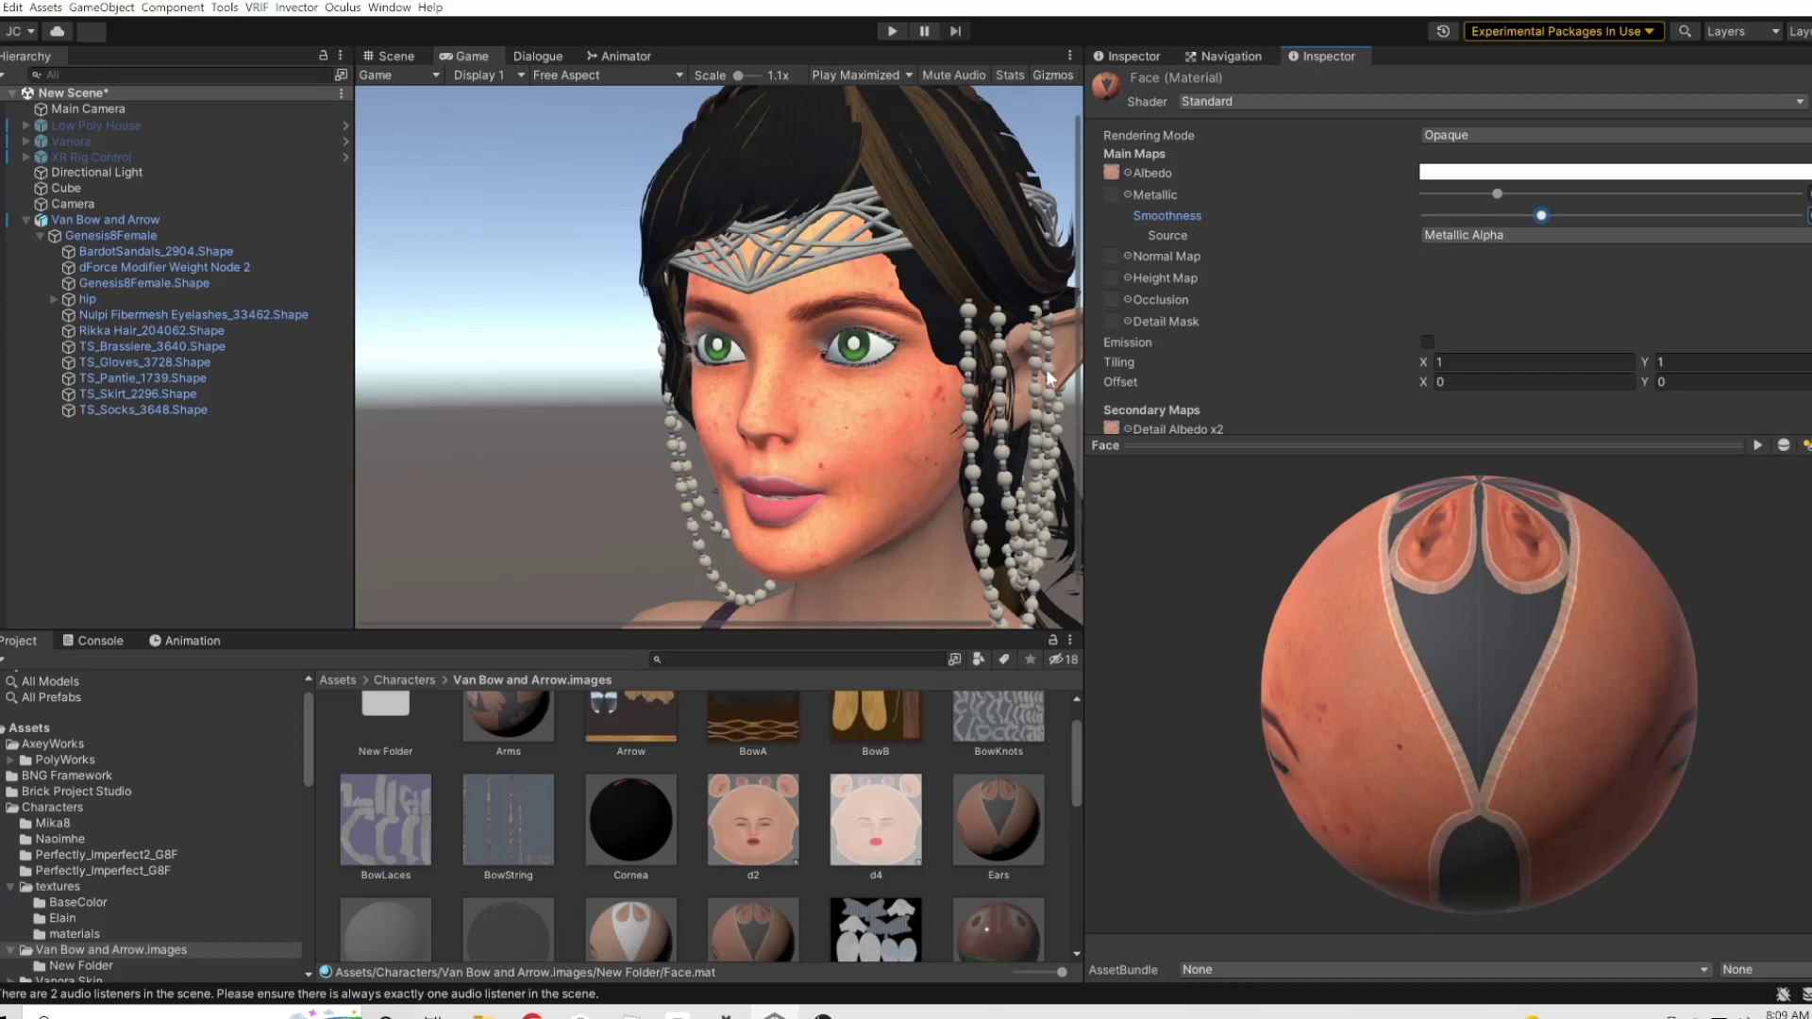
pyautogui.scroll(-3, 1219, 323)
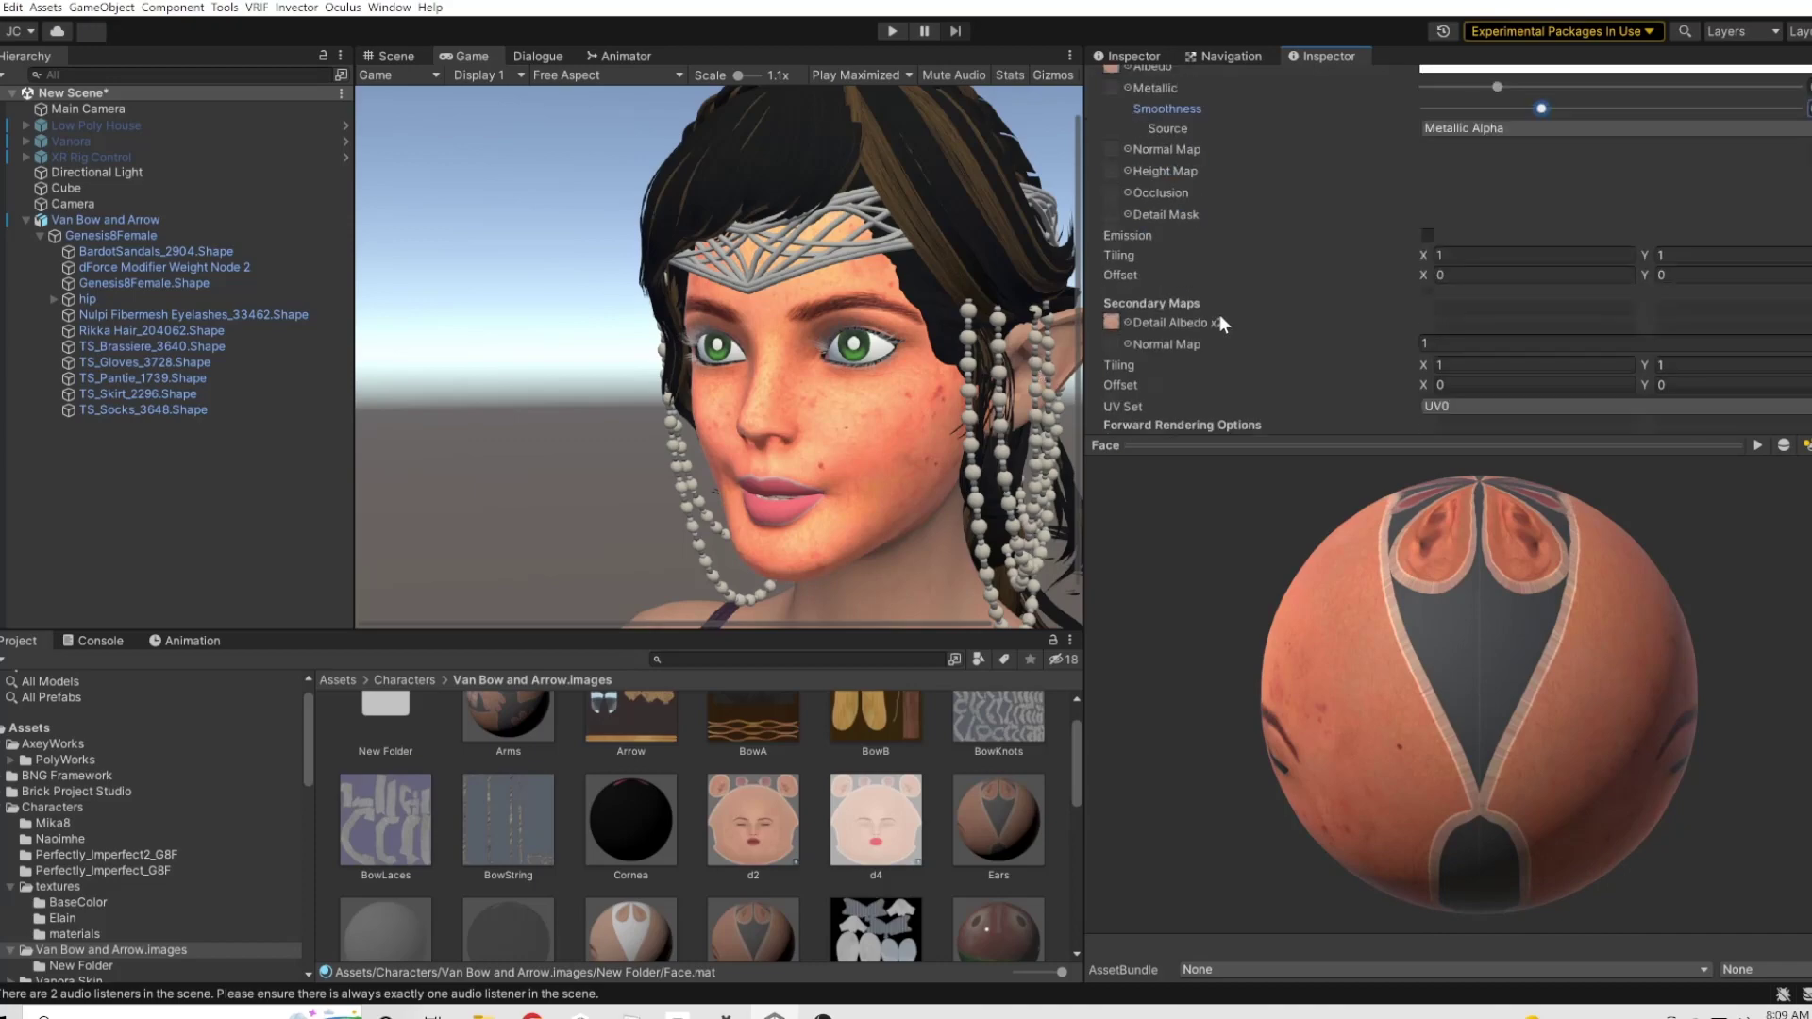
# - Clear the Detail Albedo x2 slot to None using the texture picker
pyautogui.click(1126, 322)
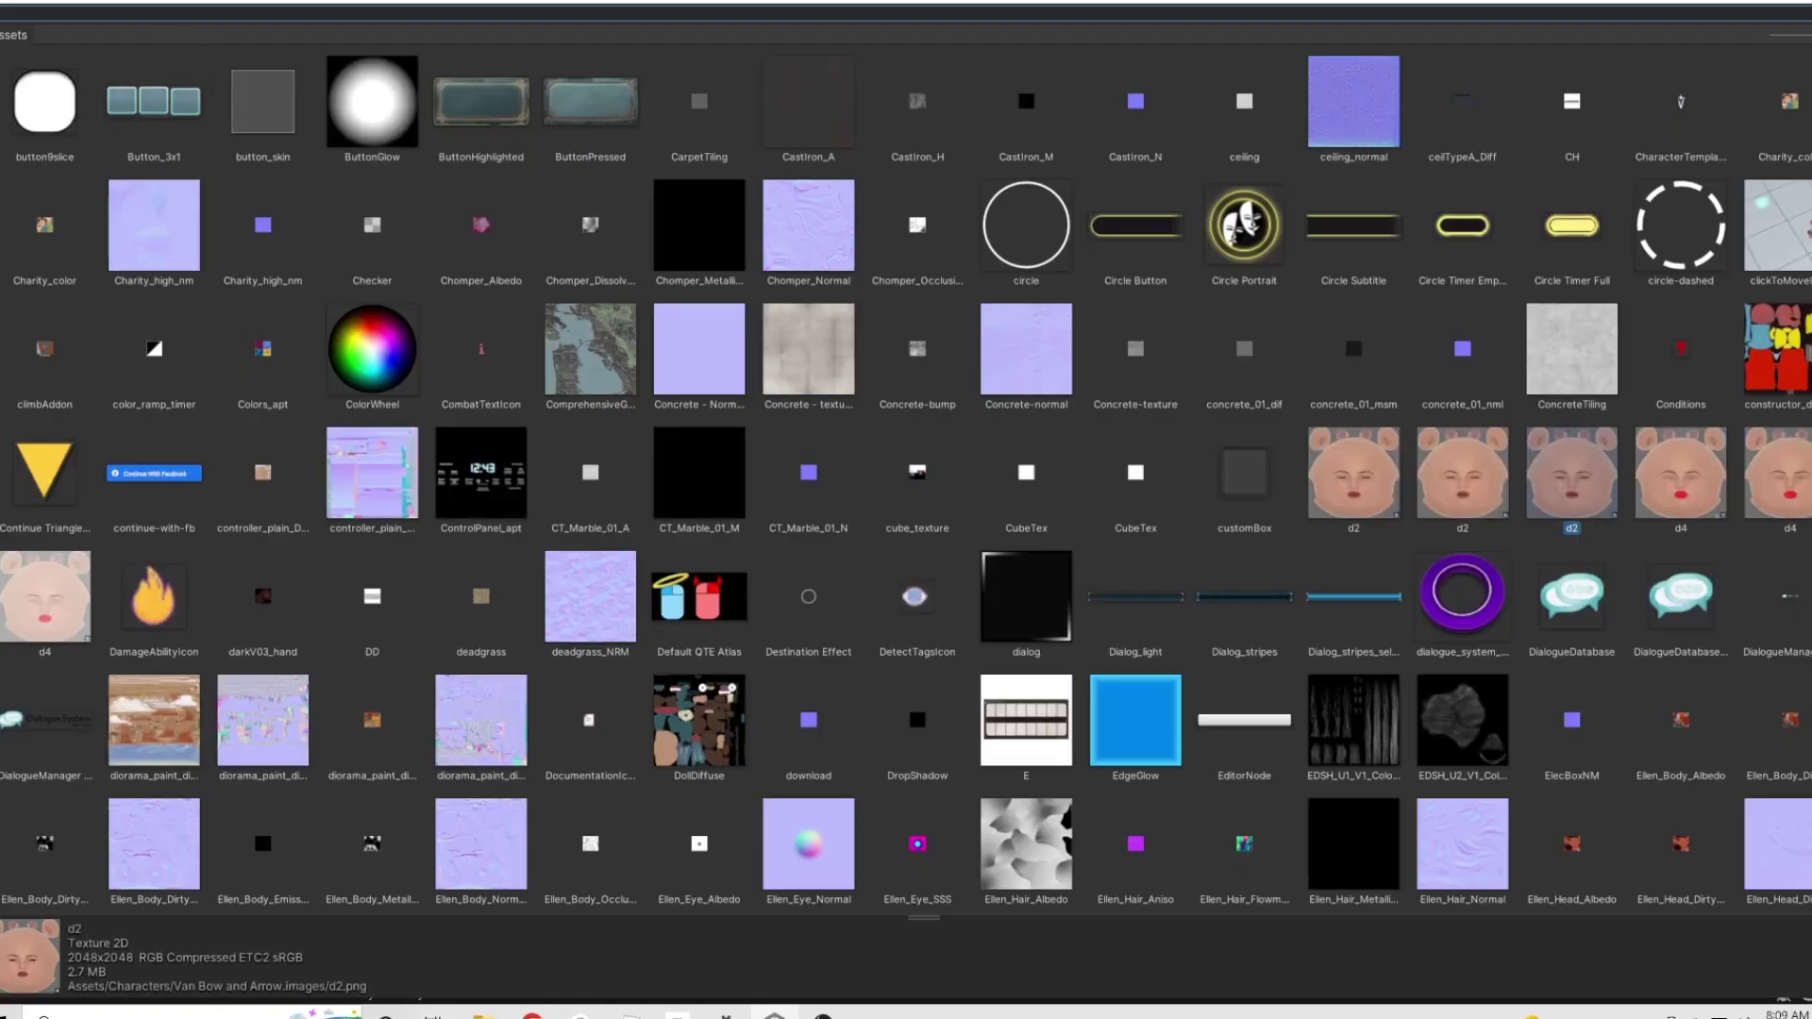
pyautogui.write('ione')
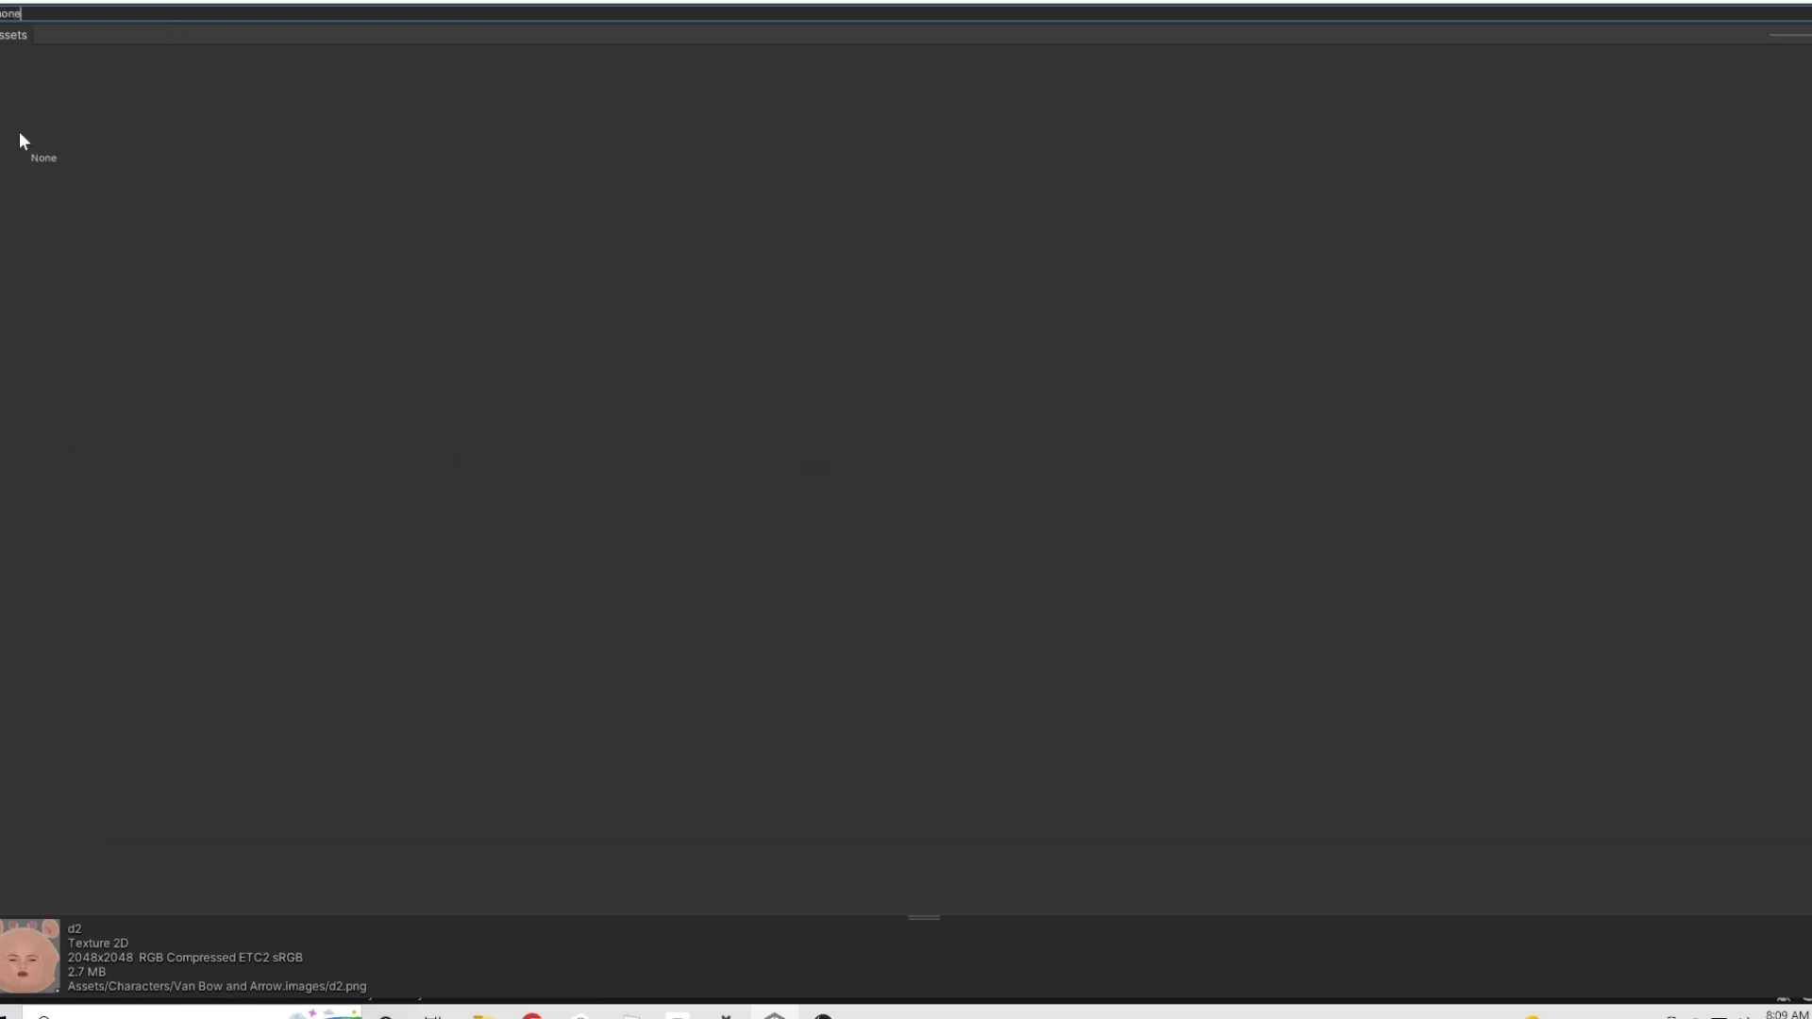
pyautogui.press('Escape')
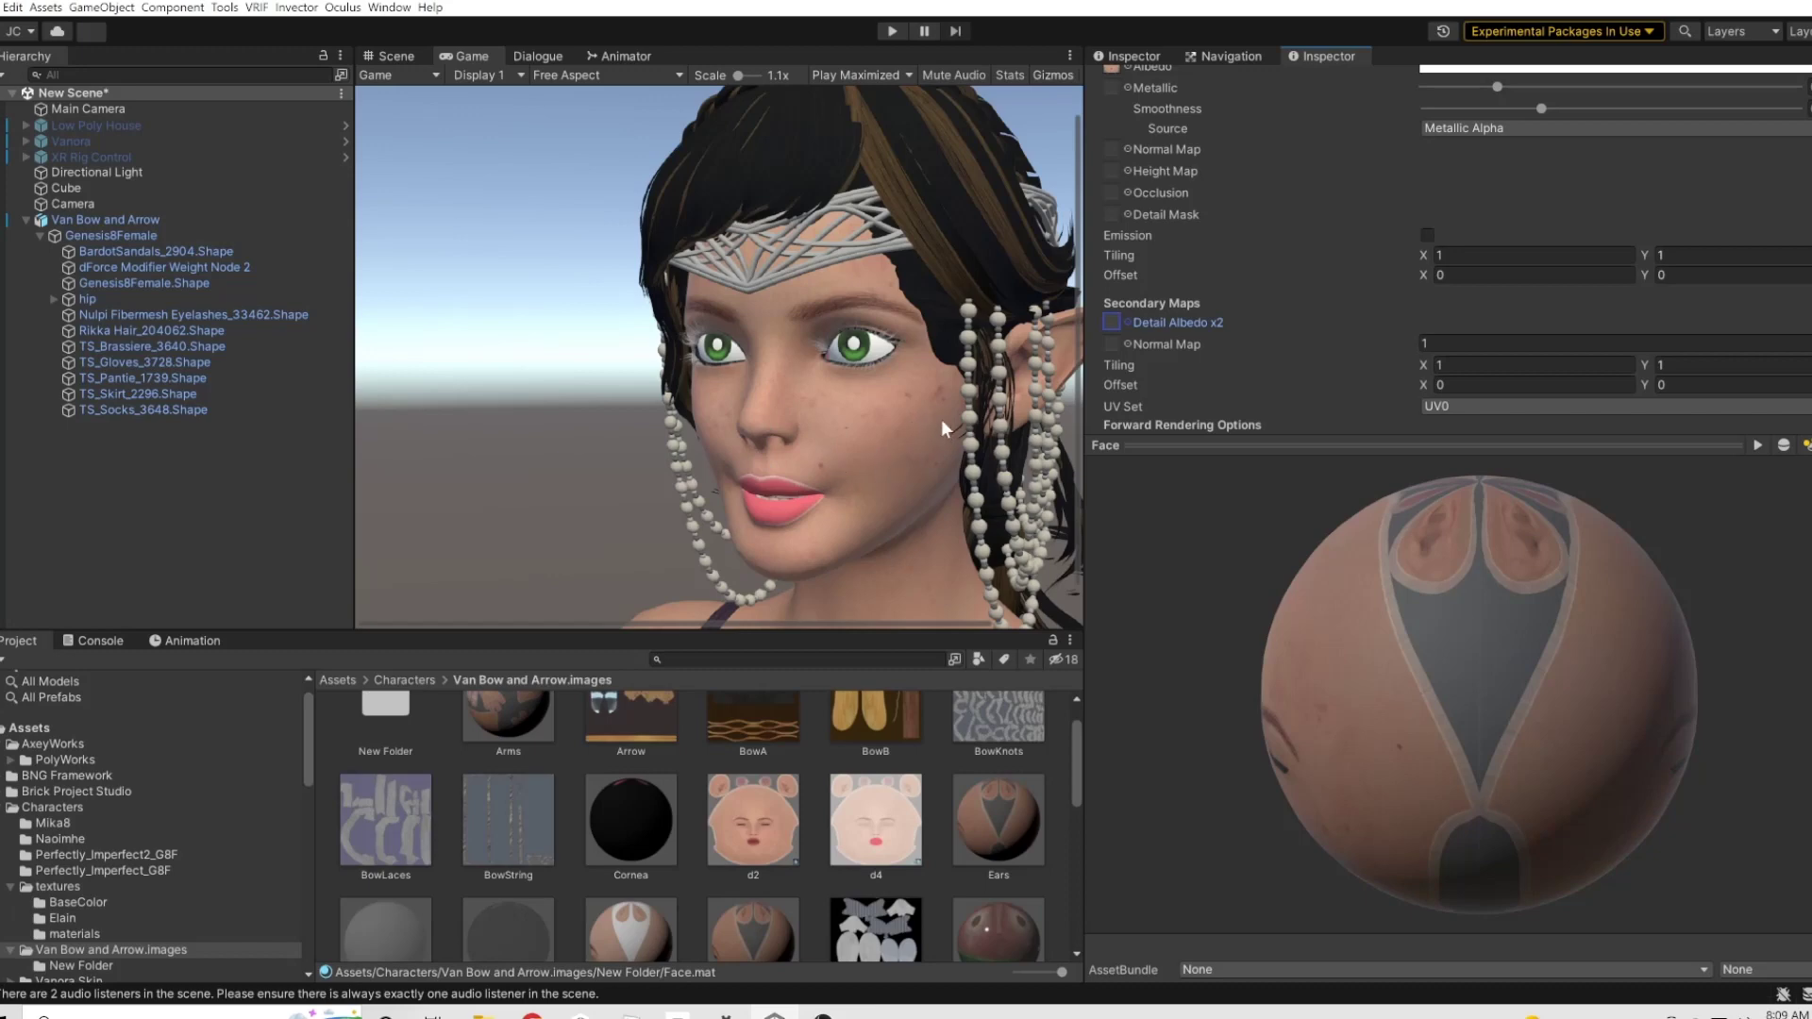
# - Reapply the face skin texture as detail albedo and nudge the Metallic slider
pyautogui.scroll(-3, 1106, 420)
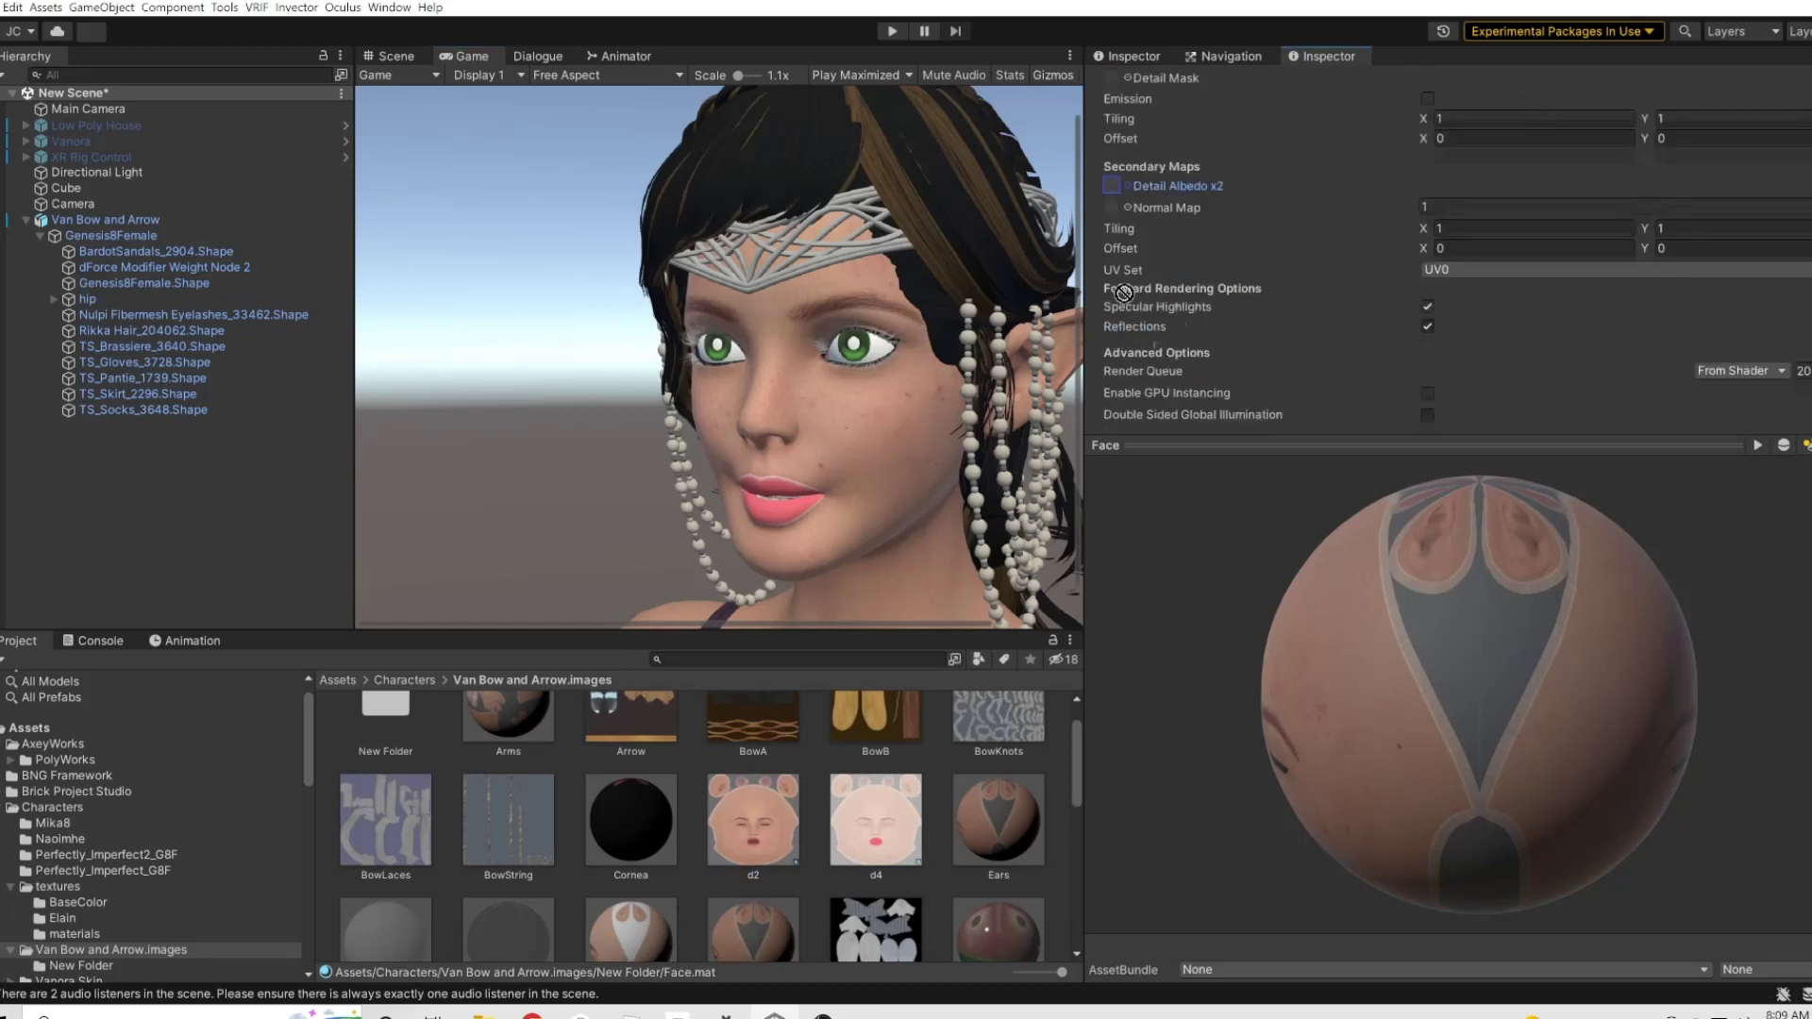
pyautogui.moveTo(1122, 292); pyautogui.dragTo(1111, 185)
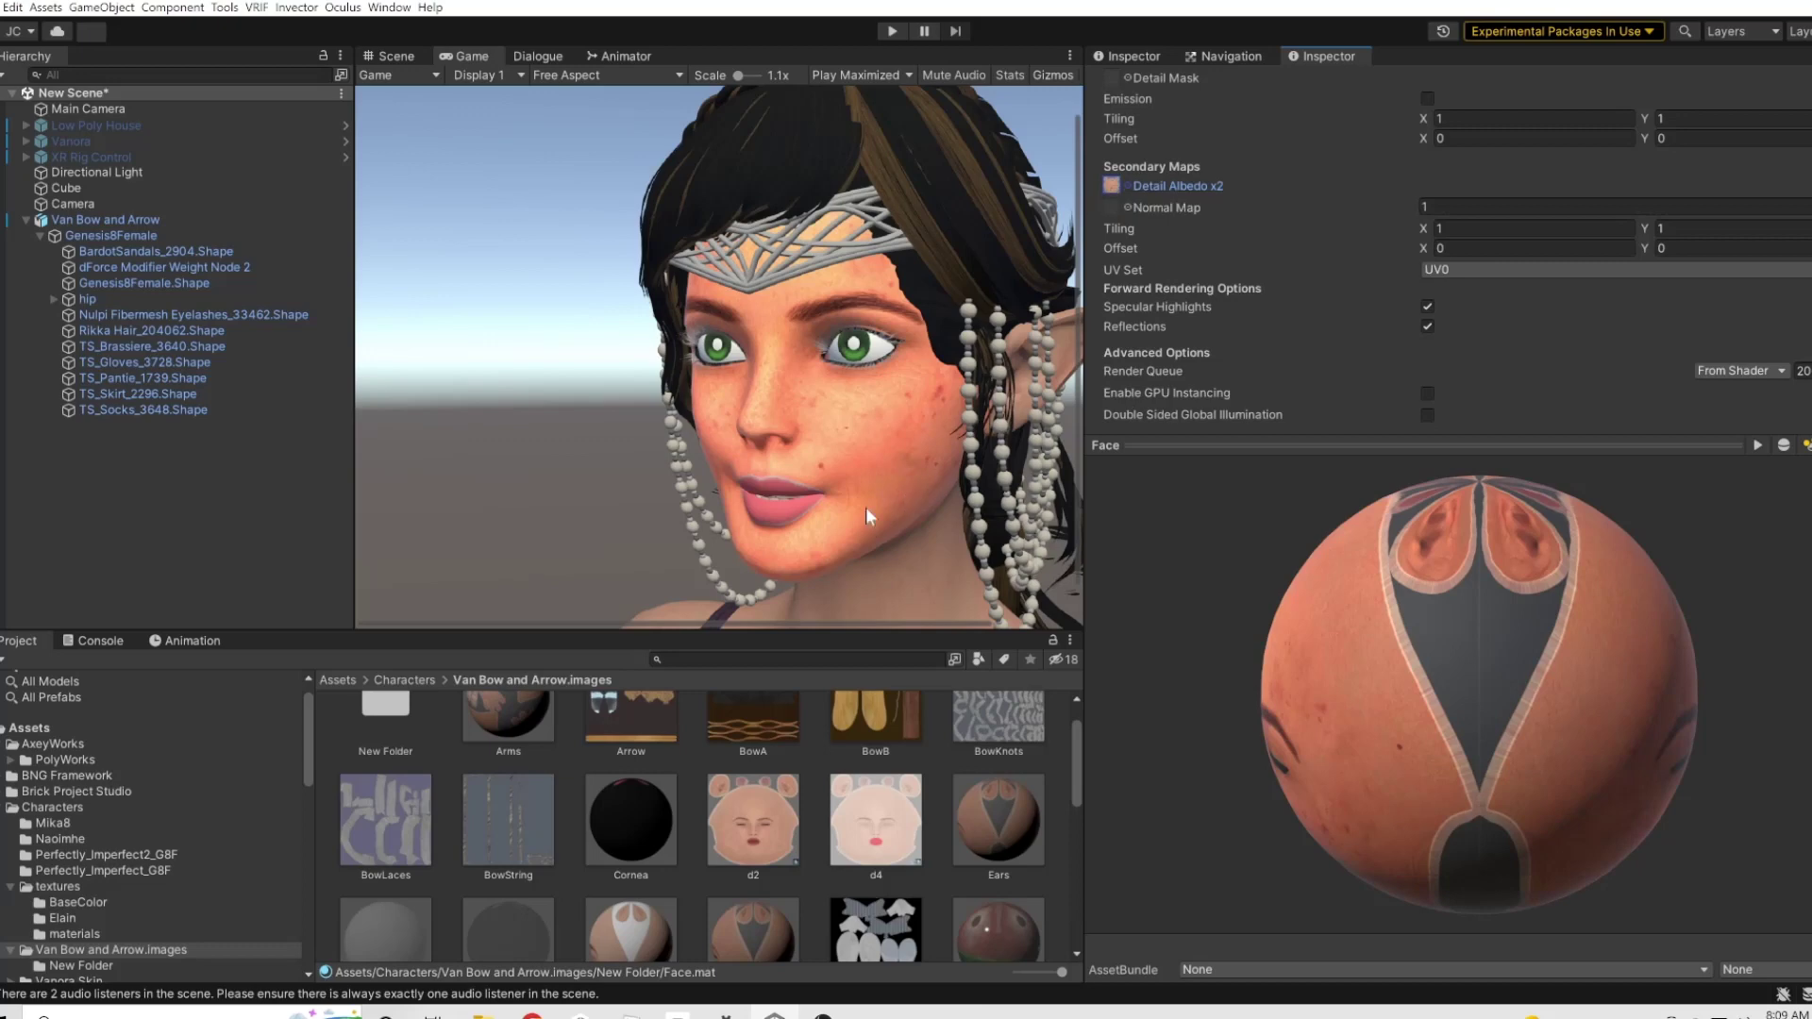
pyautogui.scroll(5, 1400, 409)
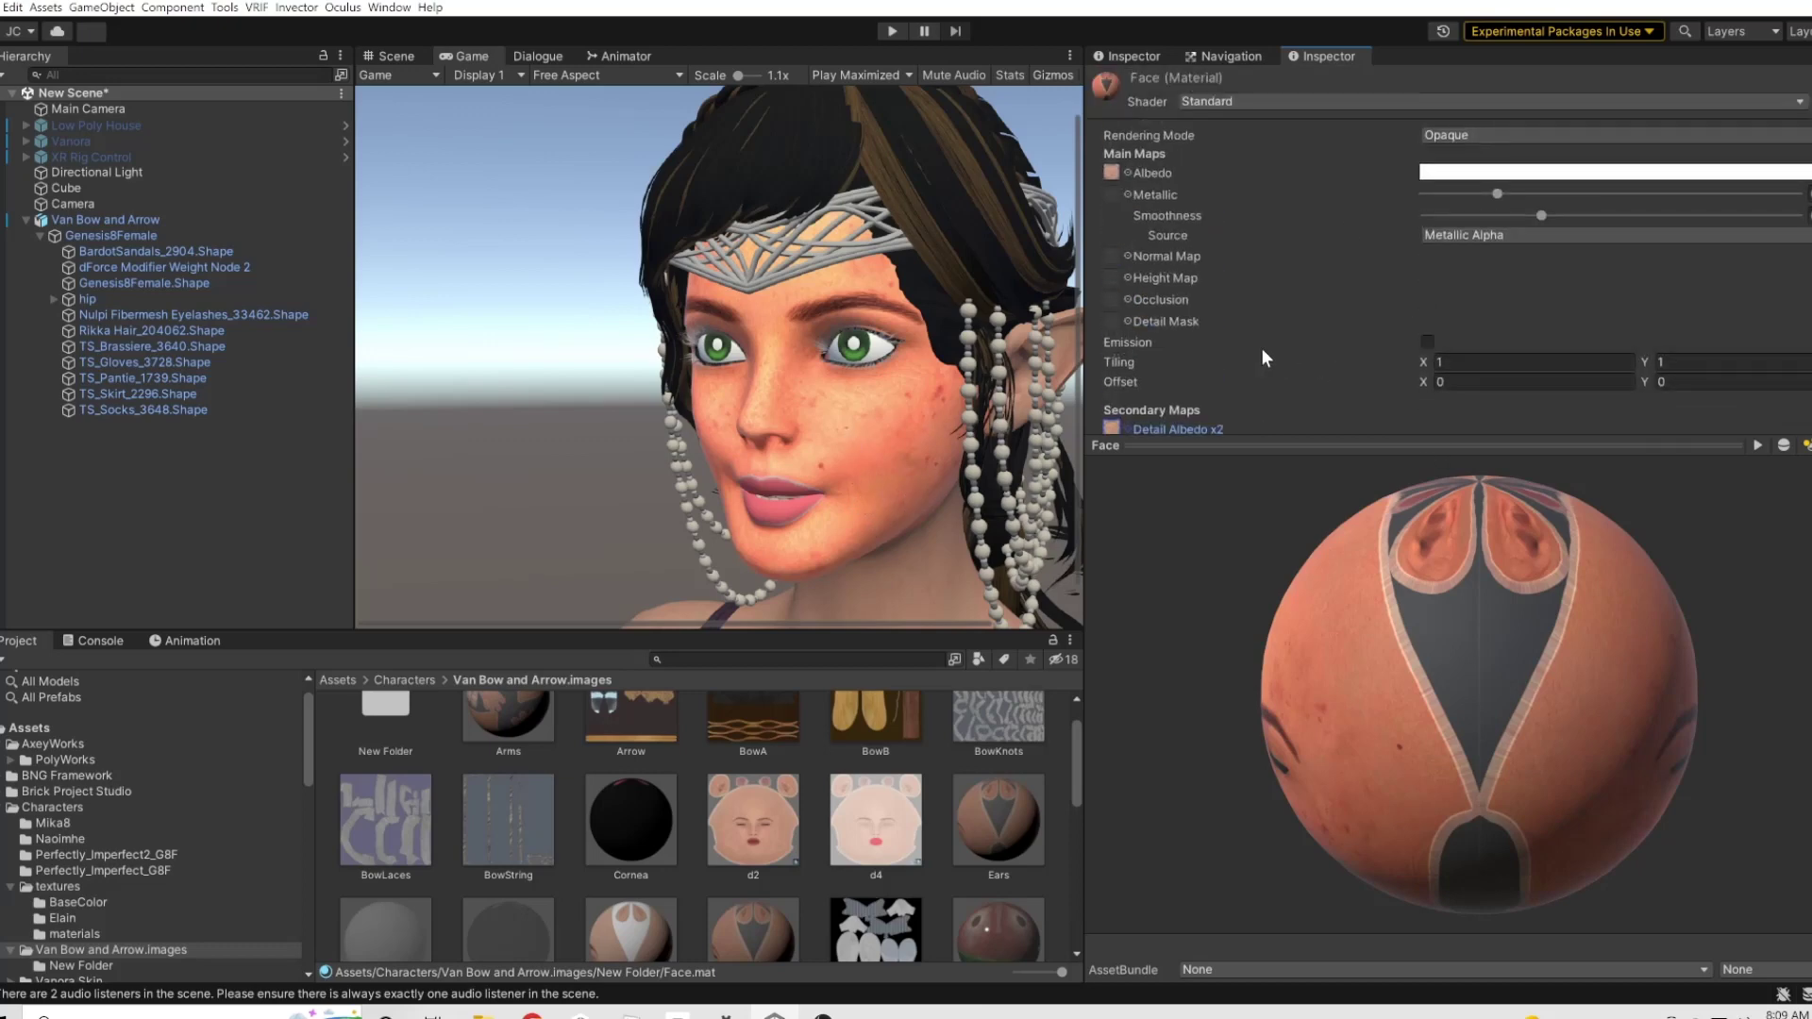
pyautogui.scroll(-3, 1256, 386)
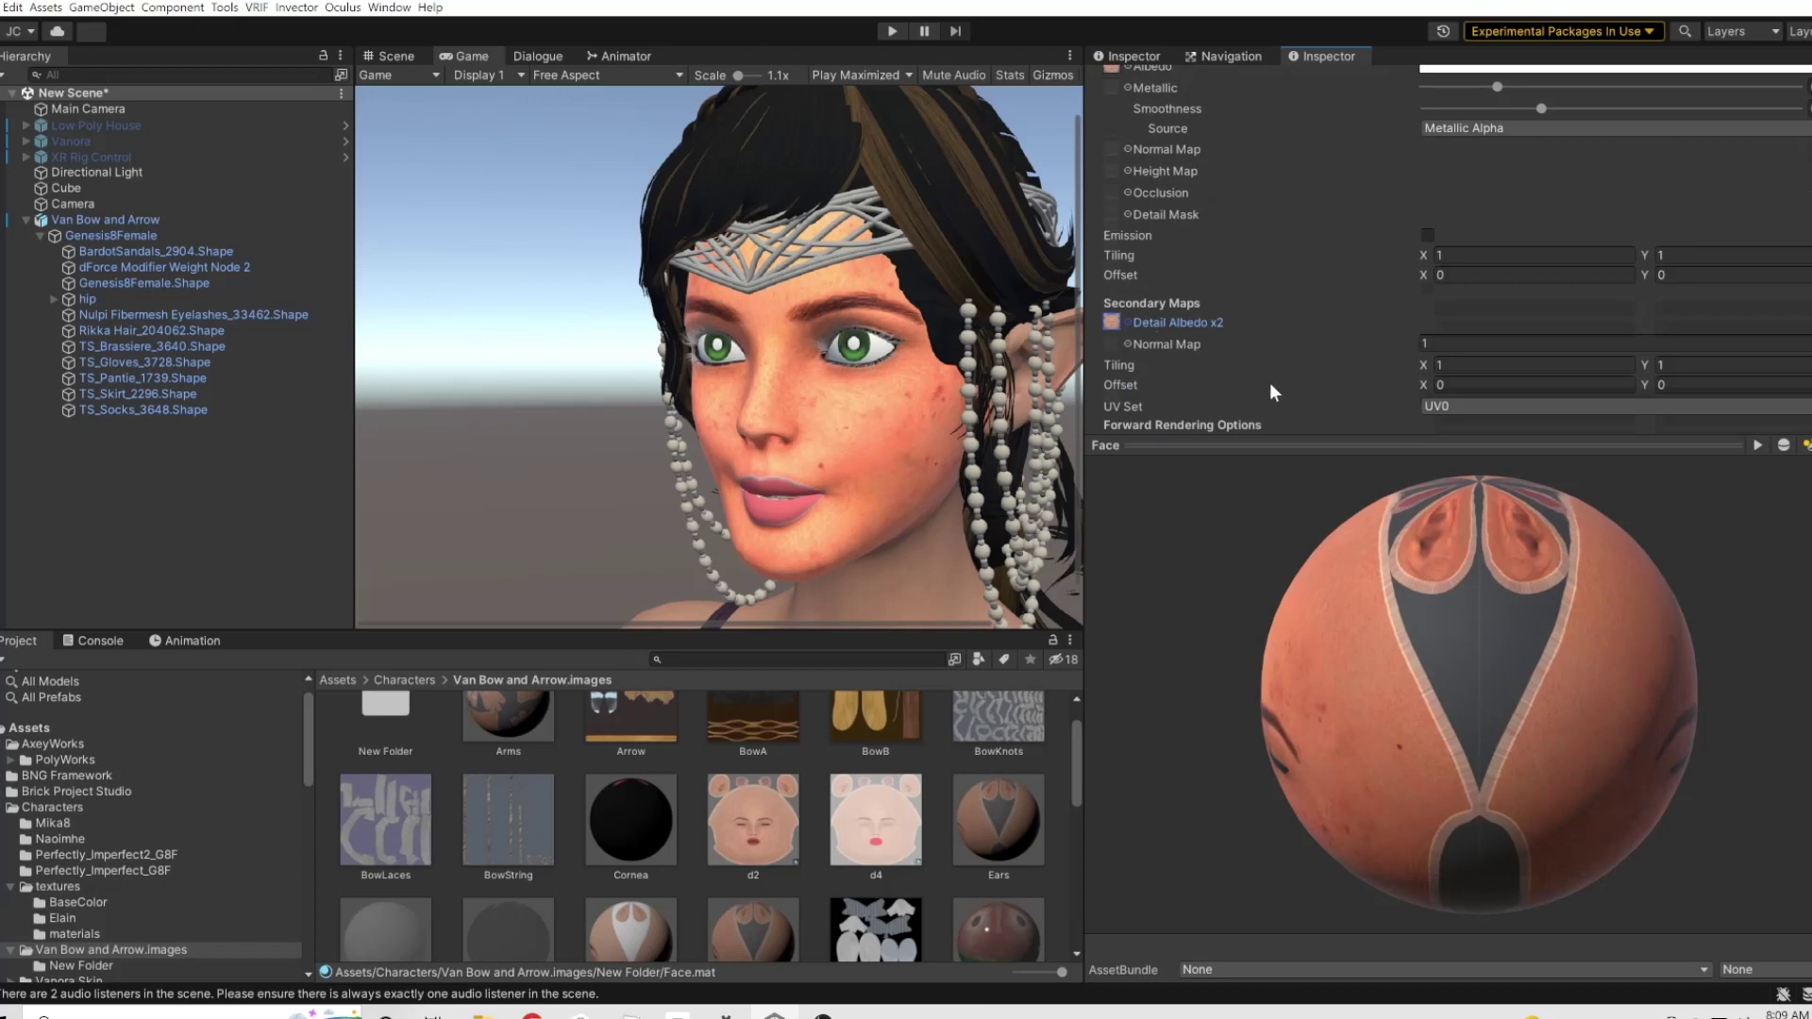
pyautogui.scroll(3, 1270, 382)
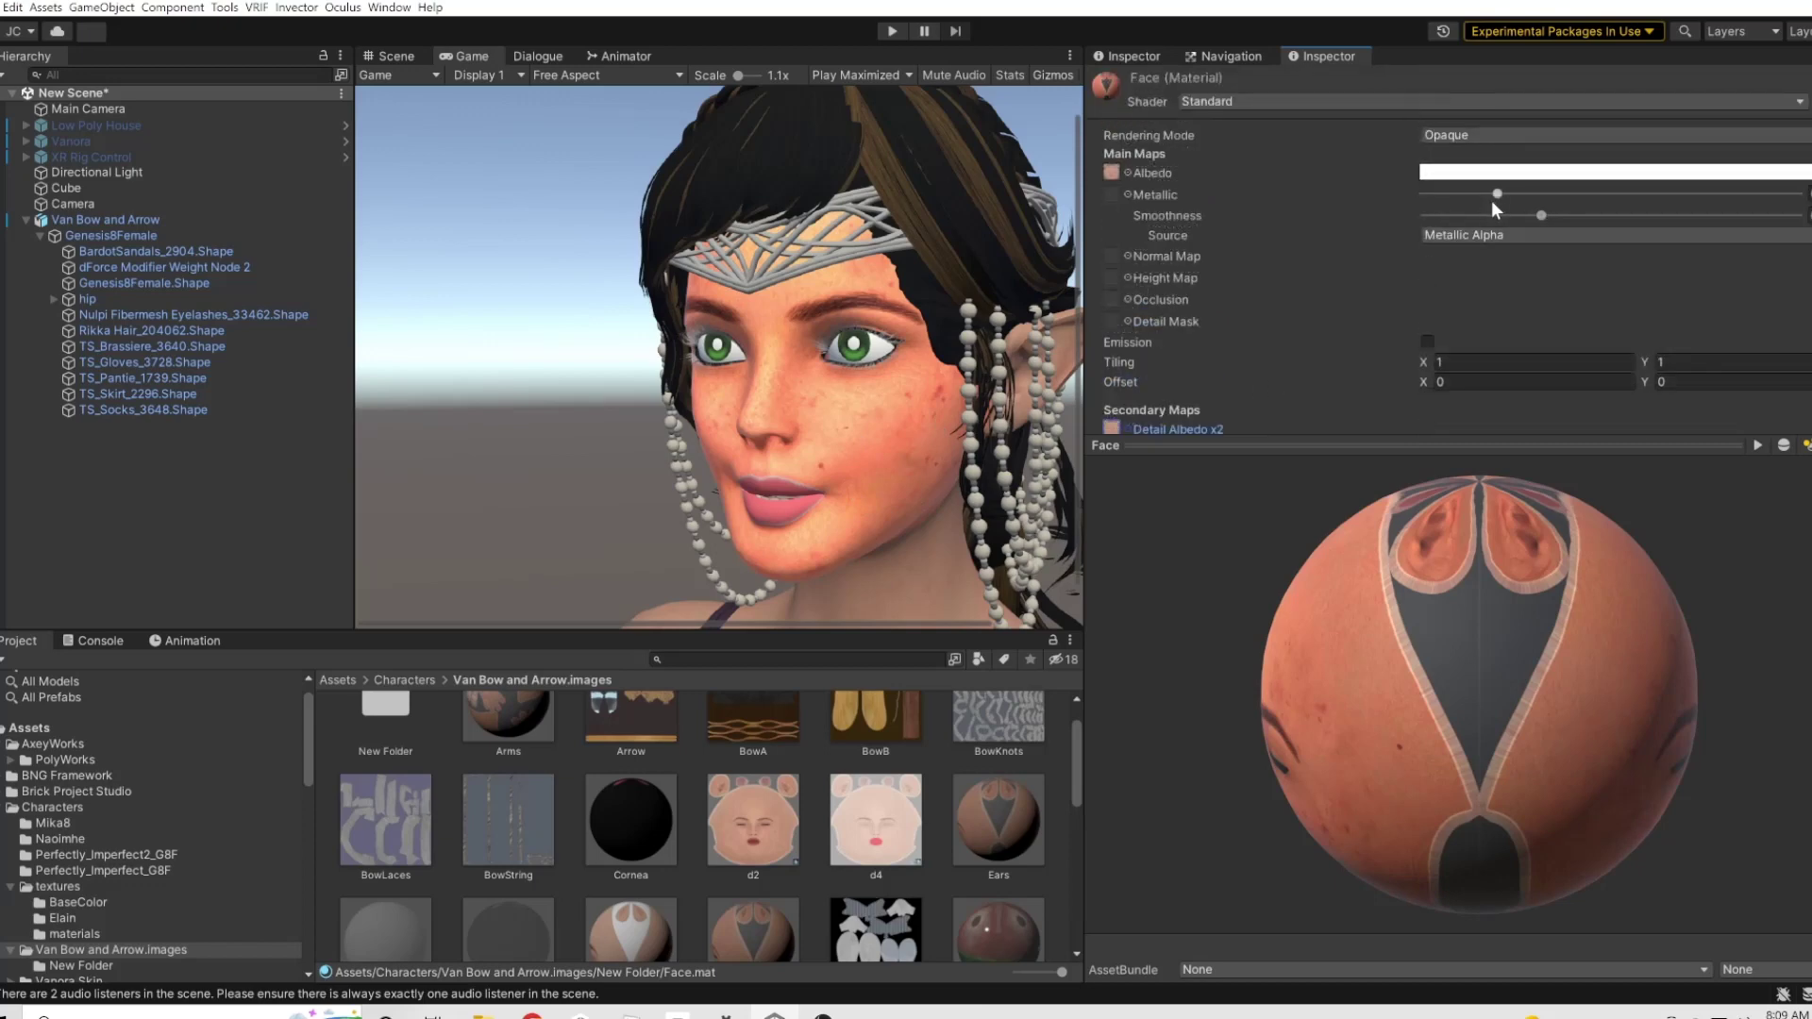
pyautogui.moveTo(1494, 194)
pyautogui.mouseDown()
pyautogui.moveTo(1713, 196)
pyautogui.moveTo(1496, 194)
pyautogui.moveTo(1576, 215)
pyautogui.moveTo(1510, 215)
pyautogui.moveTo(1619, 216)
pyautogui.moveTo(1496, 214)
pyautogui.mouseUp()
# - Drag the grey MMNikoletaFaceB_1002 texture from the textures folder into Detail Albedo x2
pyautogui.click(47, 885)
pyautogui.scroll(-1, 612, 766)
pyautogui.scroll(-5, 611, 766)
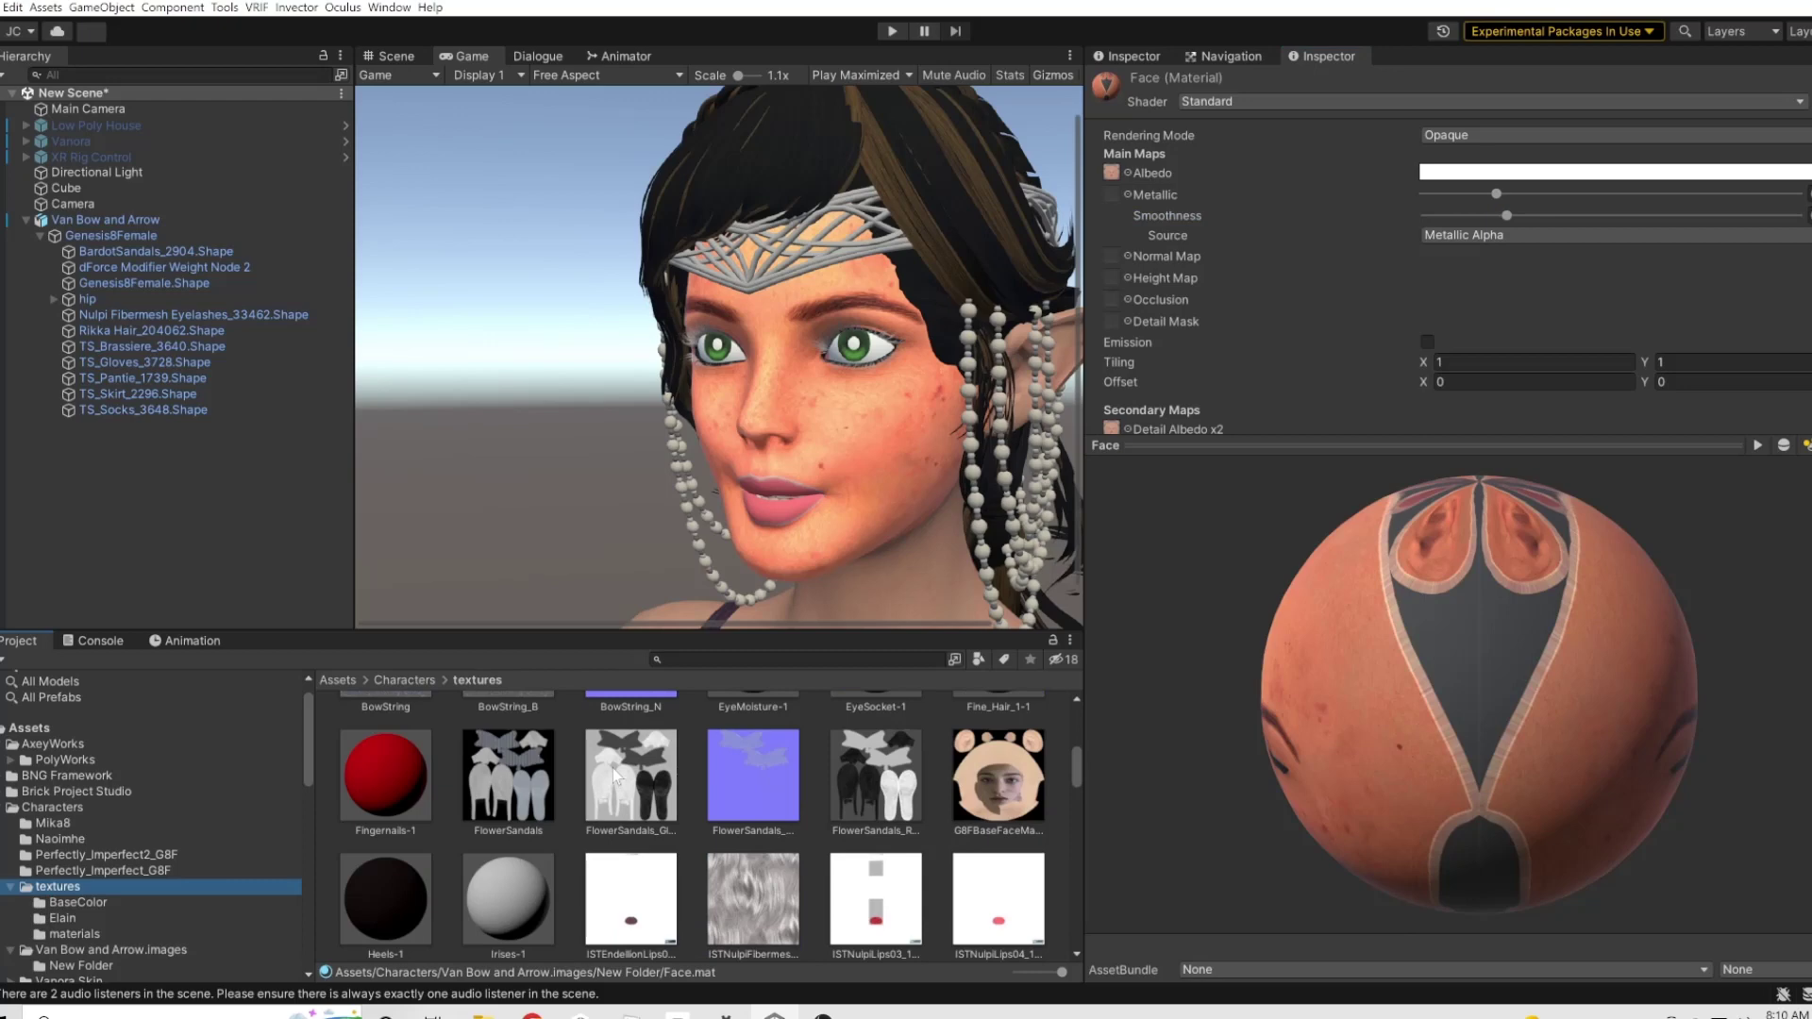
pyautogui.scroll(-1, 610, 775)
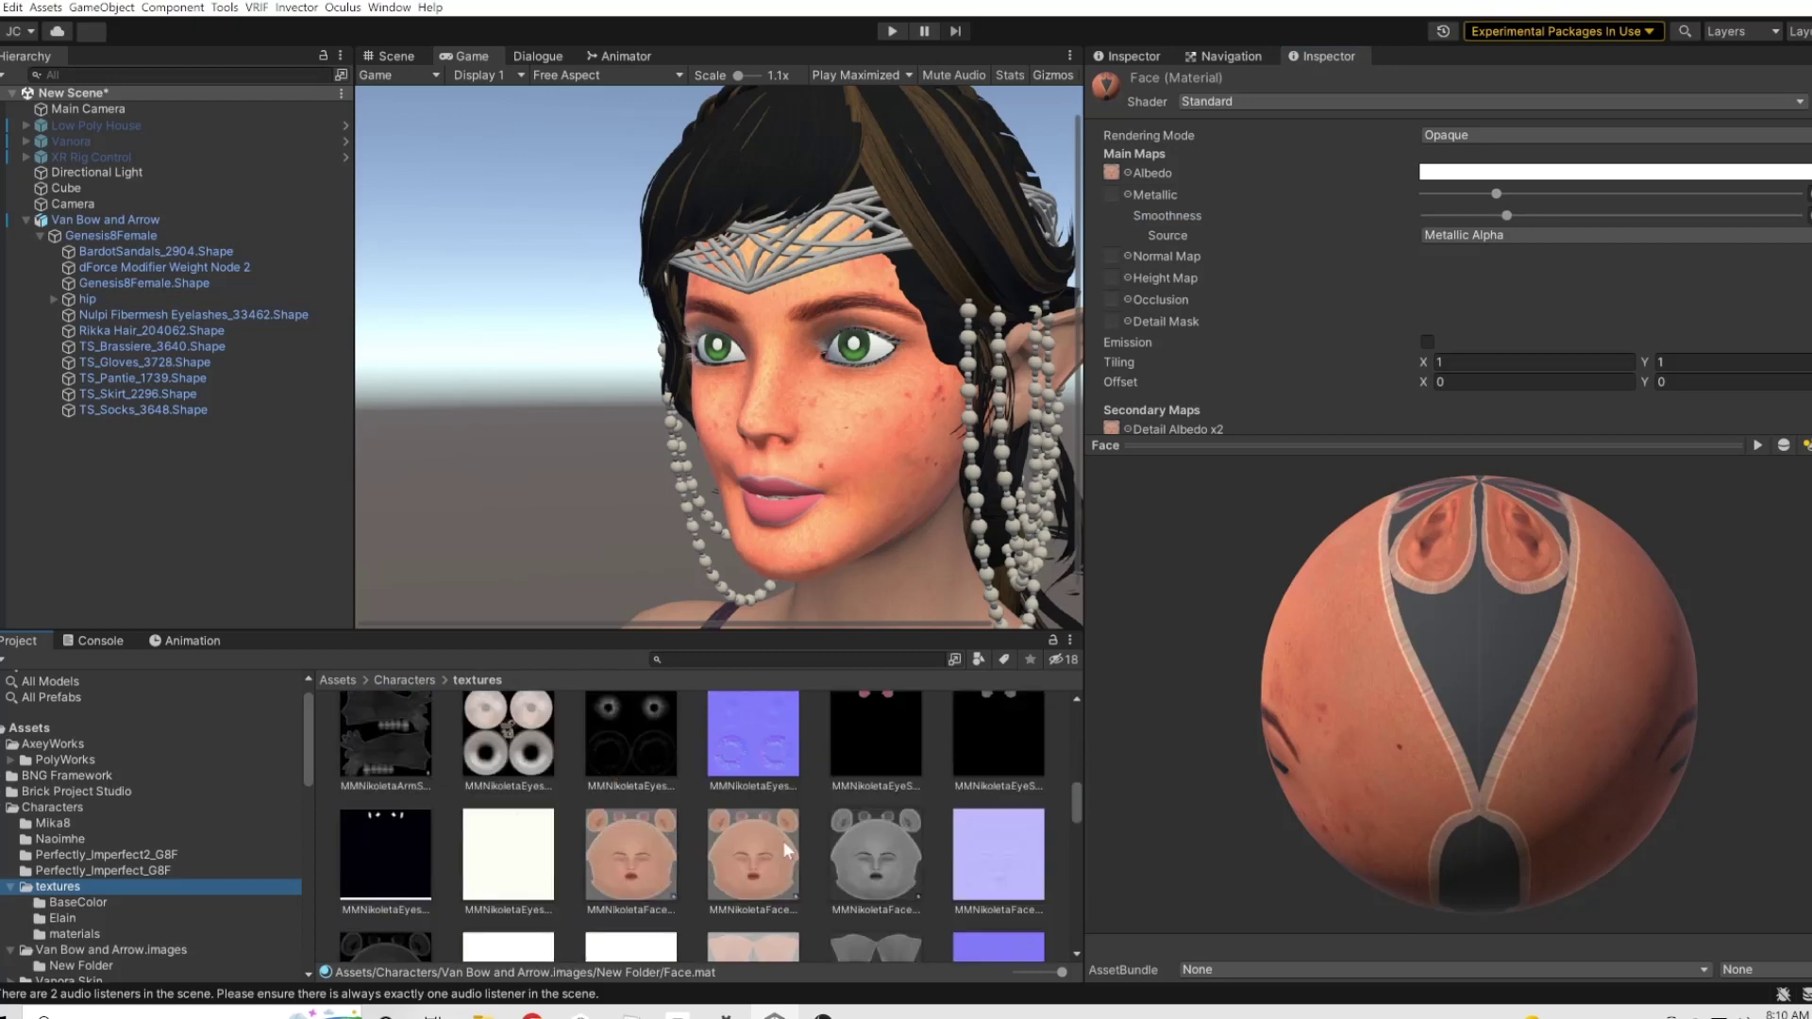
pyautogui.click(847, 857)
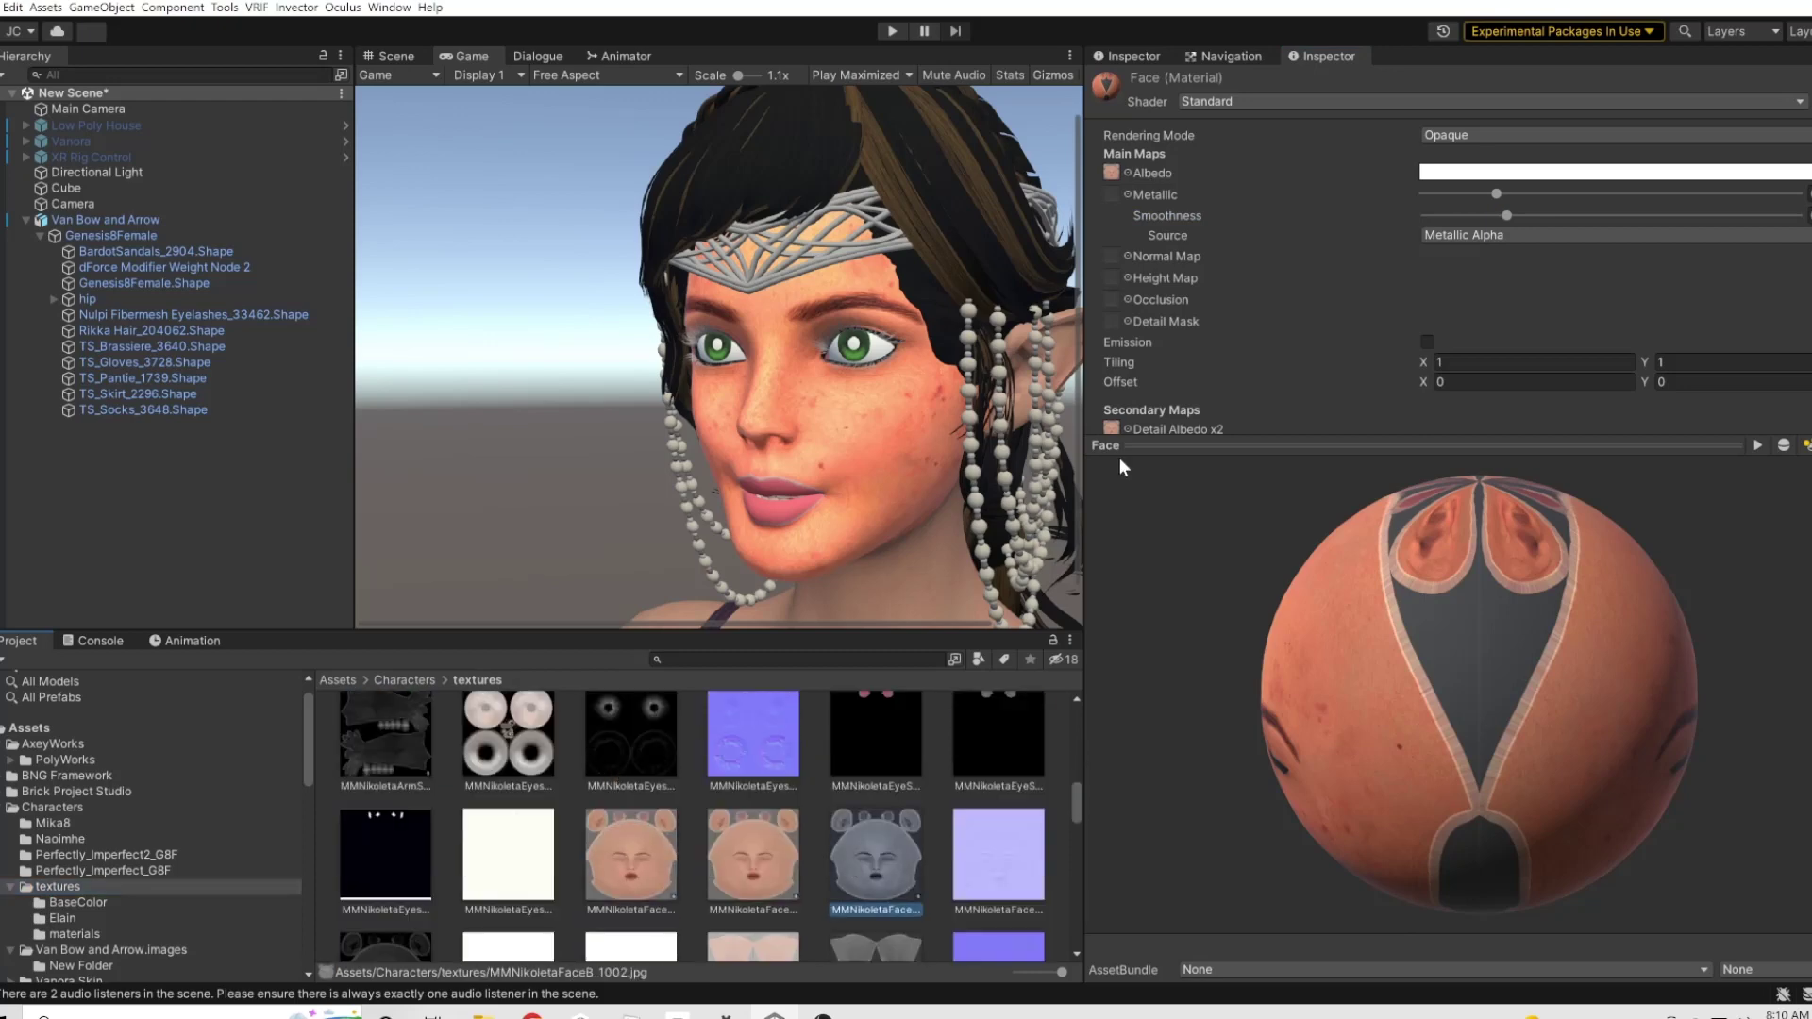
pyautogui.scroll(-1, 1132, 411)
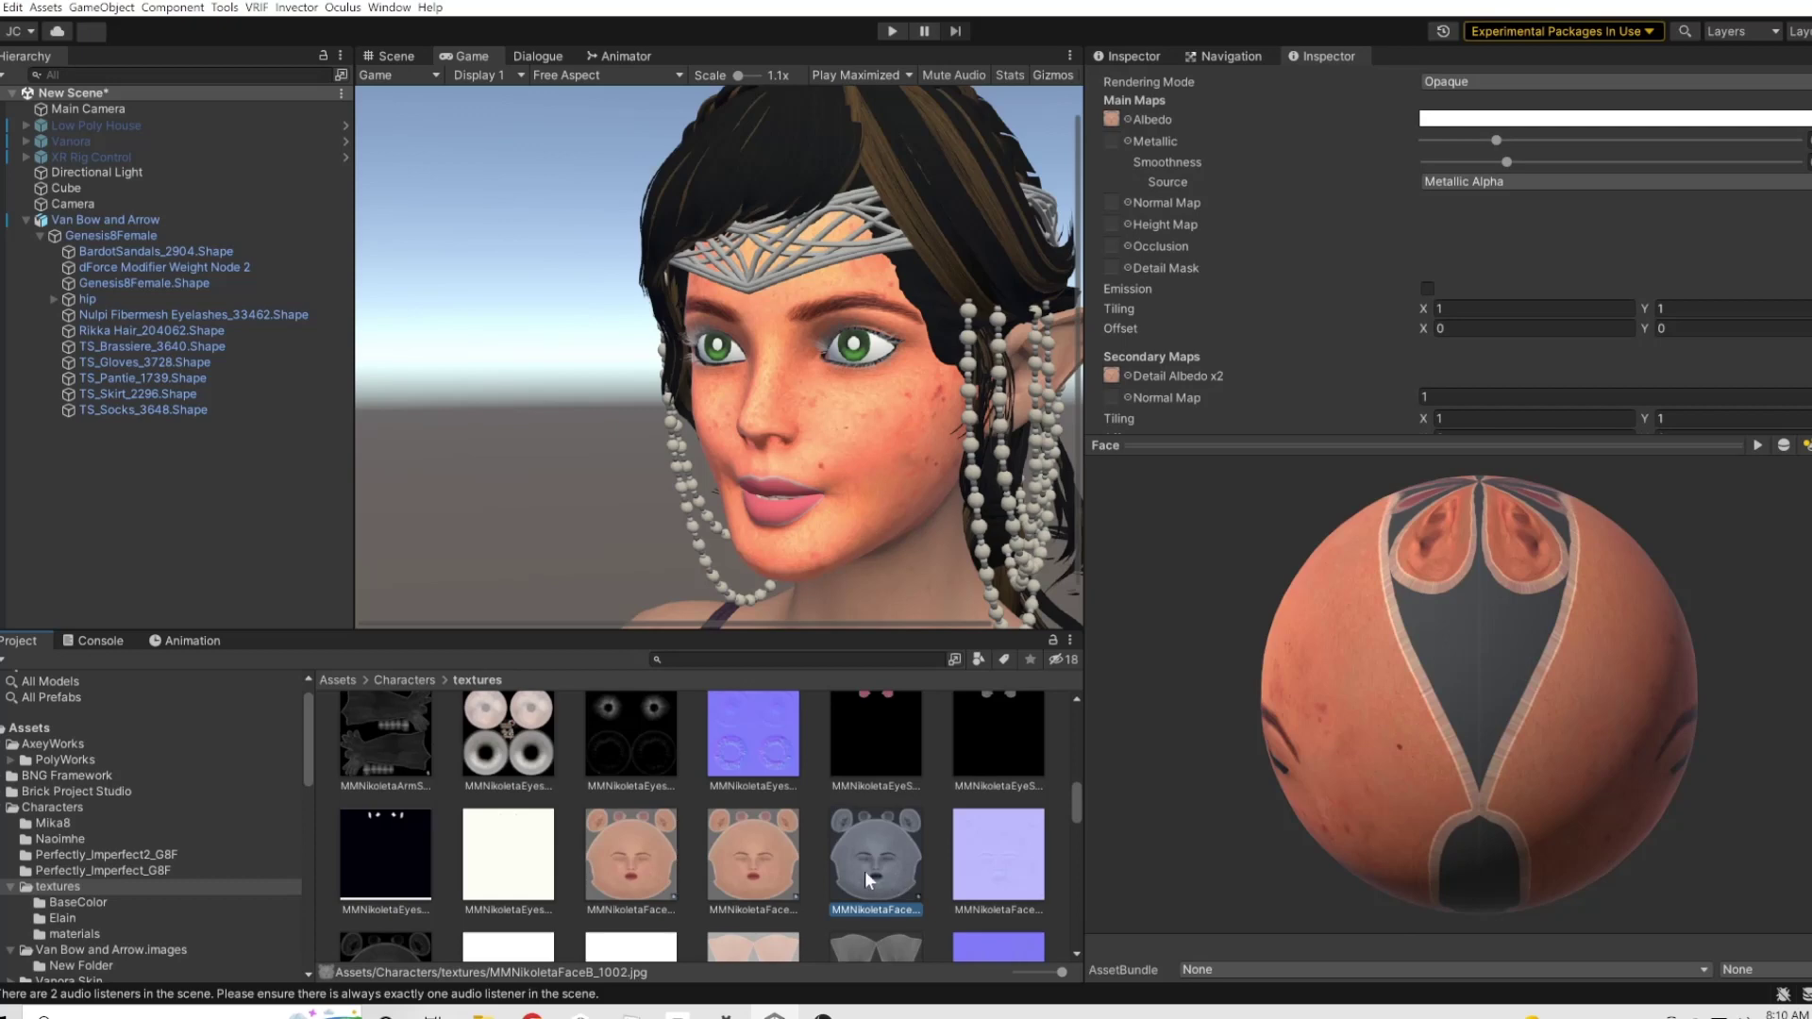
pyautogui.moveTo(864, 870); pyautogui.dragTo(1113, 186)
pyautogui.scroll(-4, 1232, 418)
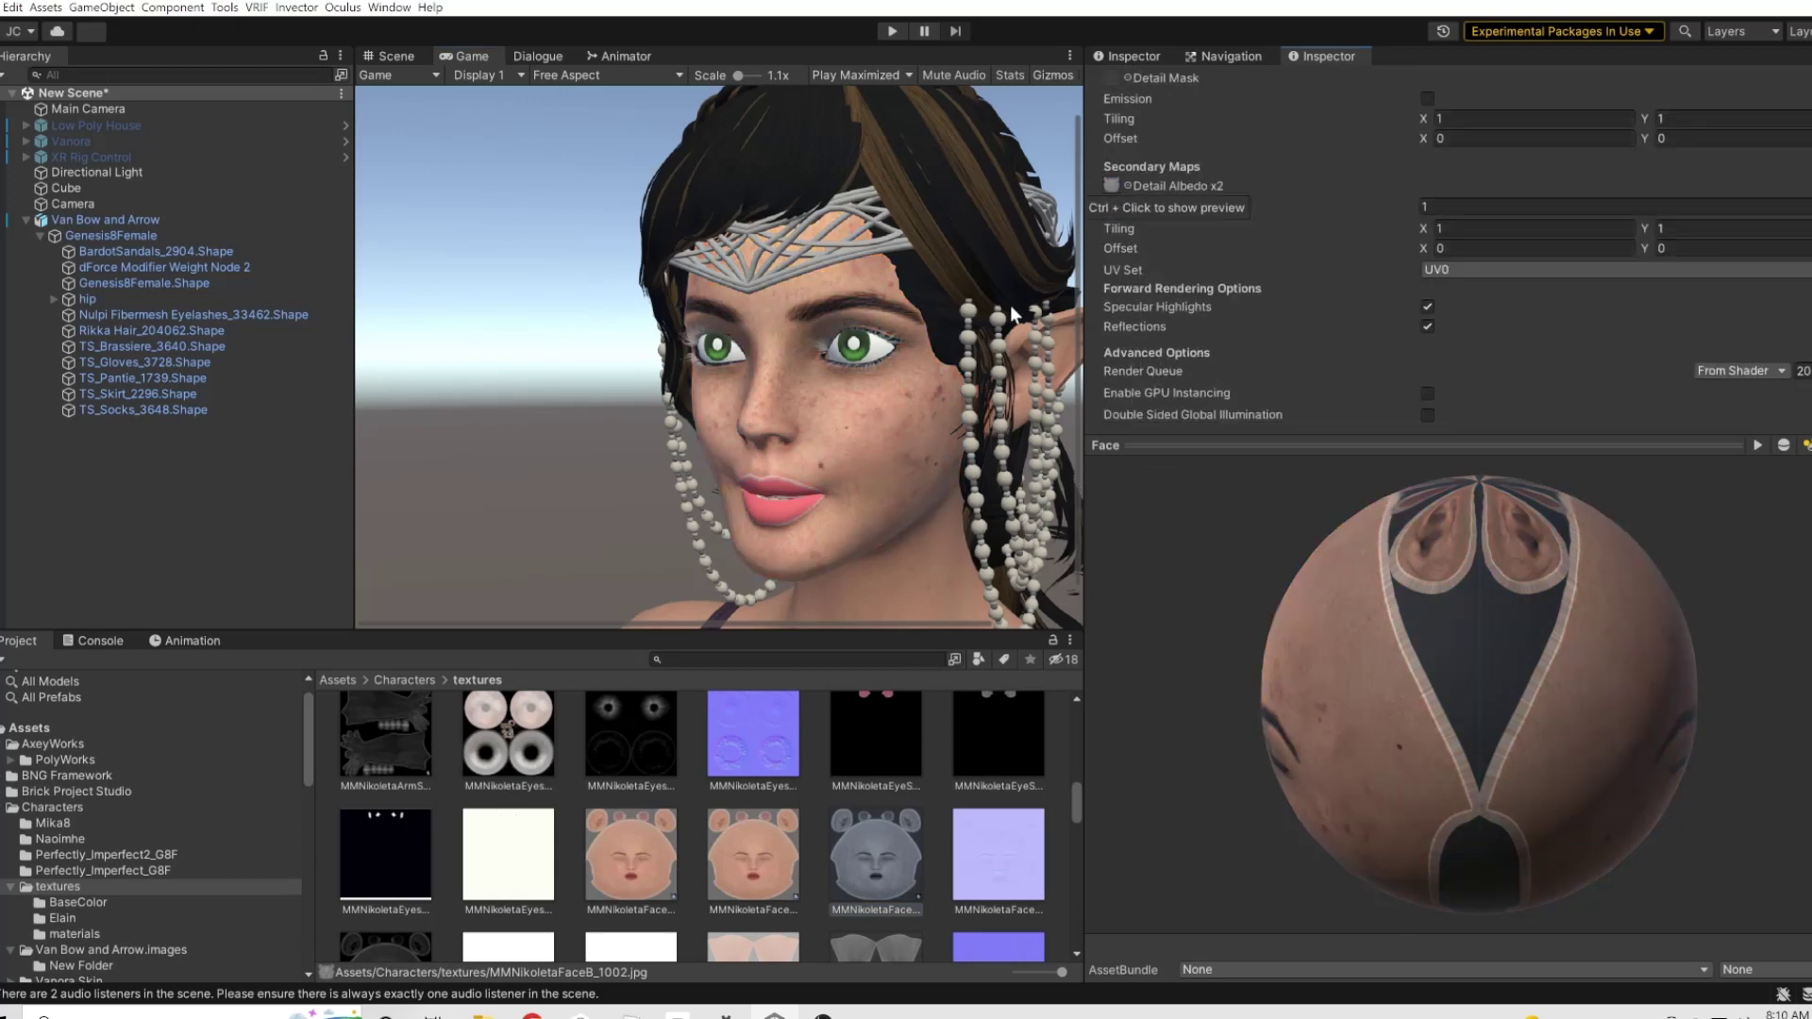
pyautogui.scroll(4, 1362, 264)
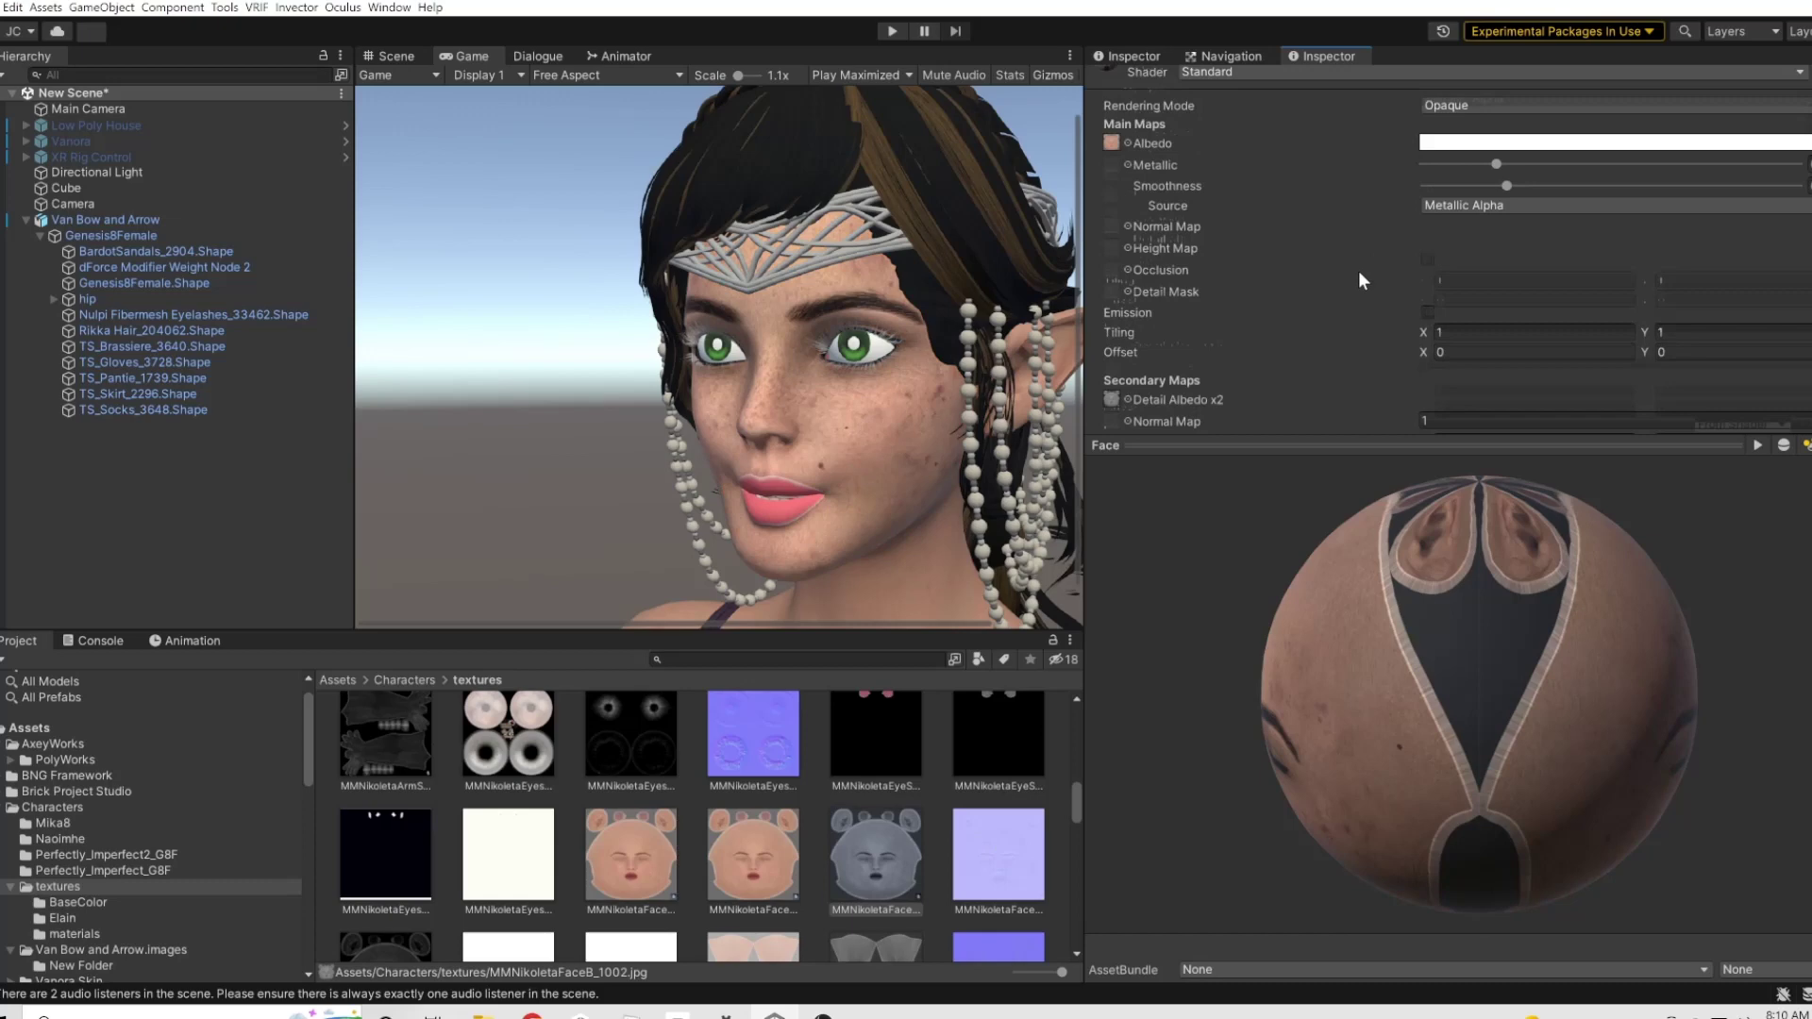
pyautogui.scroll(1, 1357, 269)
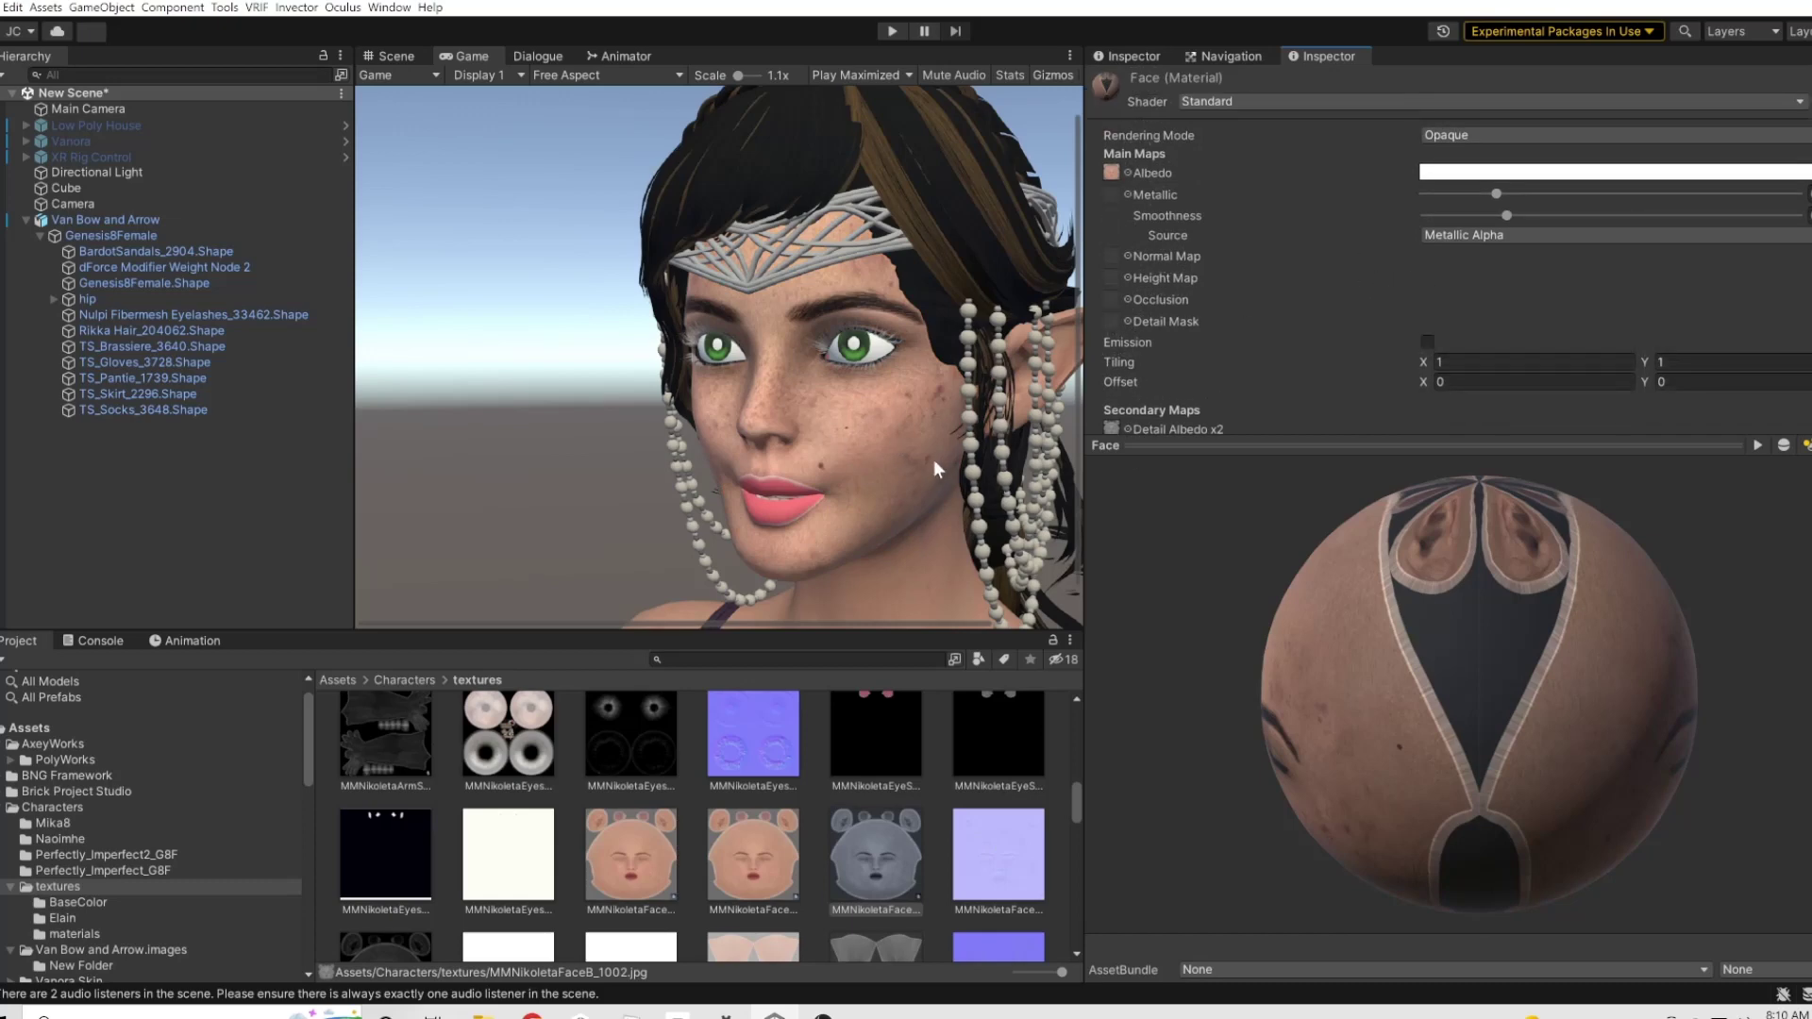
pyautogui.scroll(-2, 1151, 314)
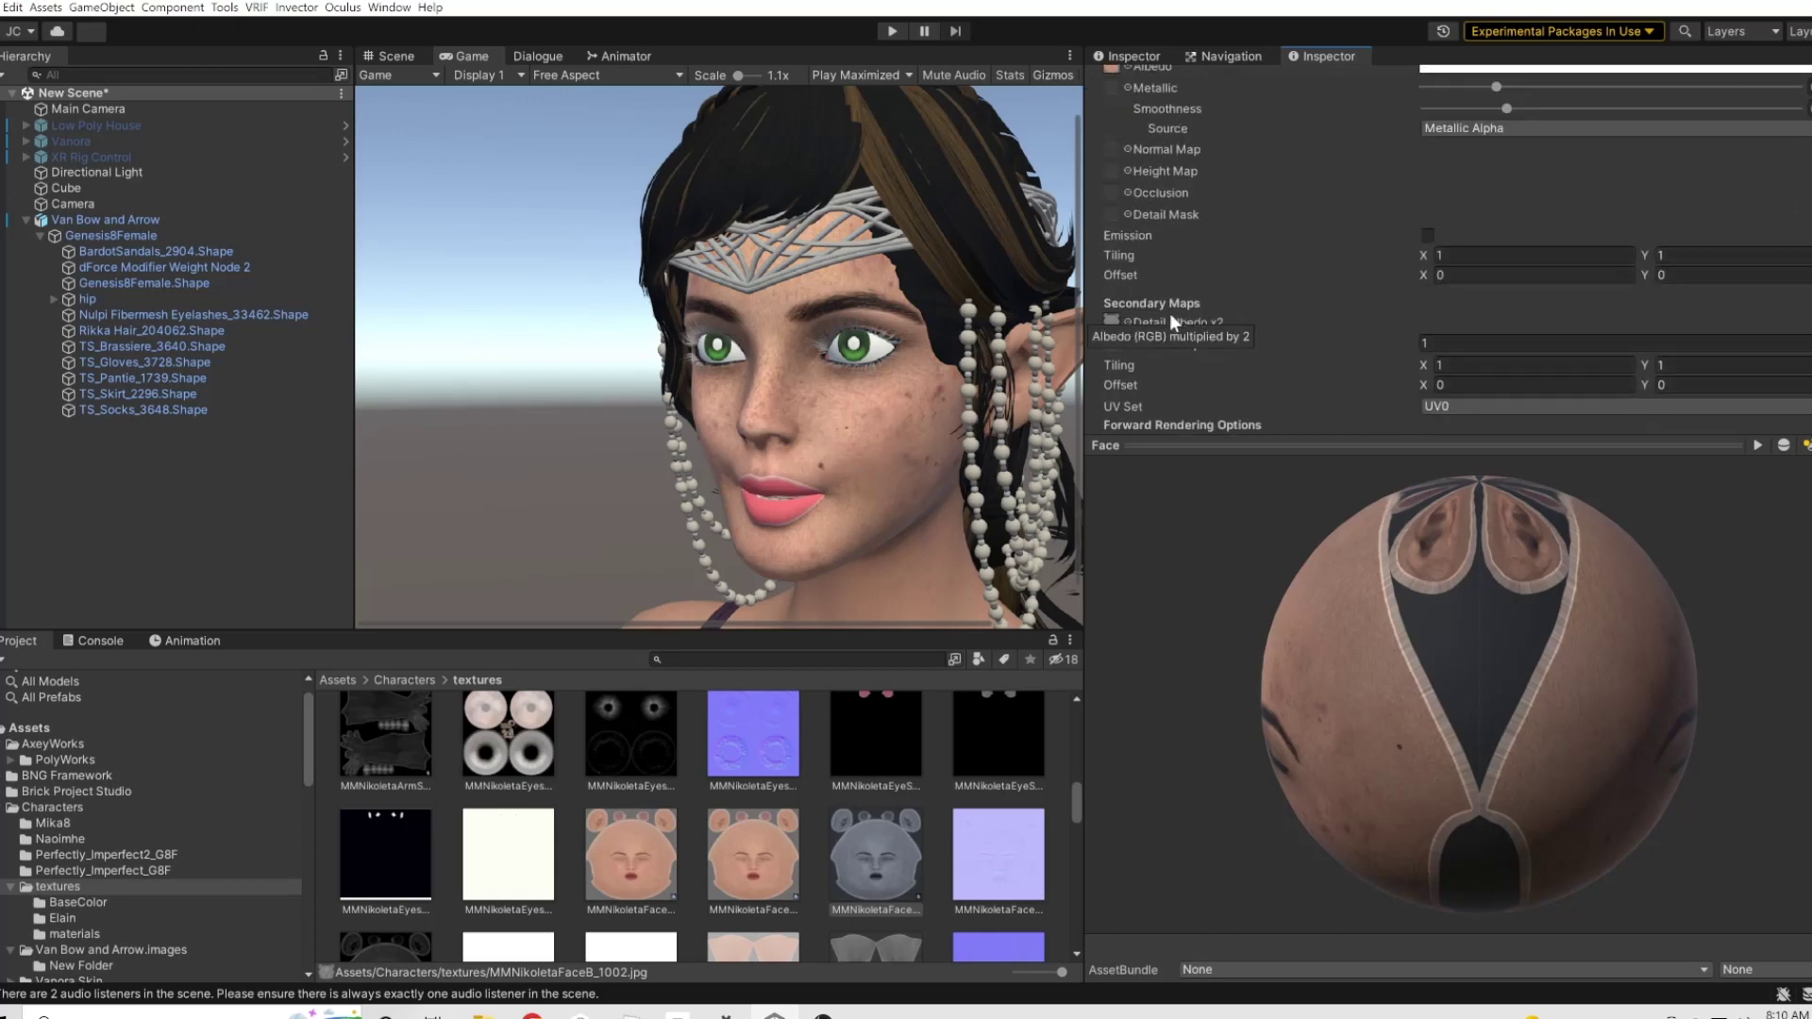
pyautogui.scroll(2, 1170, 319)
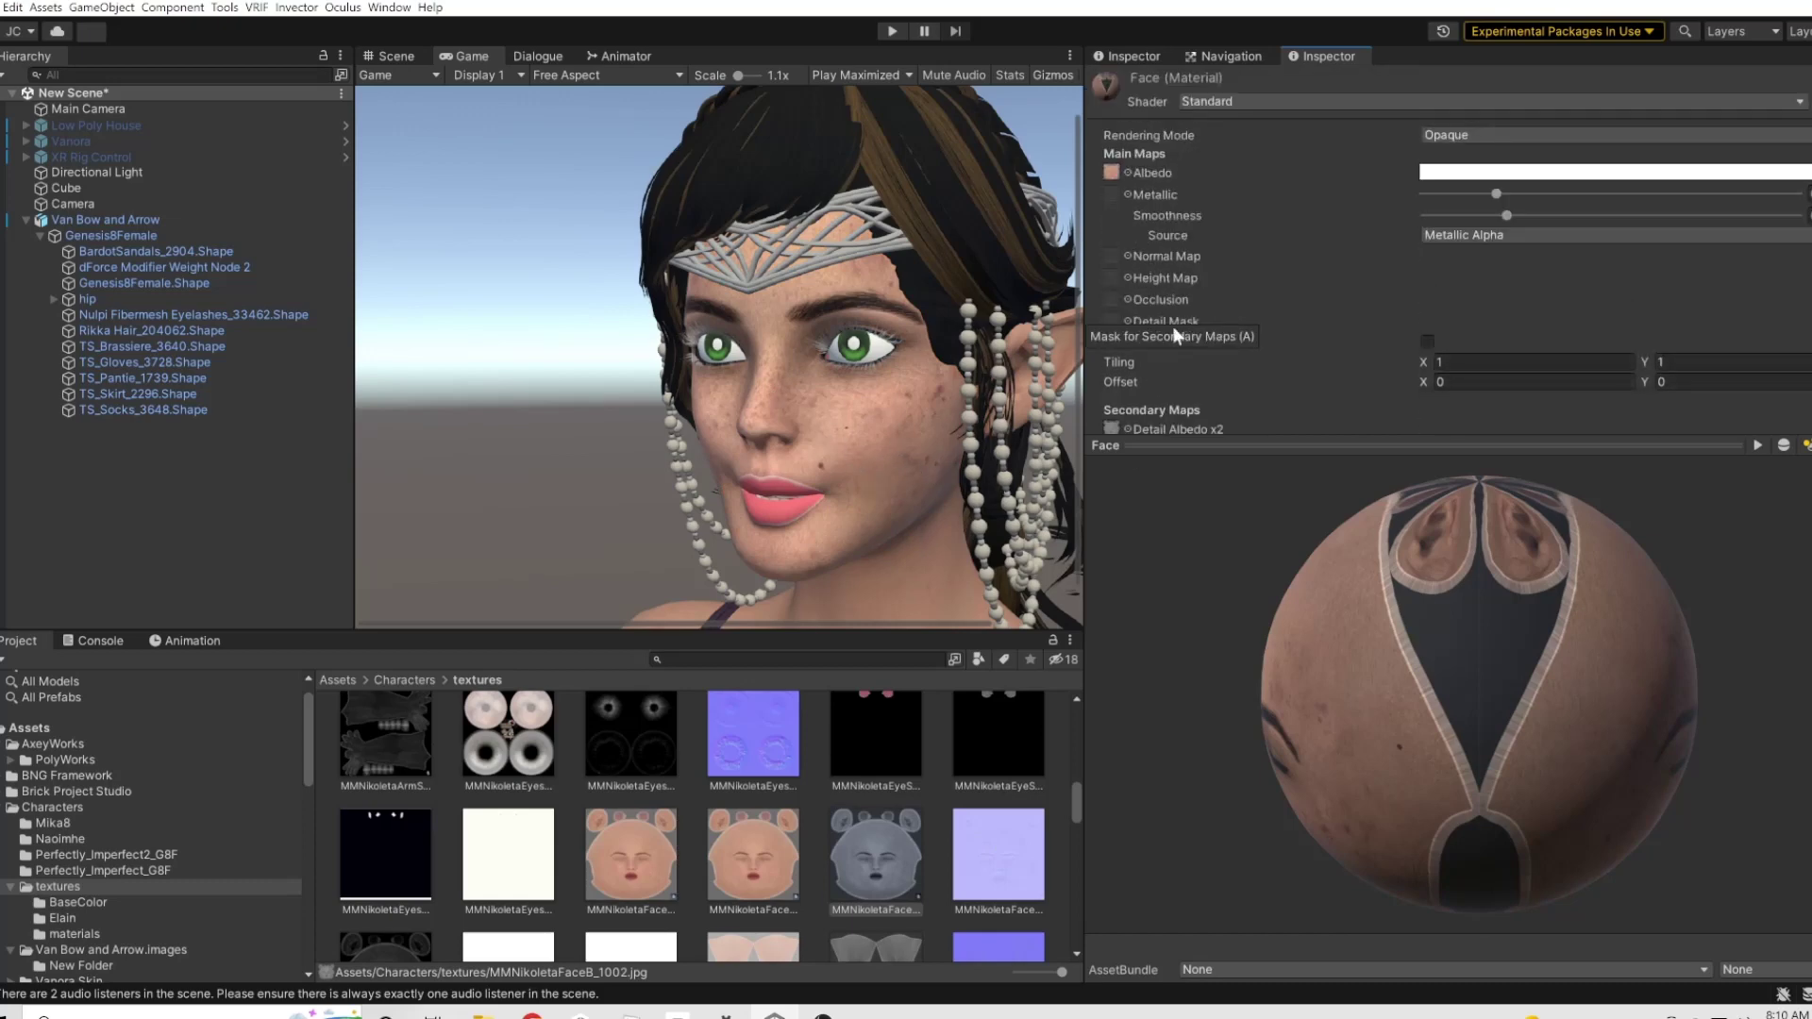
# - Tint the albedo toward orange and raise the Metallic value
pyautogui.click(1477, 174)
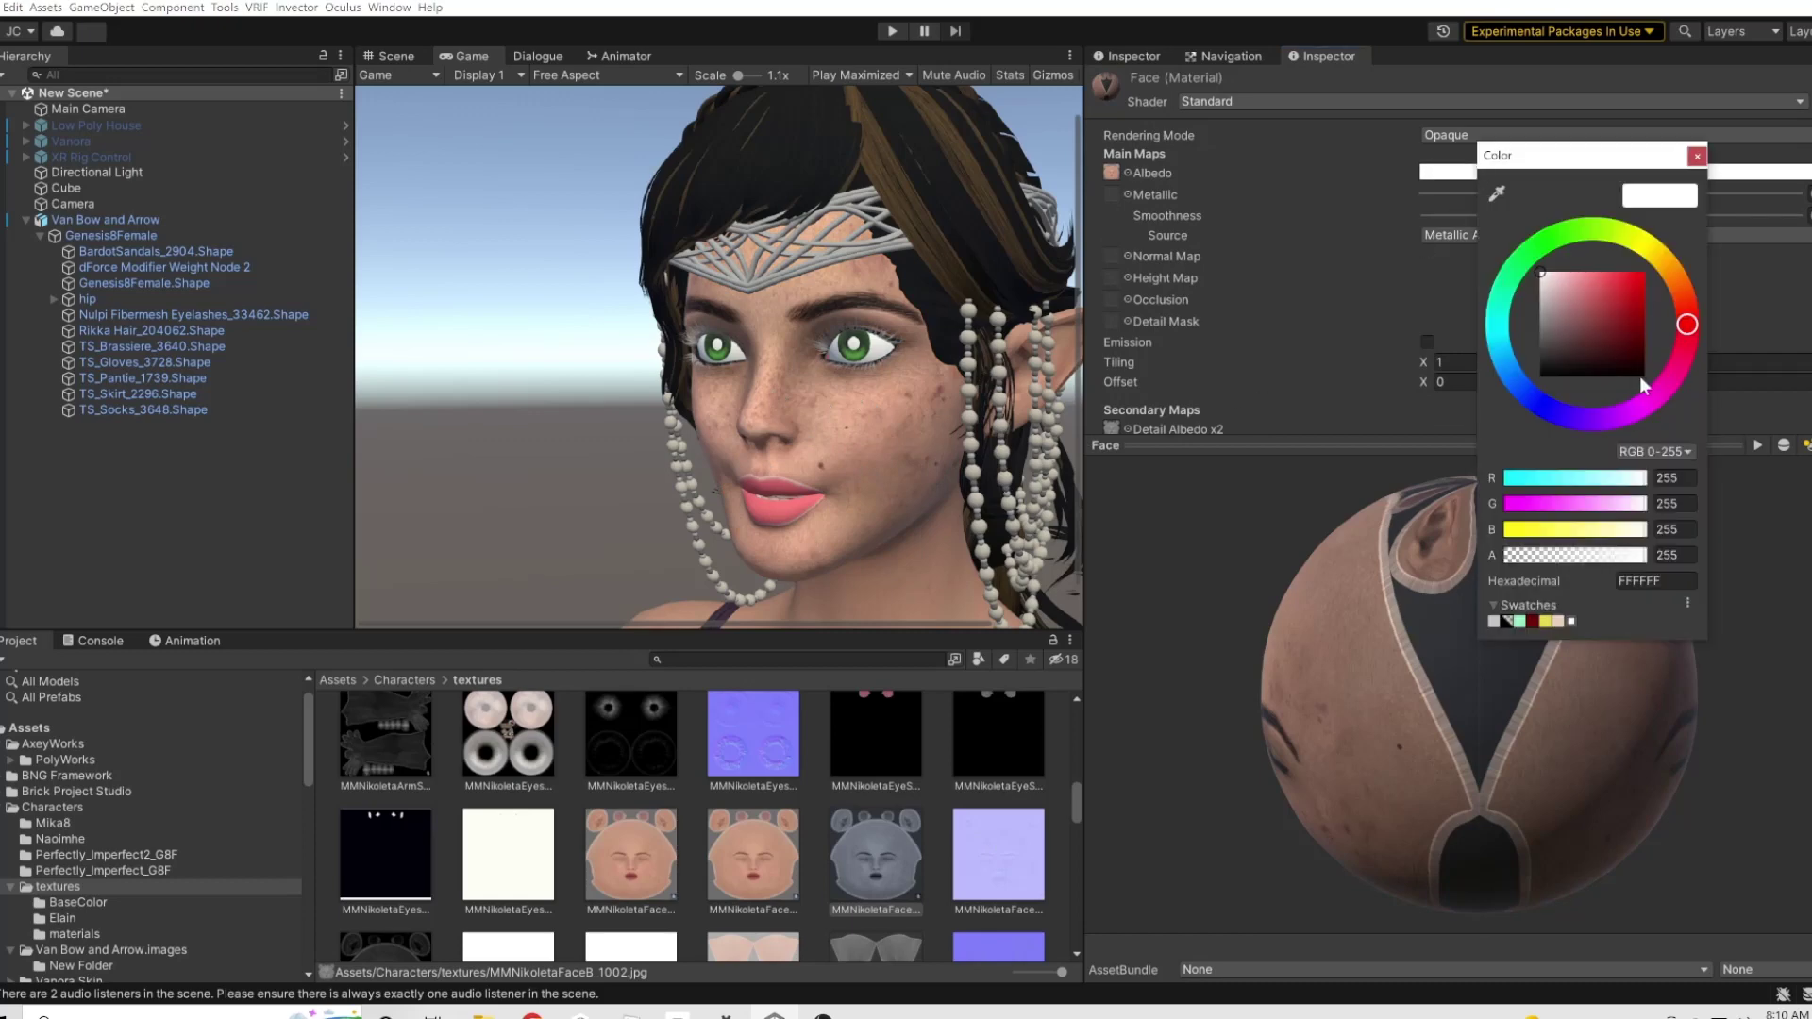
pyautogui.moveTo(1685, 324); pyautogui.dragTo(1573, 277)
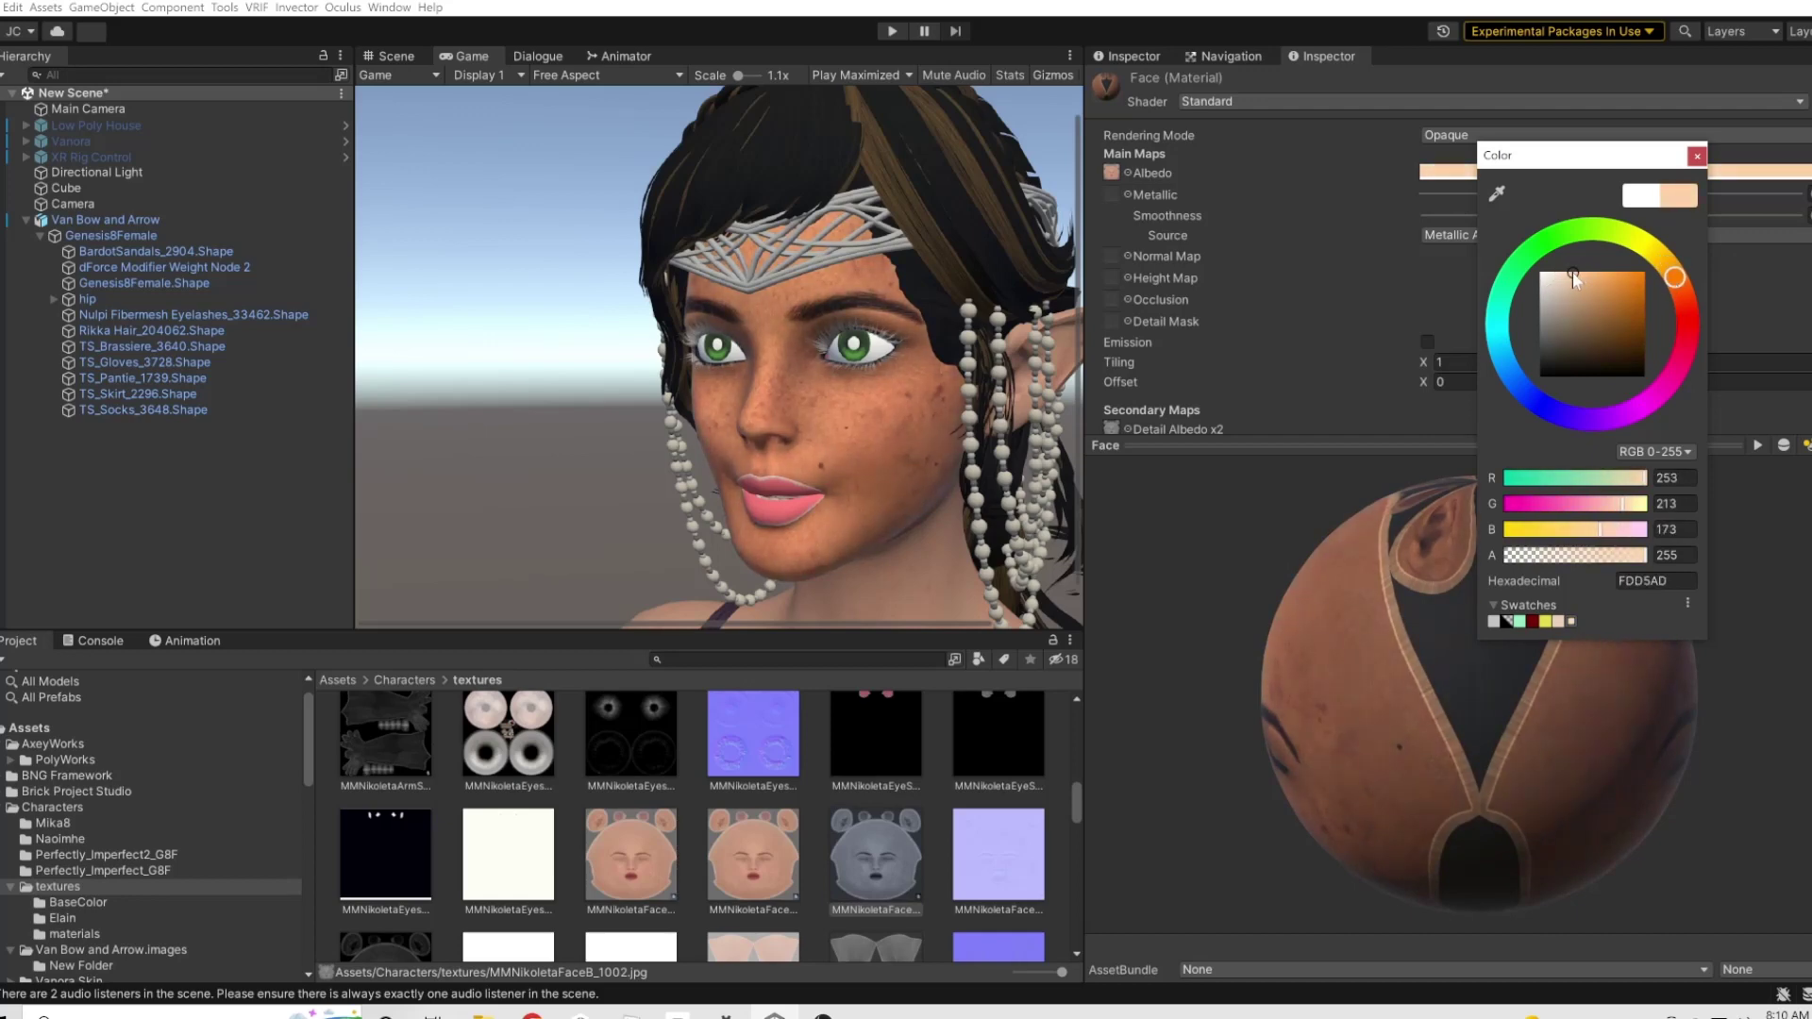
pyautogui.click(1696, 156)
pyautogui.moveTo(1505, 192); pyautogui.dragTo(1625, 216)
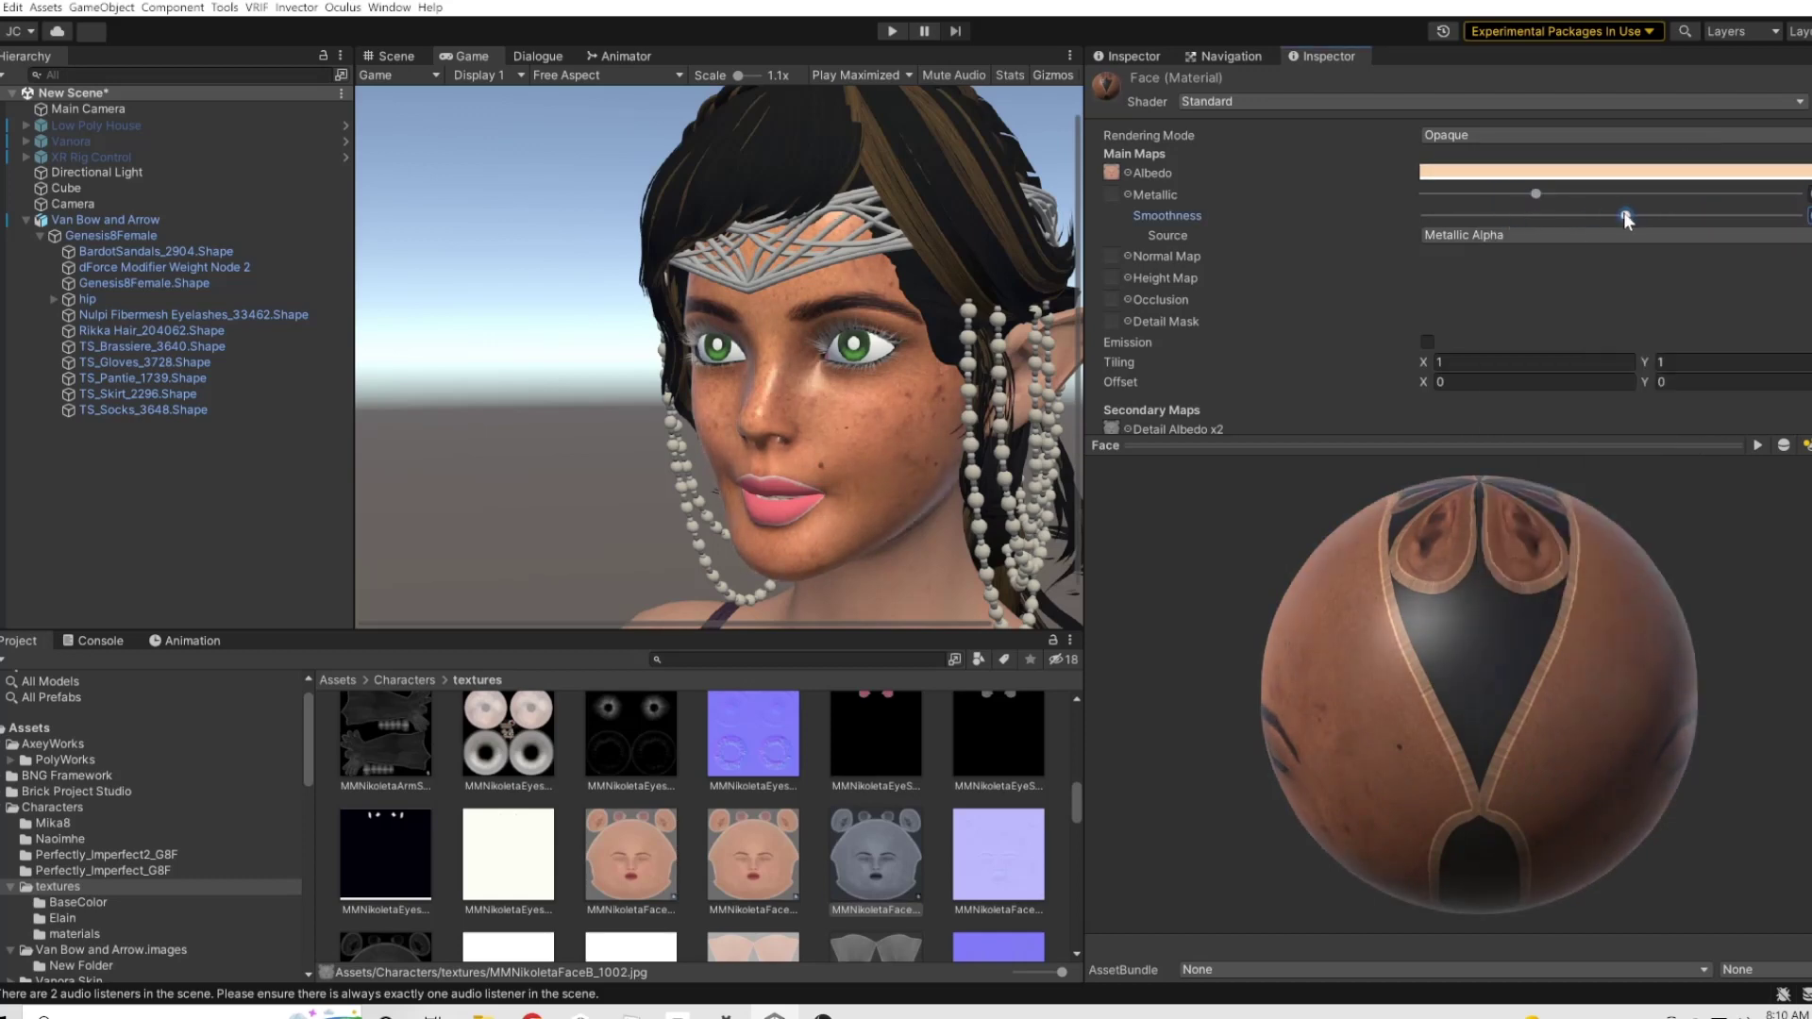
pyautogui.click(893, 451)
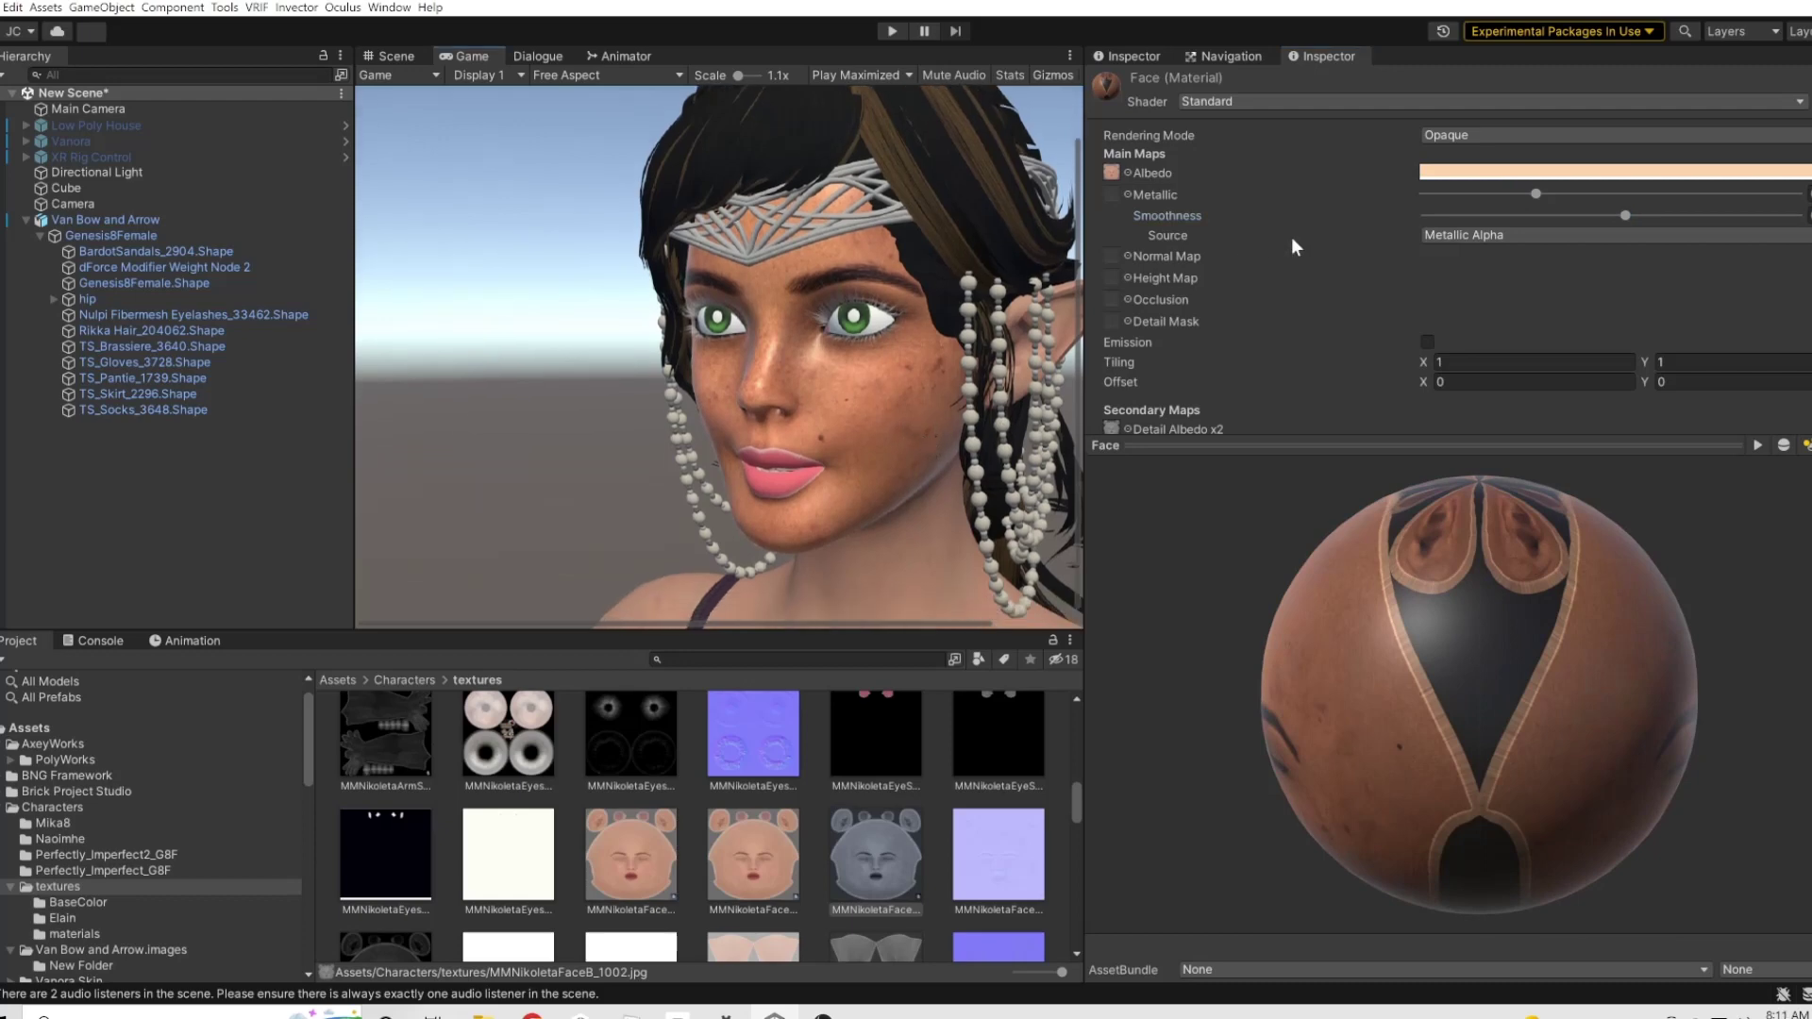
# - Try a dull teal albedo tint on the face
pyautogui.click(1510, 170)
pyautogui.moveTo(1621, 283)
pyautogui.mouseDown()
pyautogui.moveTo(1578, 238)
pyautogui.moveTo(1412, 288)
pyautogui.moveTo(1447, 352)
pyautogui.moveTo(1589, 285)
pyautogui.moveTo(1534, 284)
pyautogui.moveTo(1458, 321)
pyautogui.moveTo(1486, 247)
pyautogui.moveTo(1533, 231)
pyautogui.moveTo(1677, 307)
pyautogui.moveTo(1640, 394)
pyautogui.mouseUp()
pyautogui.click(1539, 319)
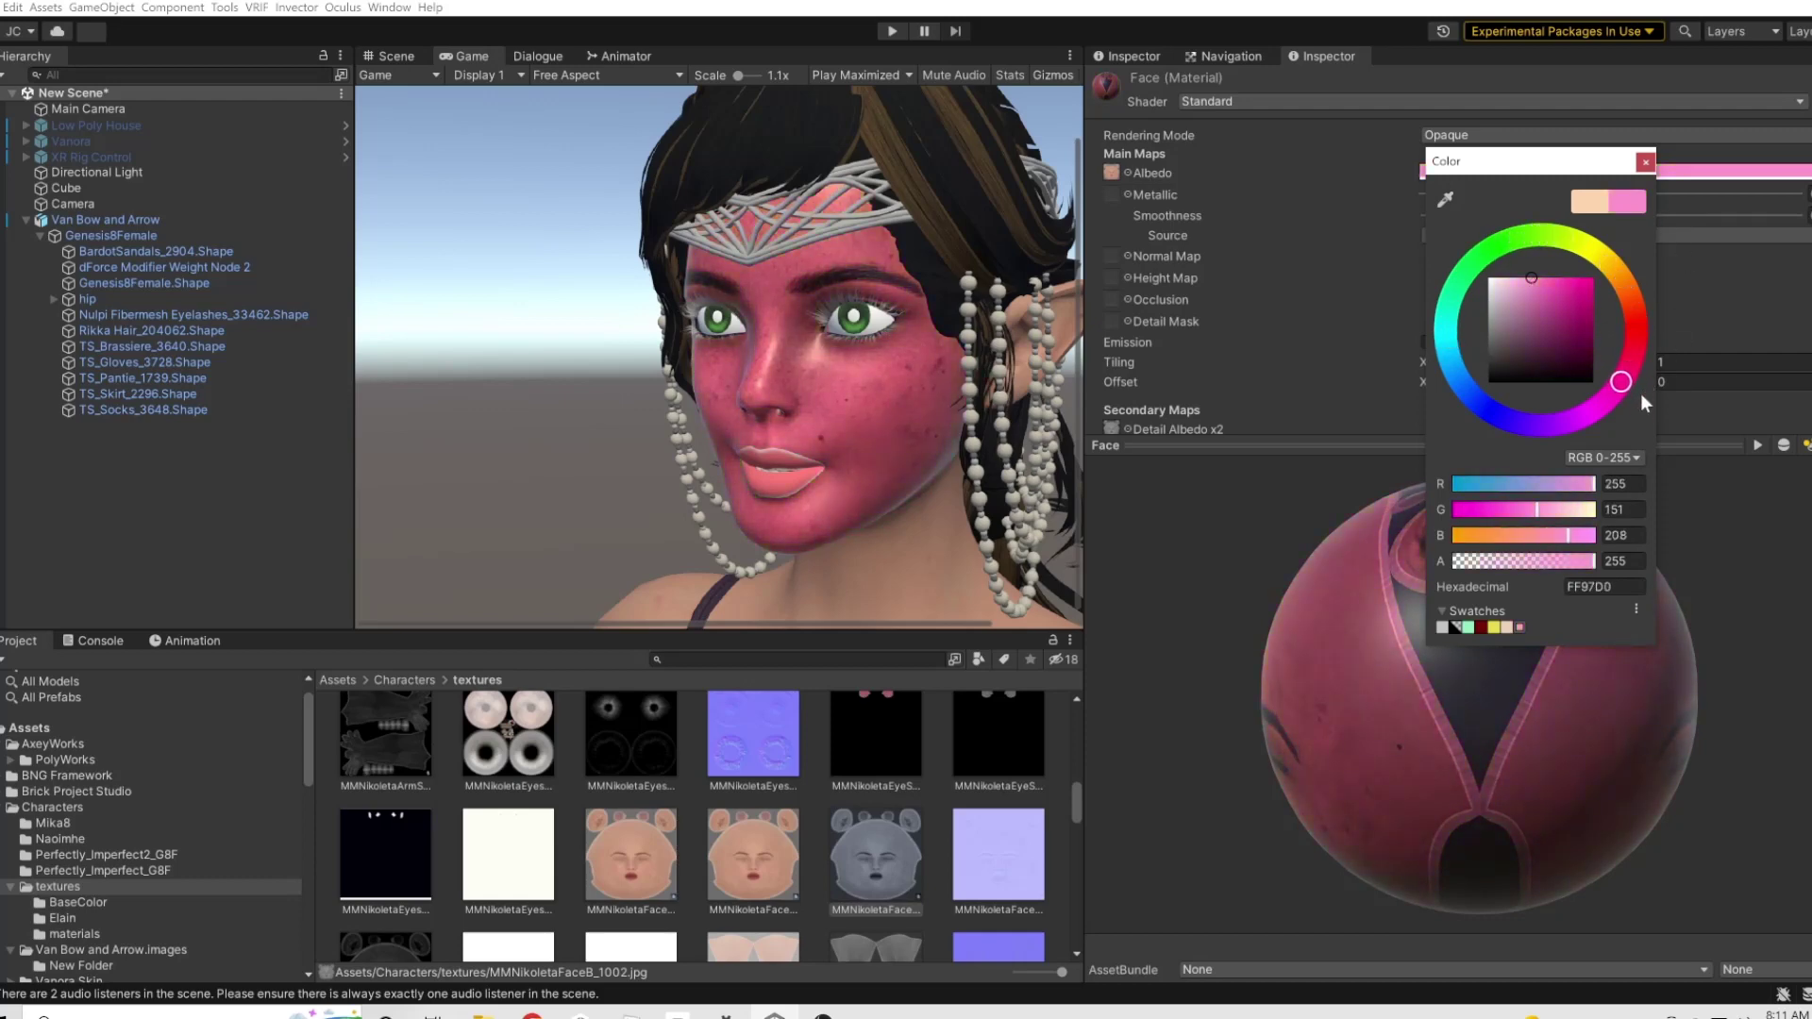
pyautogui.click(1645, 162)
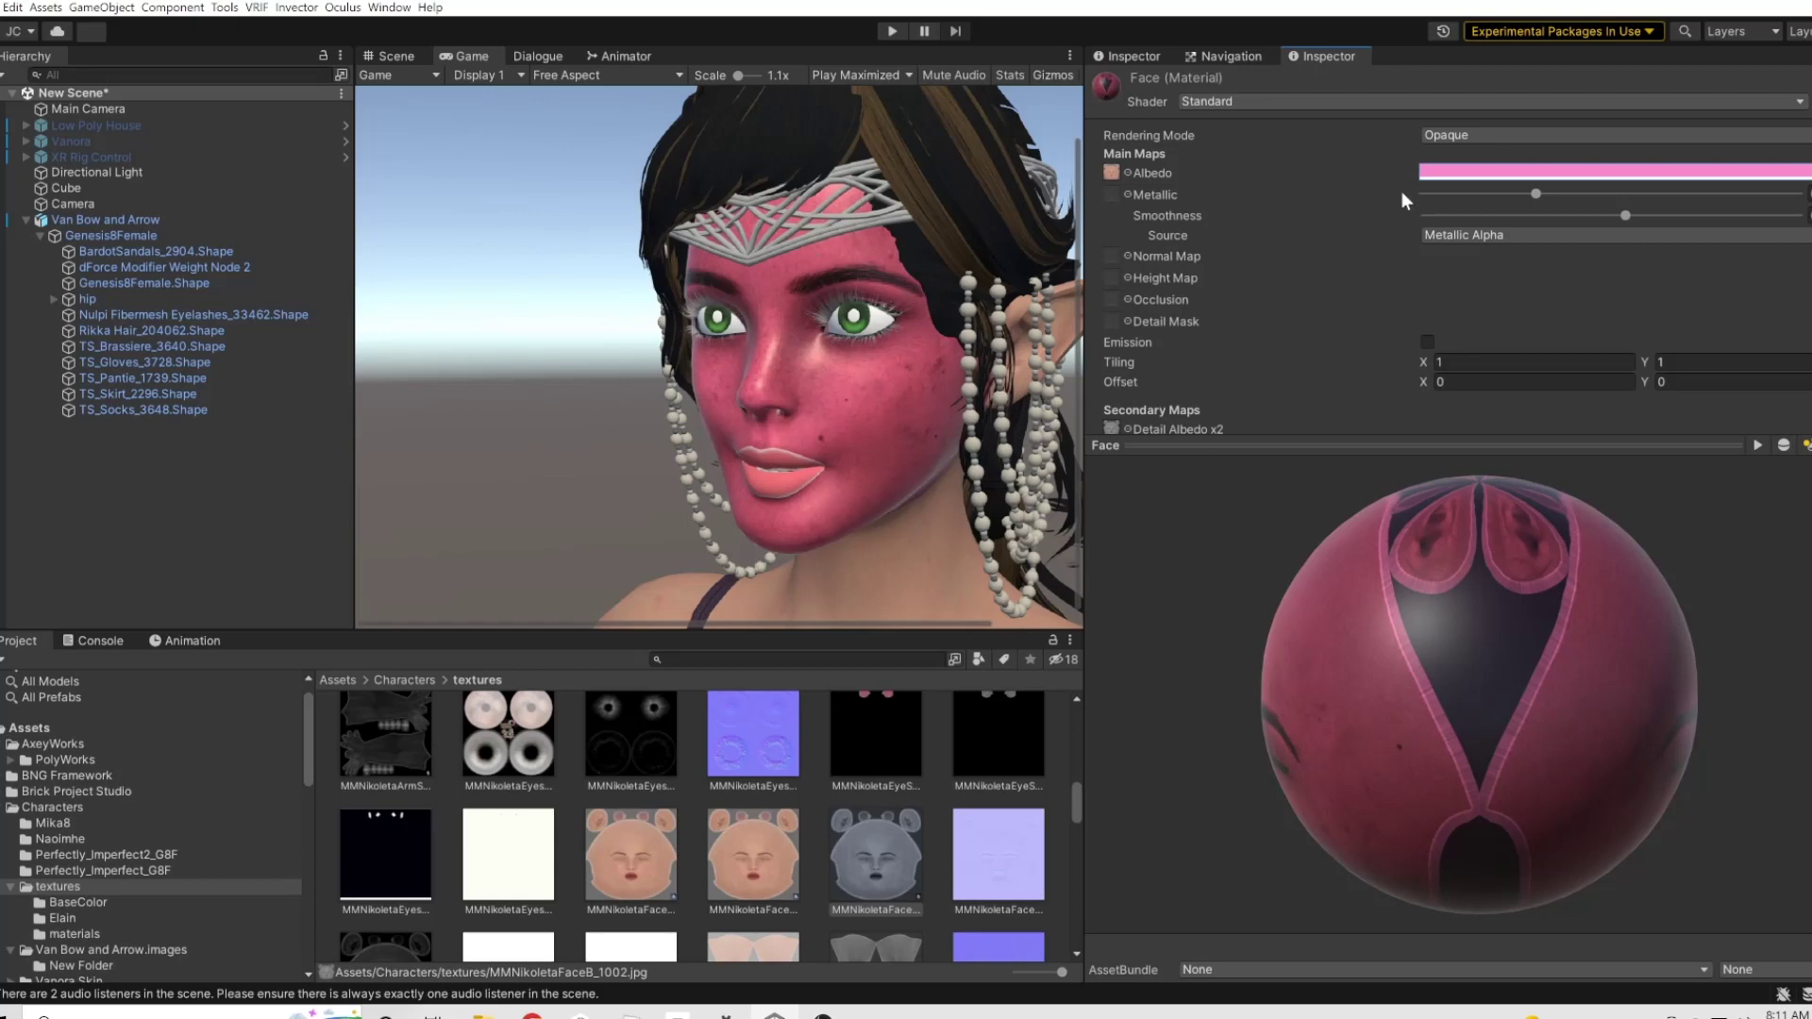
# - Settle the albedo tint on a pale peach cream, FFE7D1
pyautogui.click(1443, 171)
pyautogui.moveTo(1638, 370); pyautogui.dragTo(1625, 253)
pyautogui.click(1520, 271)
pyautogui.moveTo(1520, 271); pyautogui.dragTo(1528, 277)
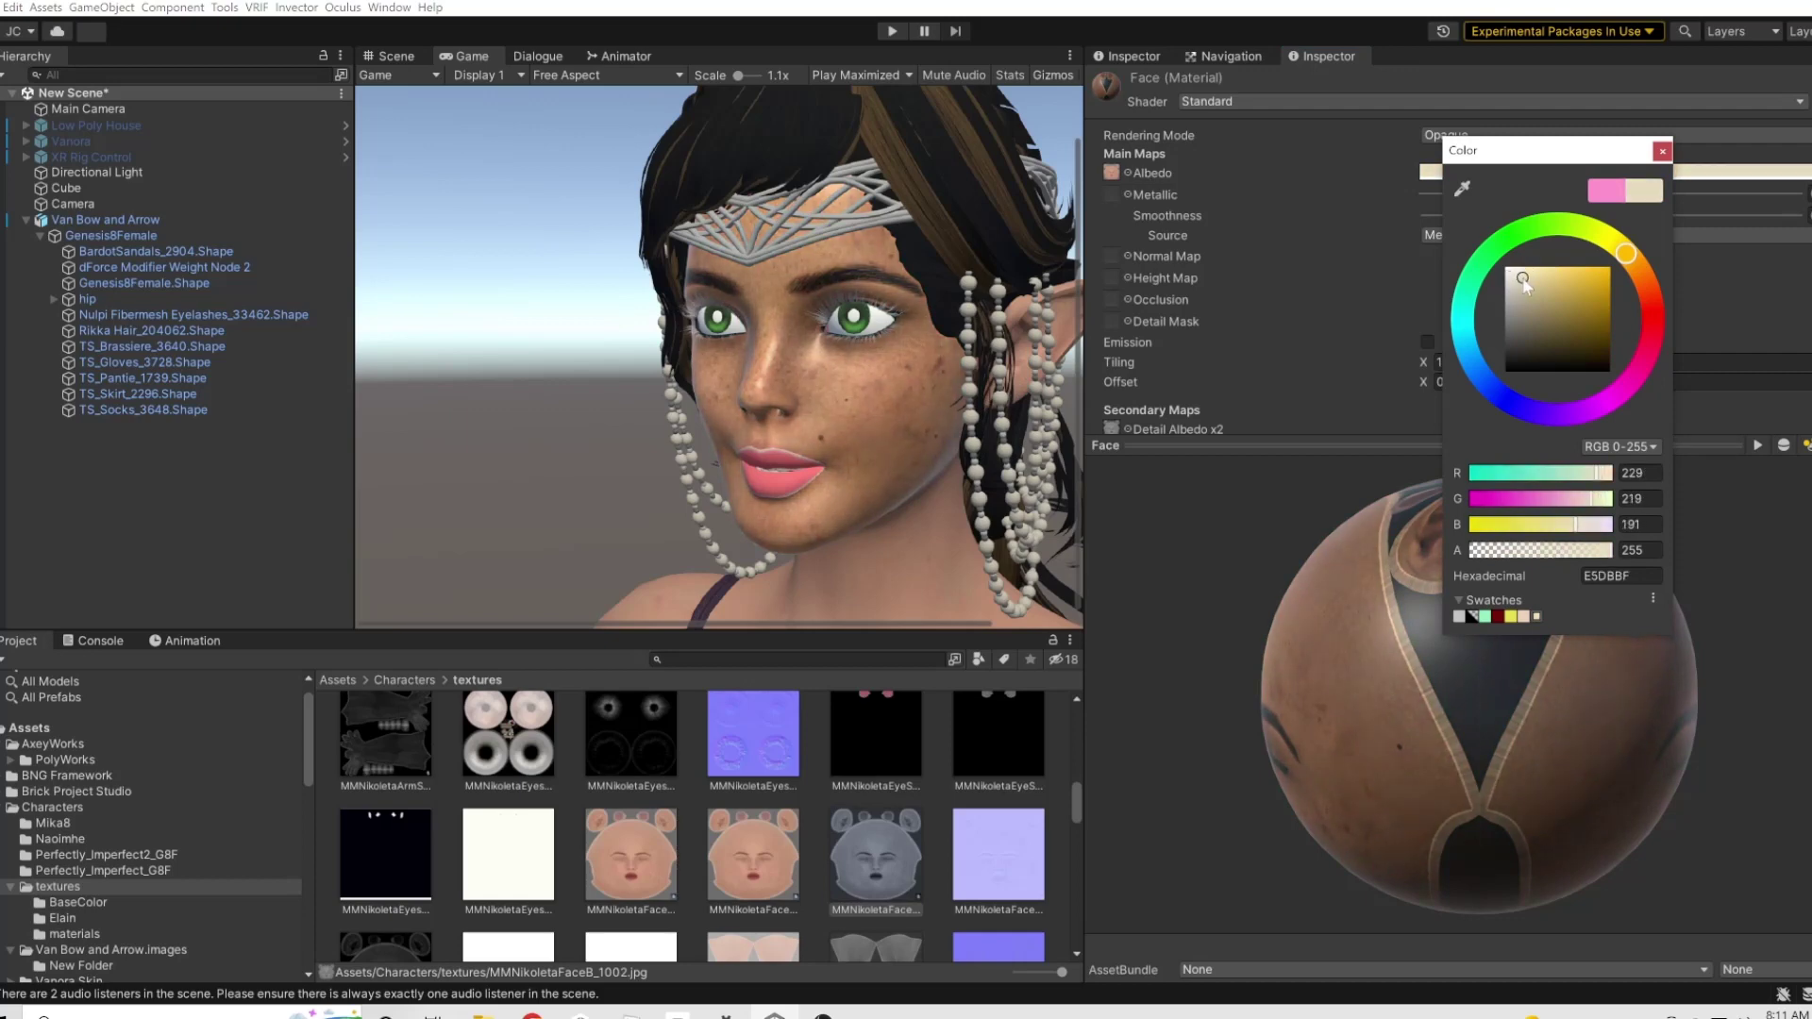
pyautogui.moveTo(1524, 281)
pyautogui.mouseDown()
pyautogui.moveTo(1513, 291)
pyautogui.moveTo(1541, 273)
pyautogui.mouseUp()
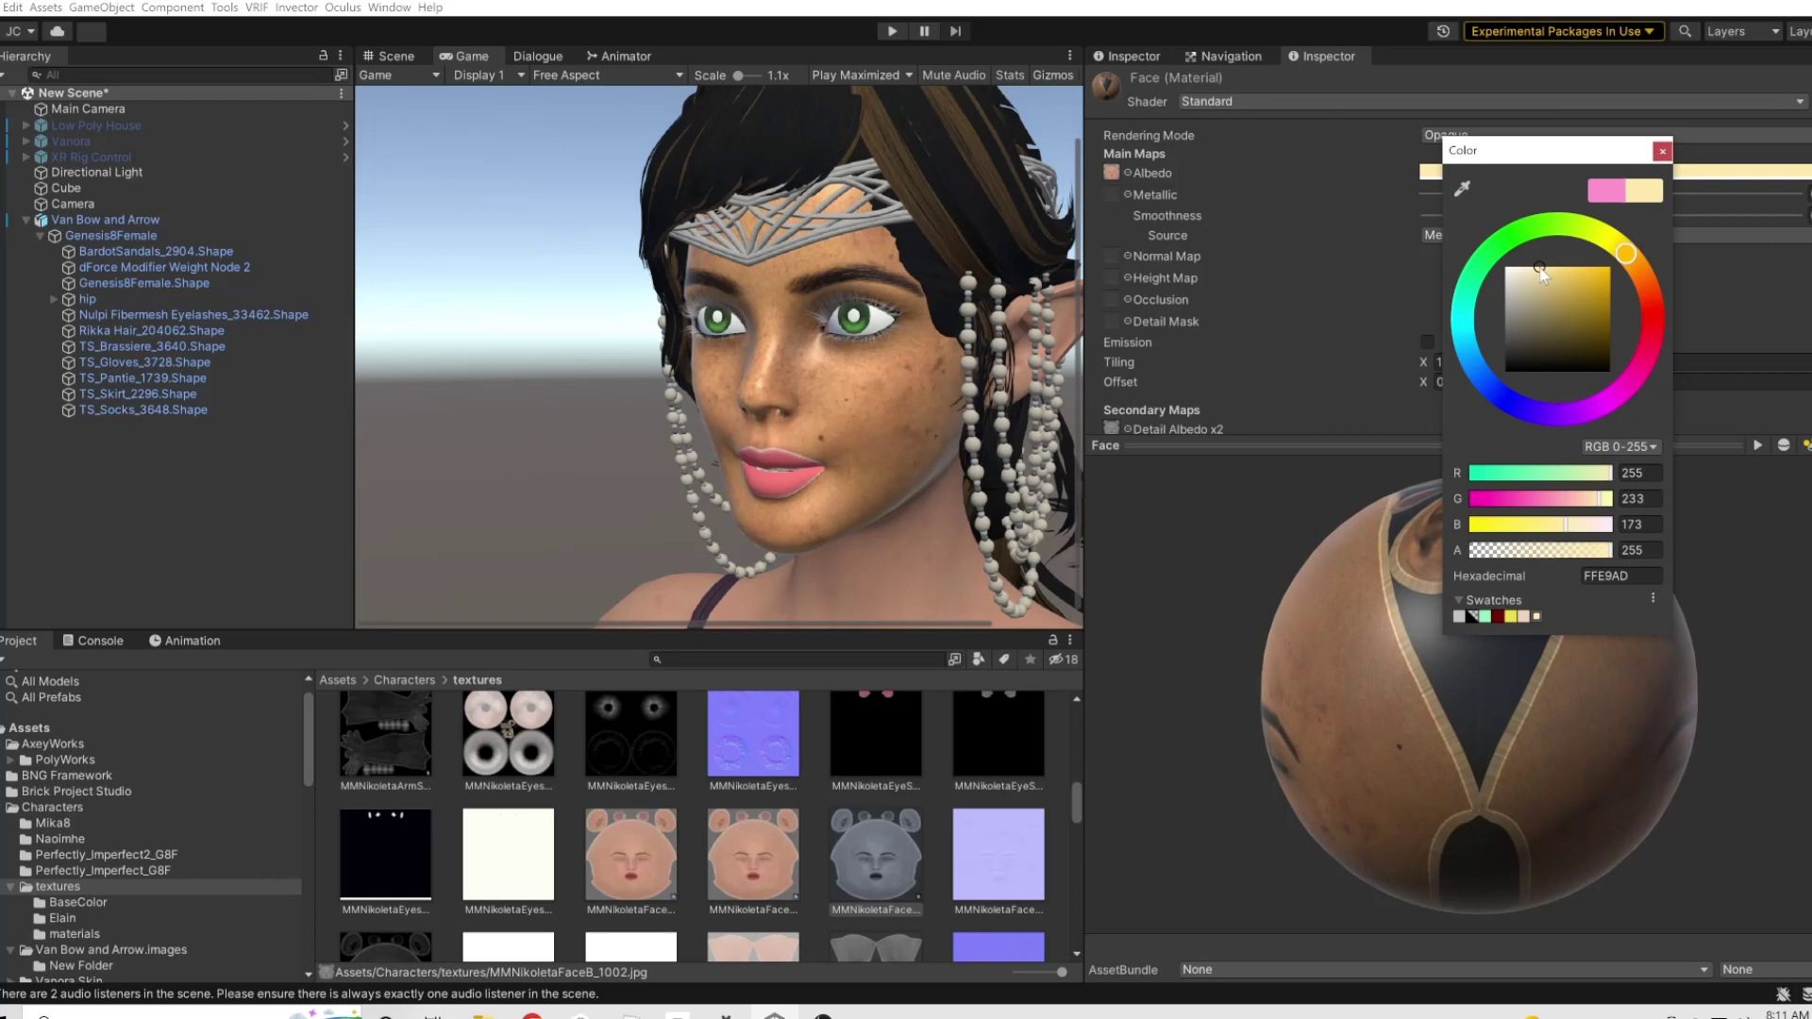
pyautogui.moveTo(1625, 257)
pyautogui.mouseDown()
pyautogui.moveTo(1644, 288)
pyautogui.moveTo(1526, 269)
pyautogui.mouseUp()
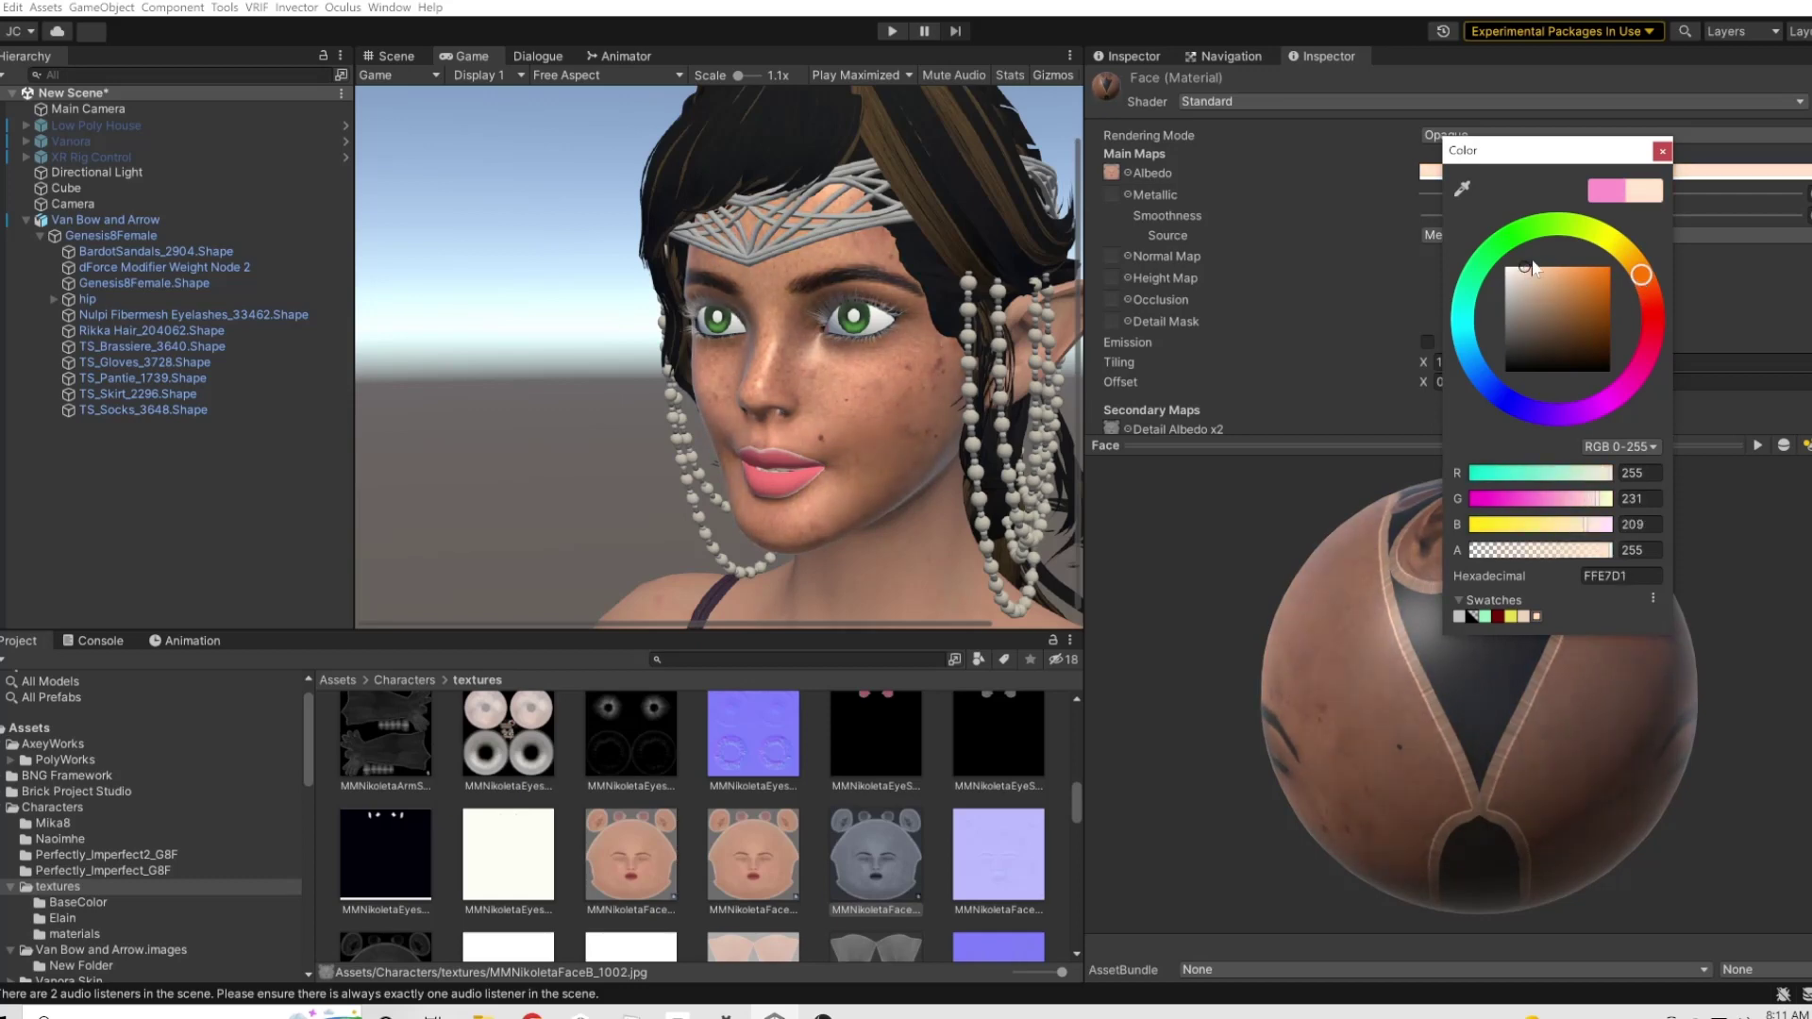
pyautogui.click(1661, 151)
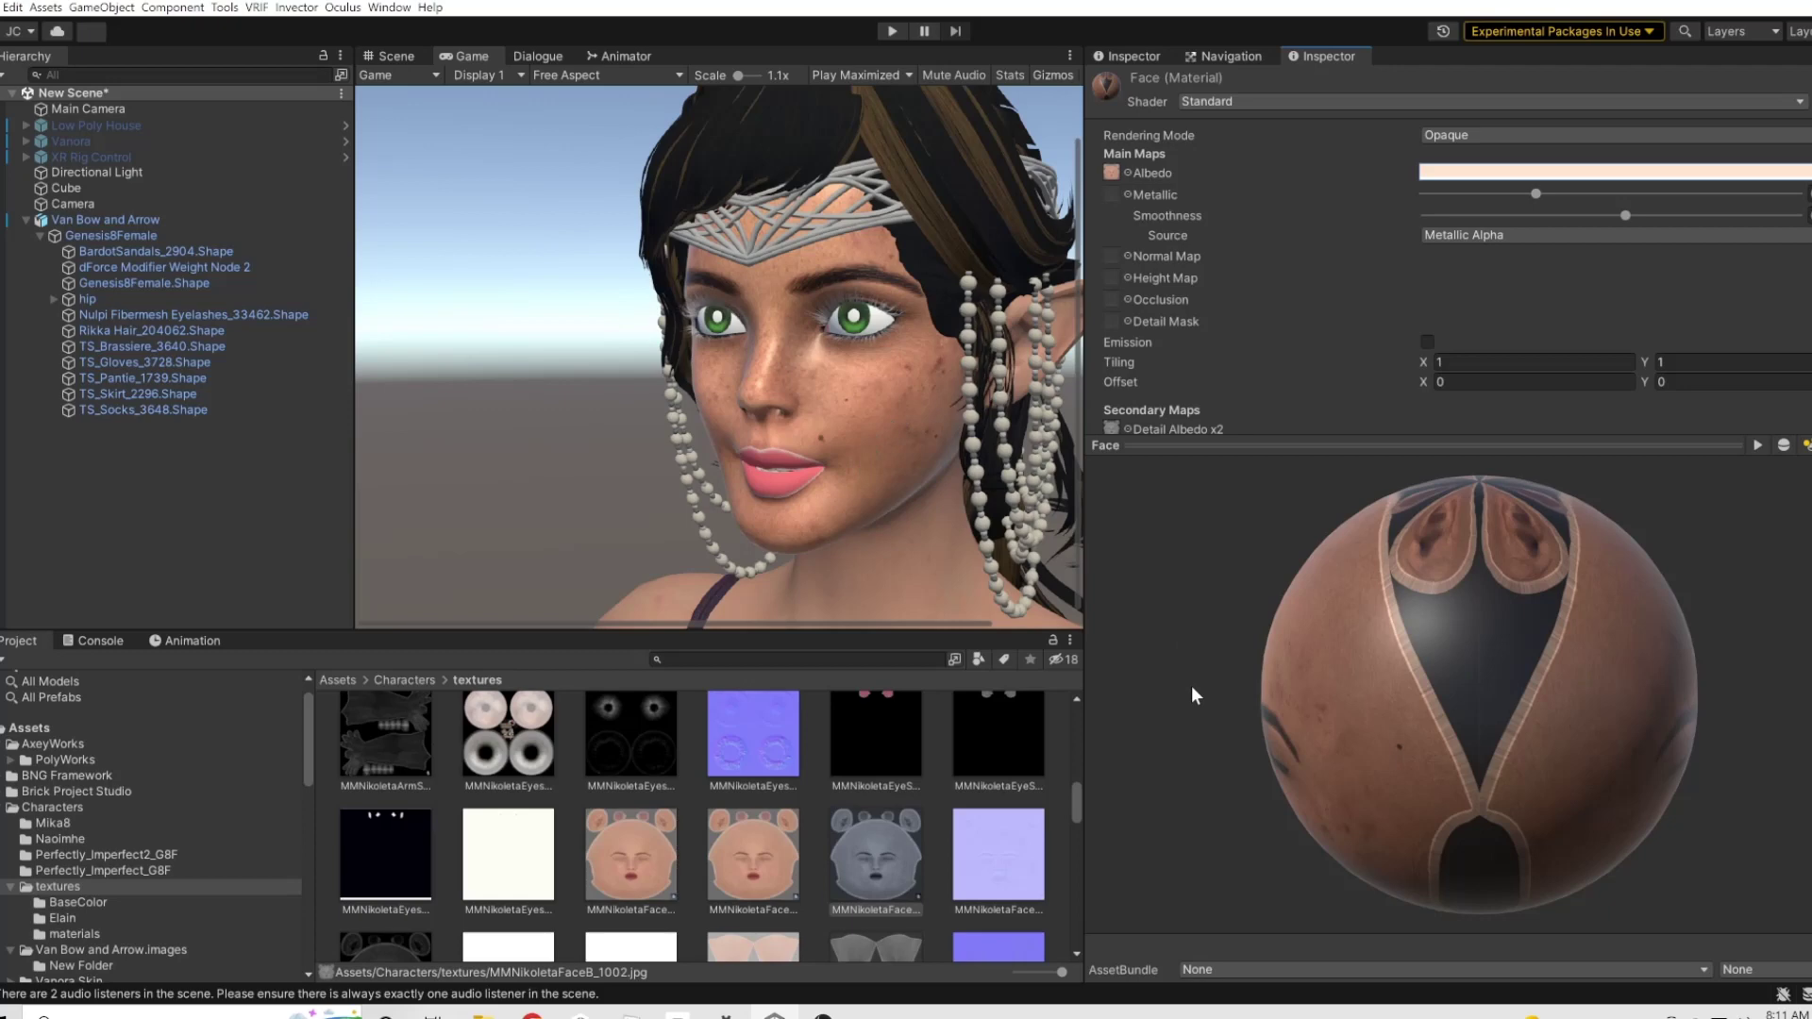
# - Scroll to Secondary Maps and bring the Harper textures File Explorer window forward
pyautogui.scroll(-3, 1238, 396)
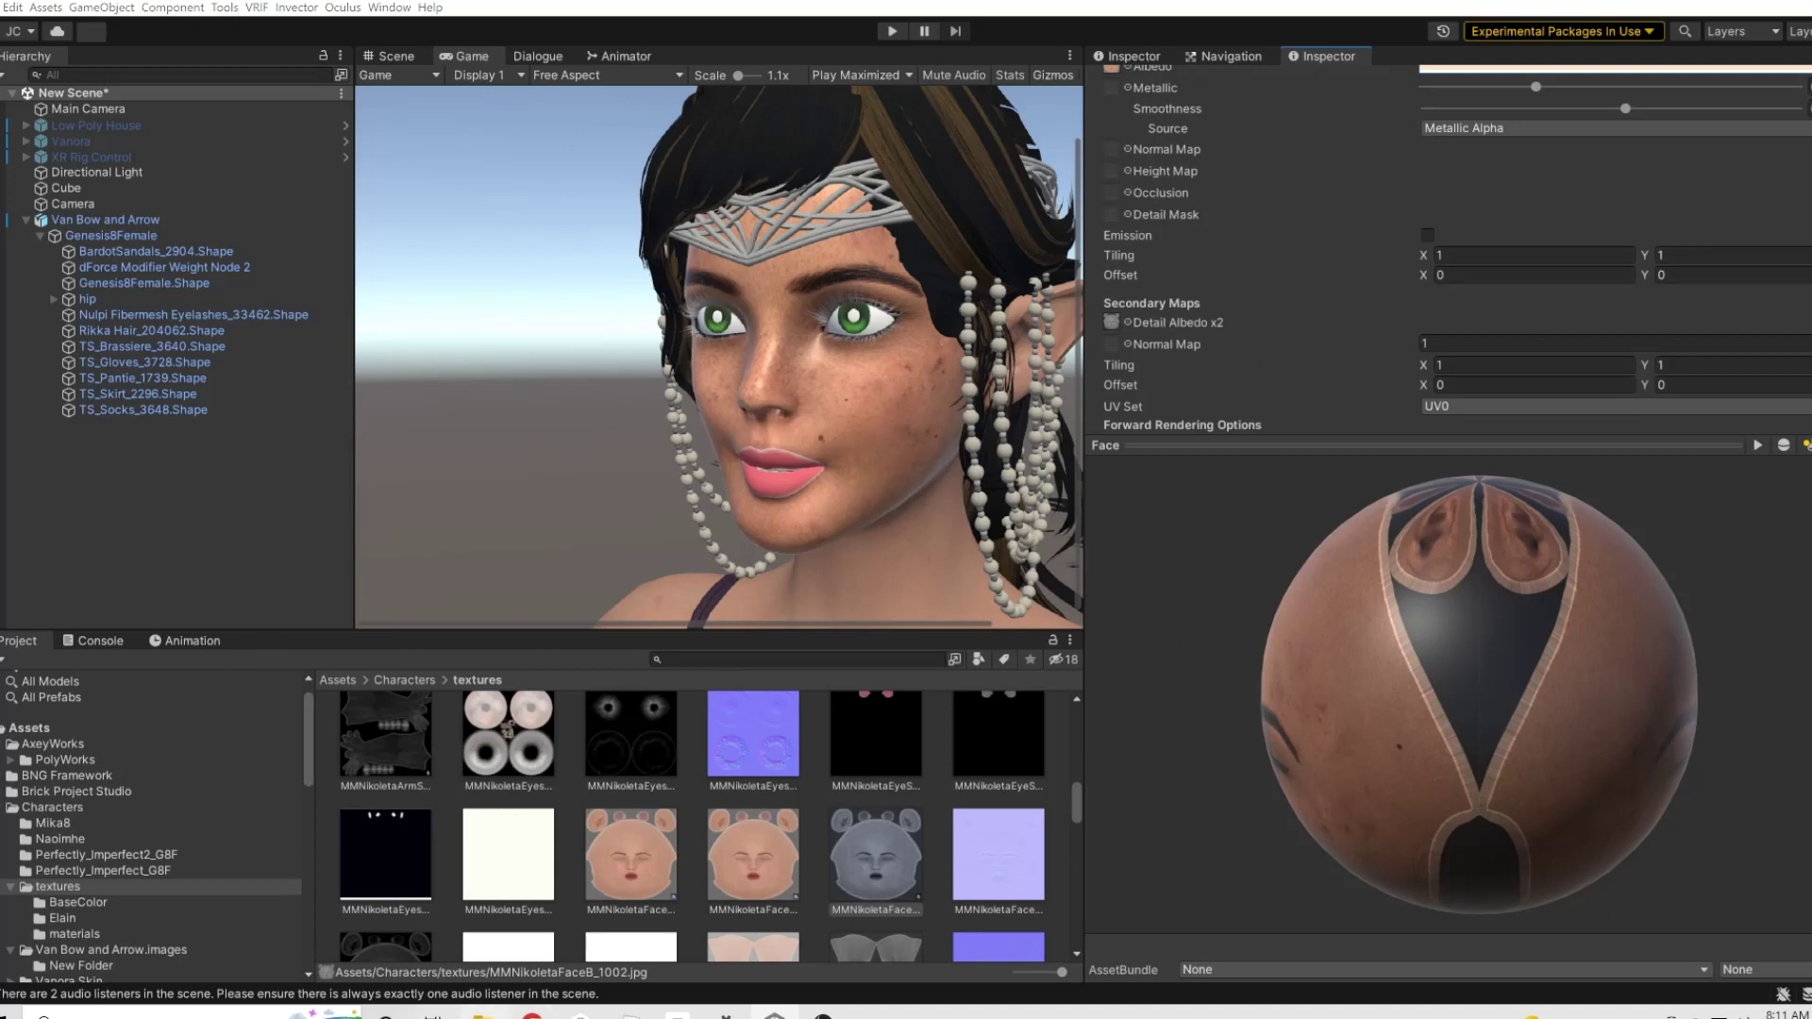
pyautogui.click(482, 1015)
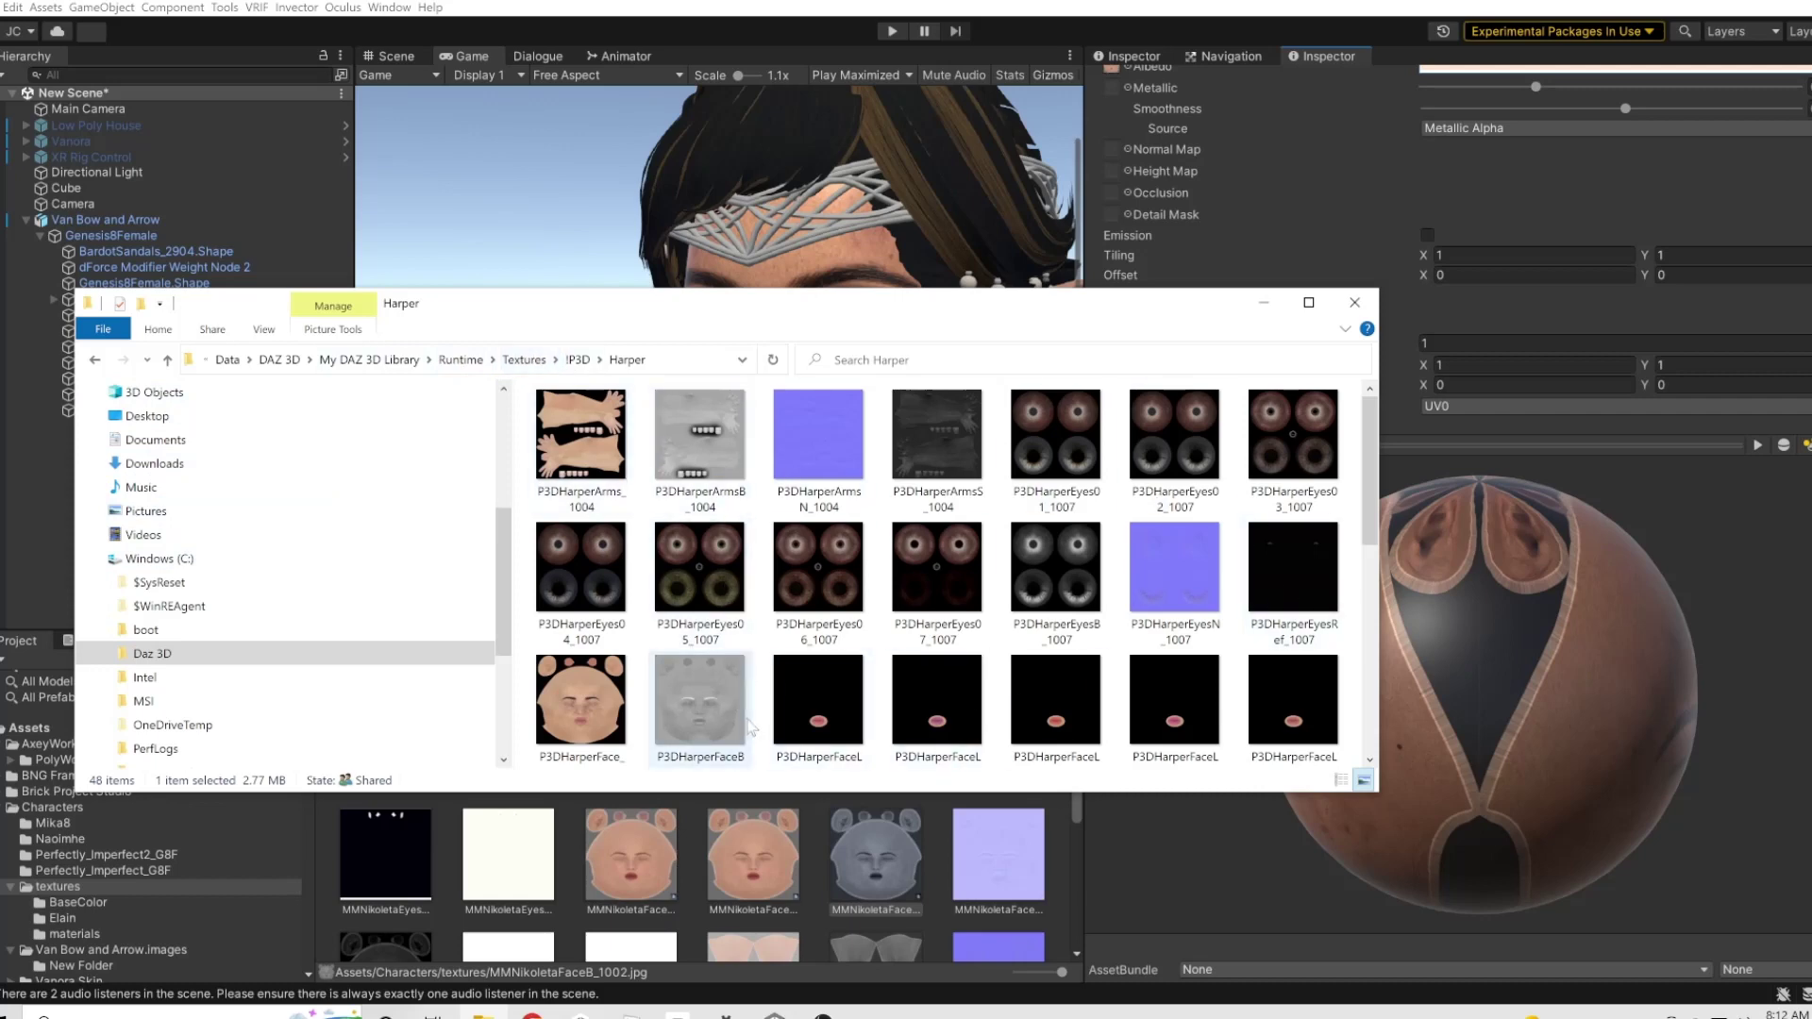
# - Place the Harper folder beside Unity and drag P3DHarperFace_1001 into the Unity project
pyautogui.scroll(-1, 718, 706)
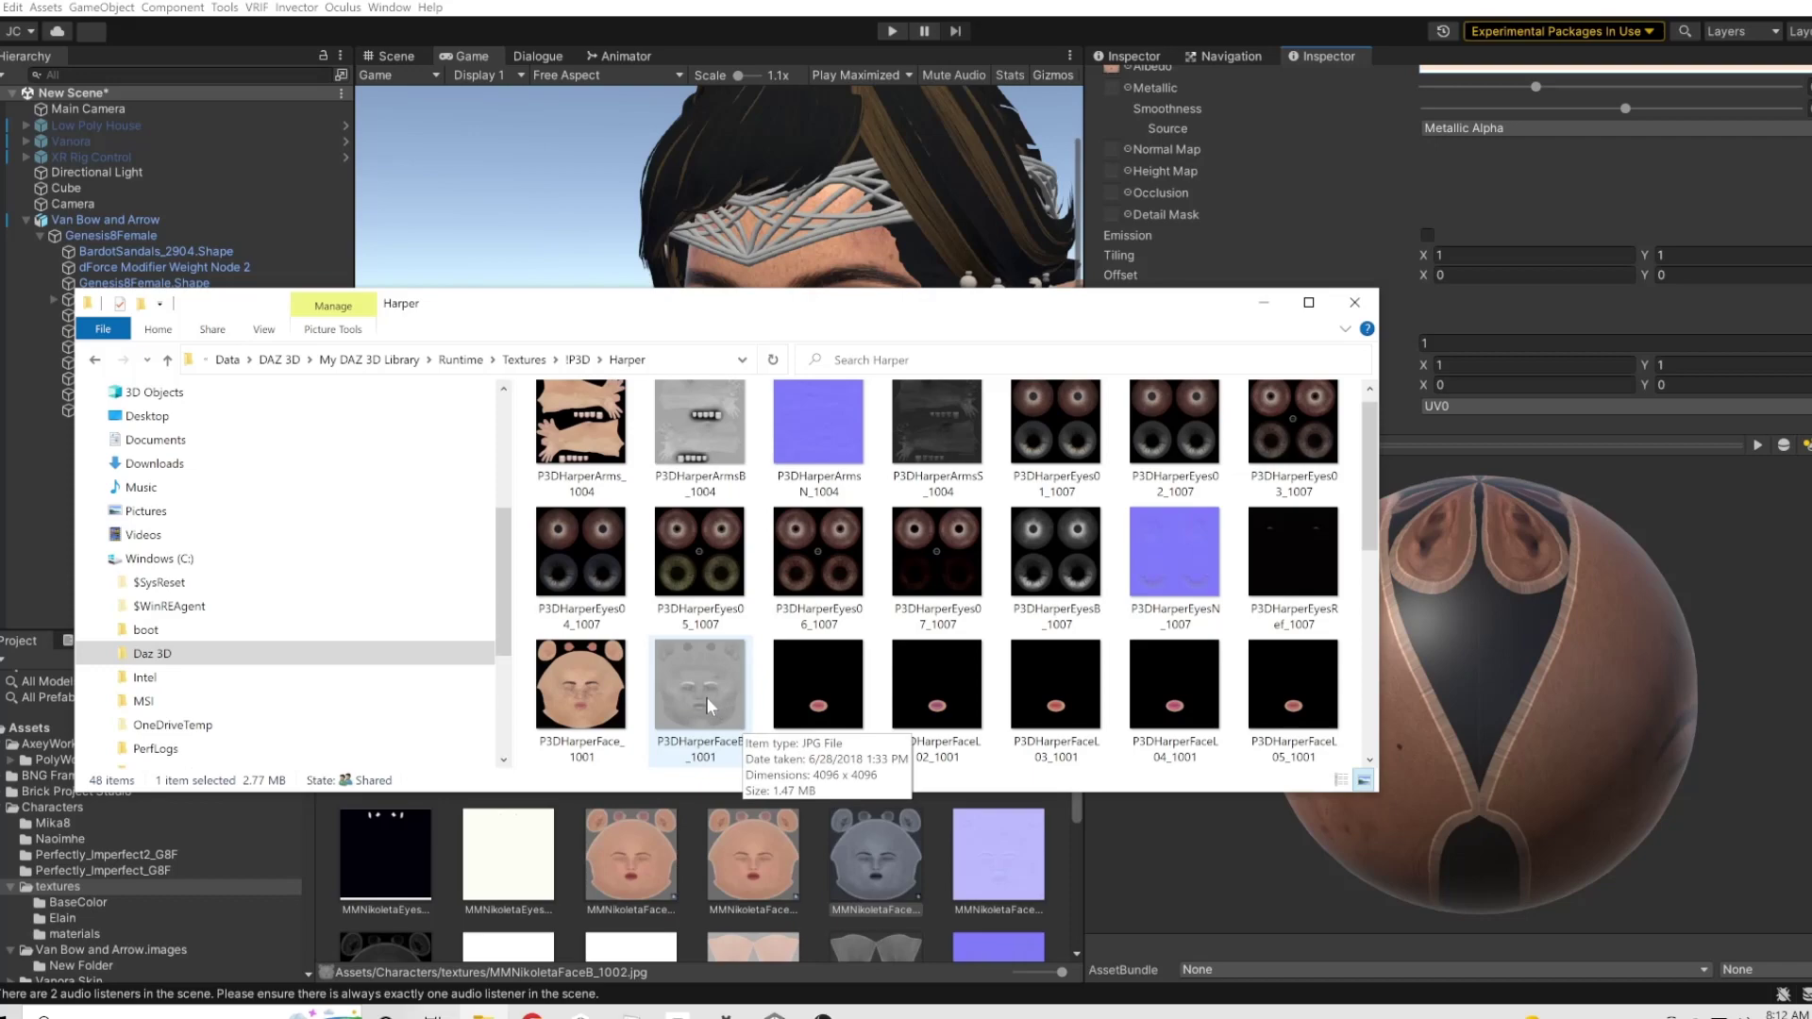
pyautogui.moveTo(717, 321); pyautogui.dragTo(513, 49)
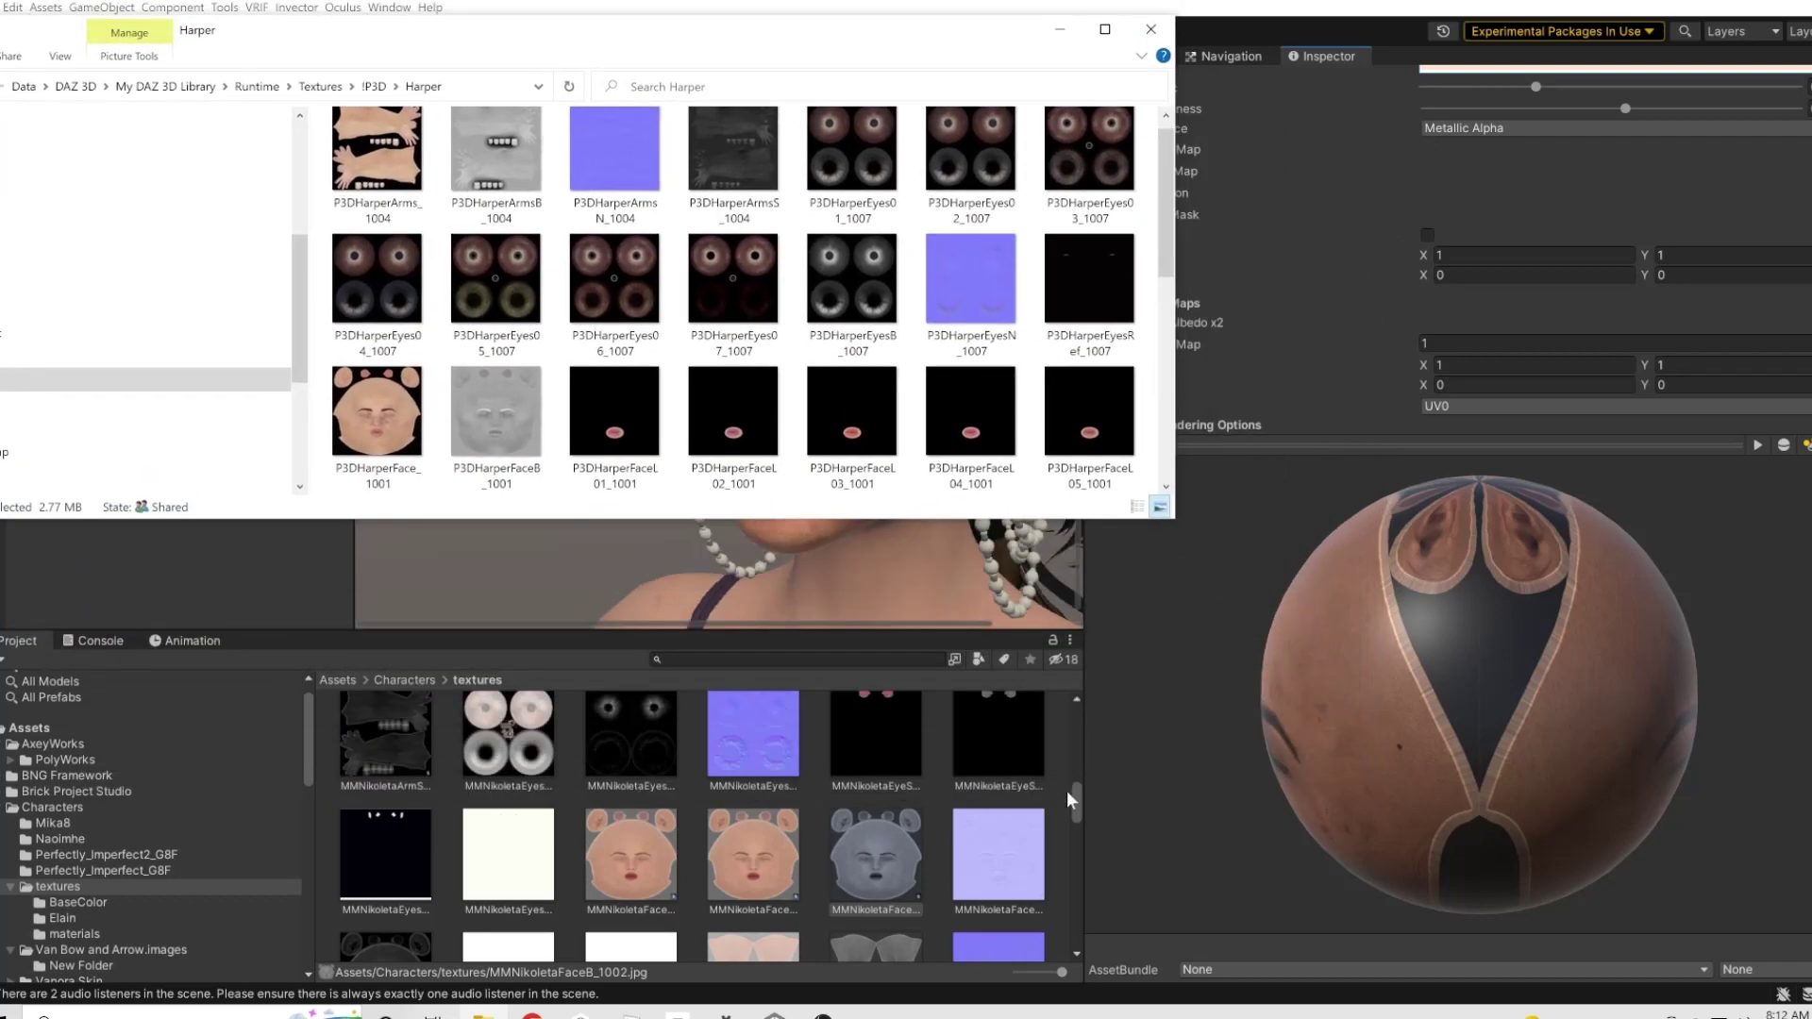
pyautogui.moveTo(1075, 801); pyautogui.dragTo(1052, 948)
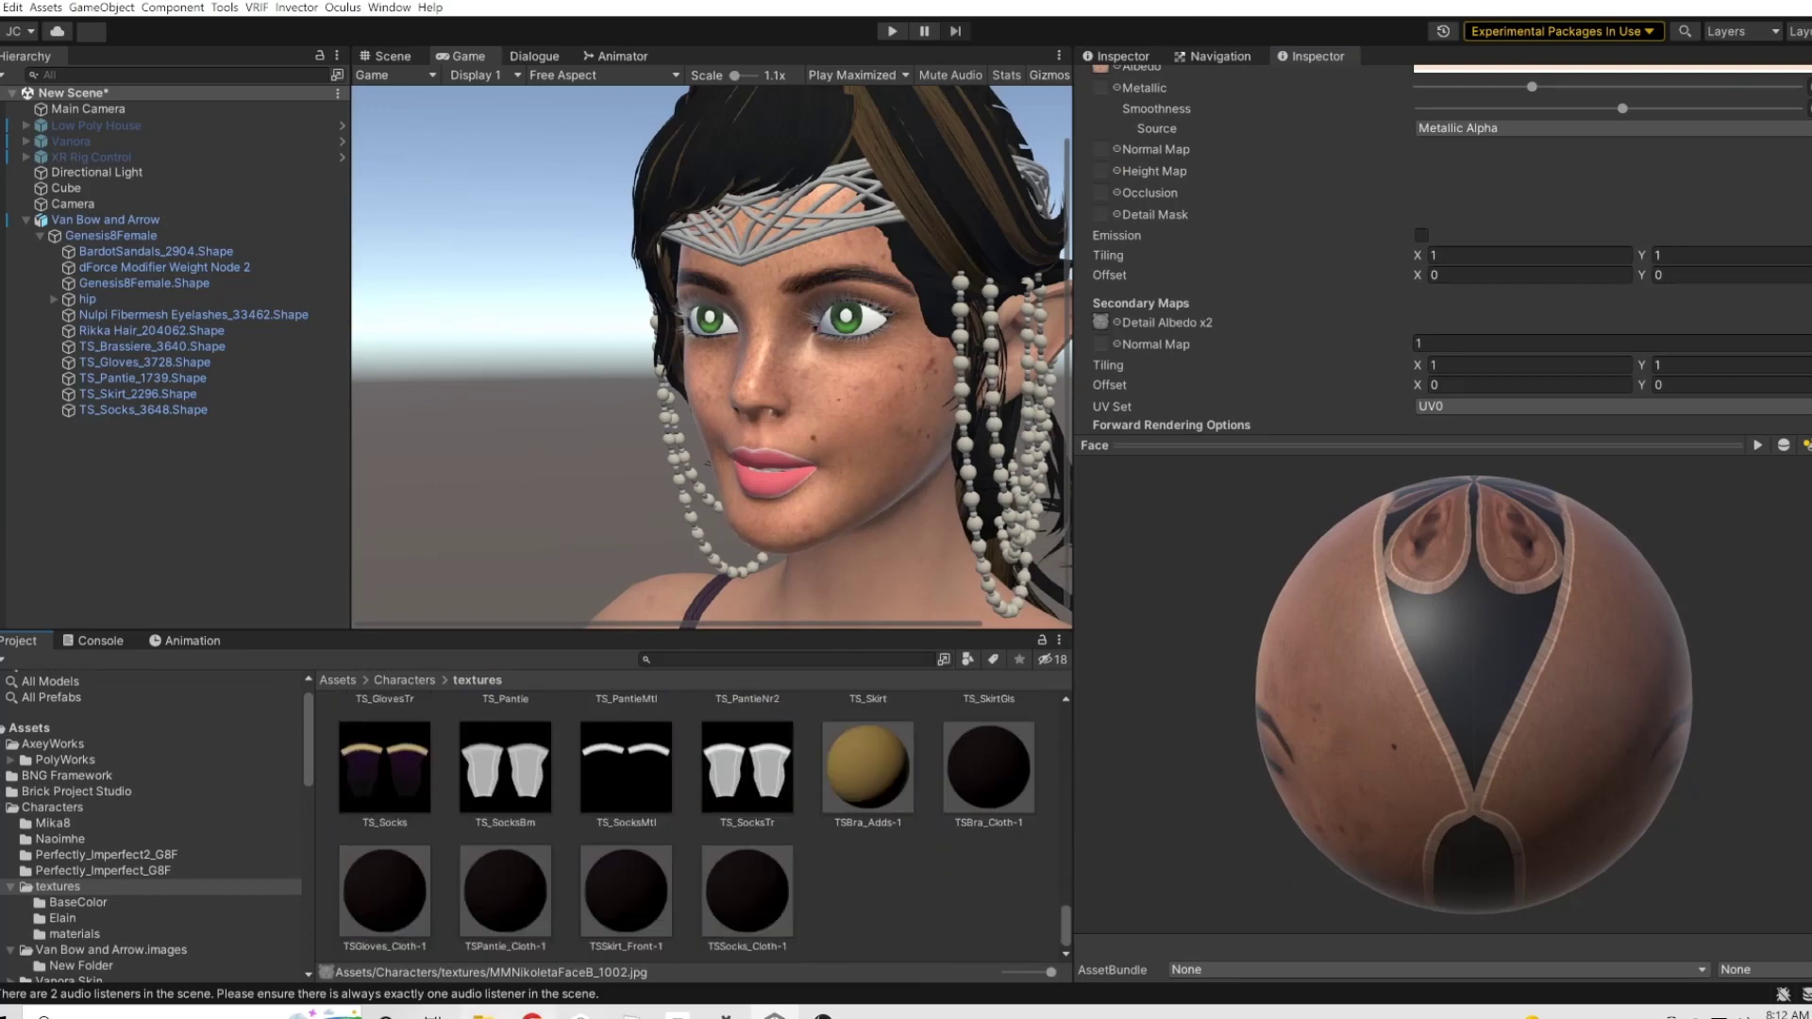
pyautogui.moveTo(484, 1012)
pyautogui.click(477, 972)
pyautogui.moveTo(370, 443); pyautogui.dragTo(971, 915)
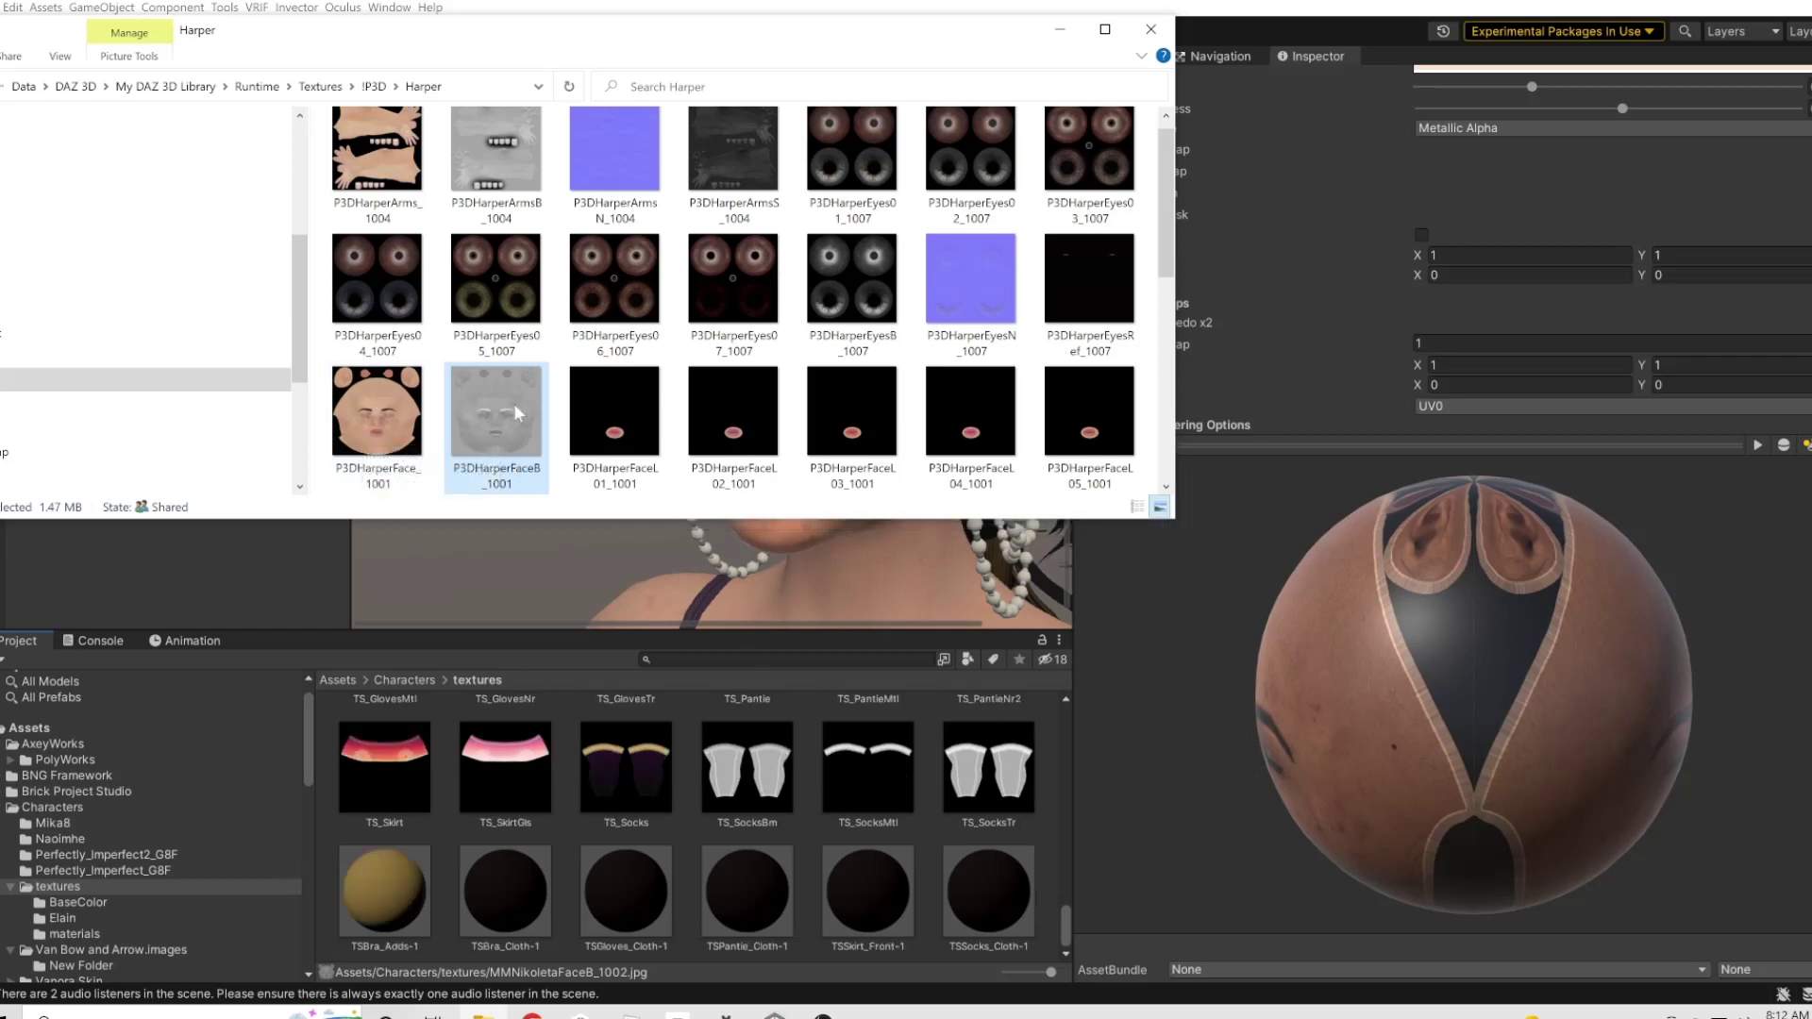
# - Minimize File Explorer and set P3DHarperFace as the Face material's Albedo map
pyautogui.click(1058, 36)
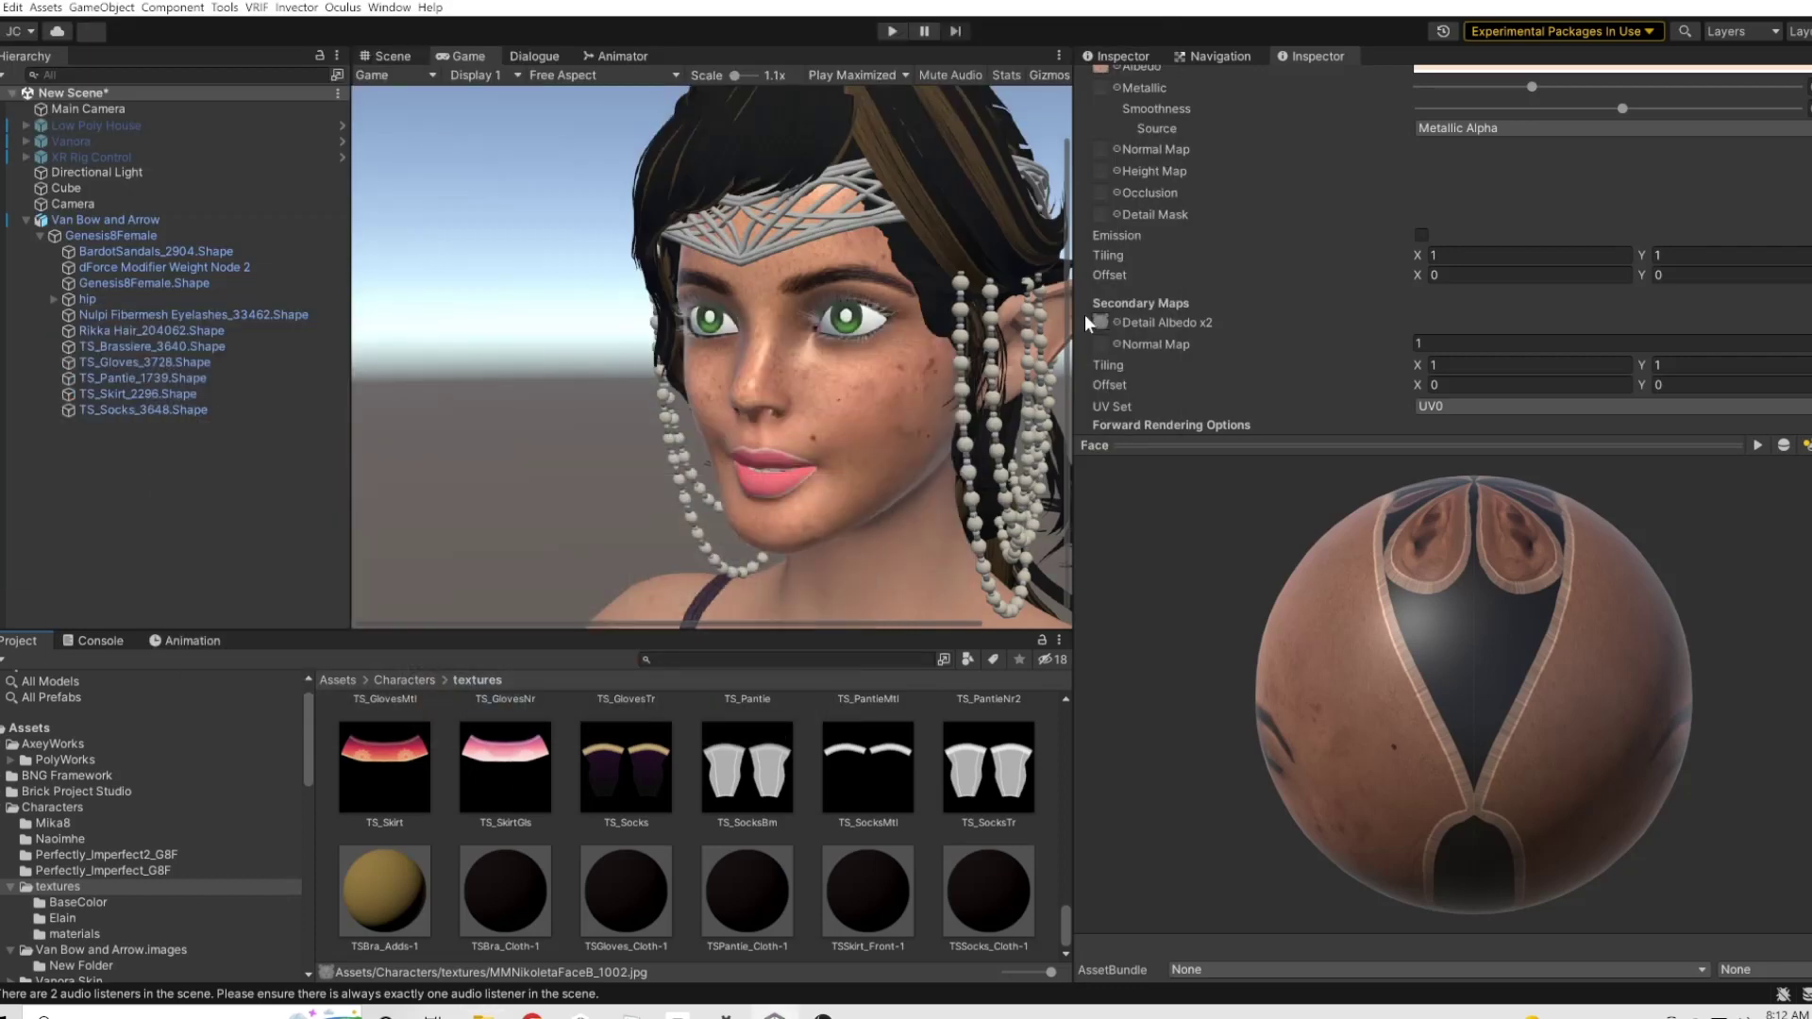
pyautogui.scroll(3, 1221, 230)
pyautogui.scroll(10, 627, 841)
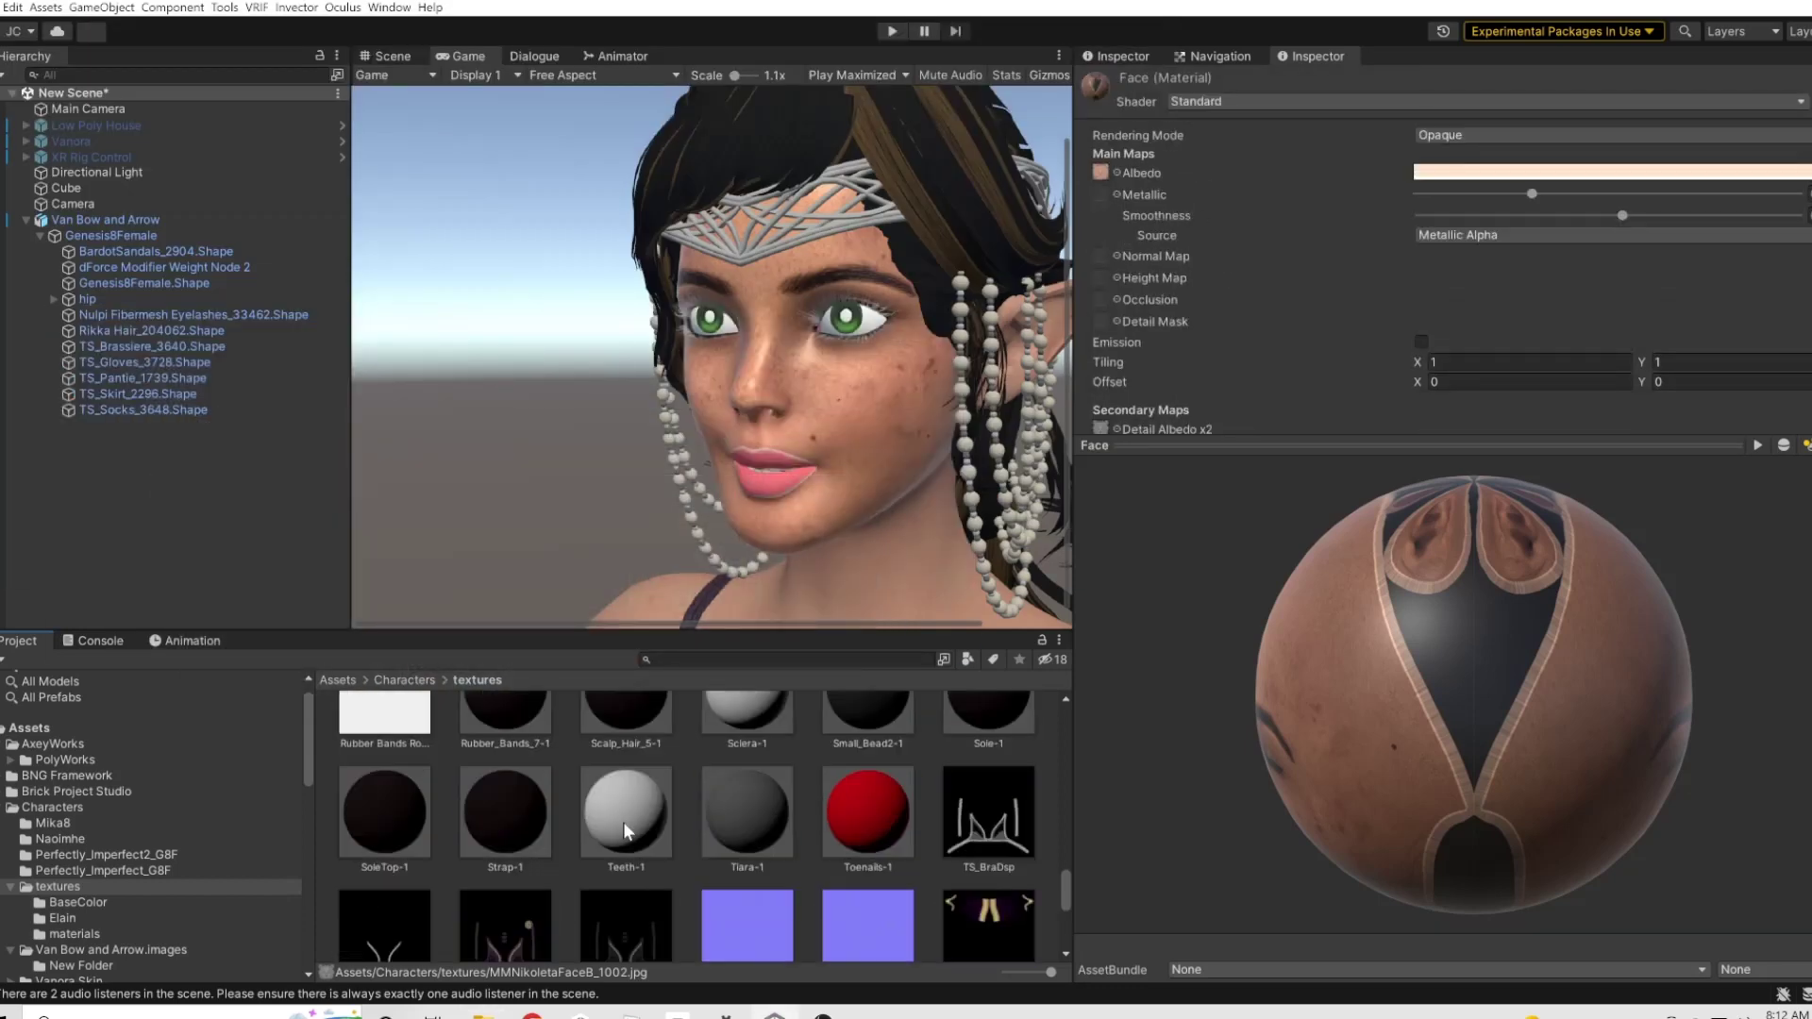
pyautogui.scroll(2, 617, 817)
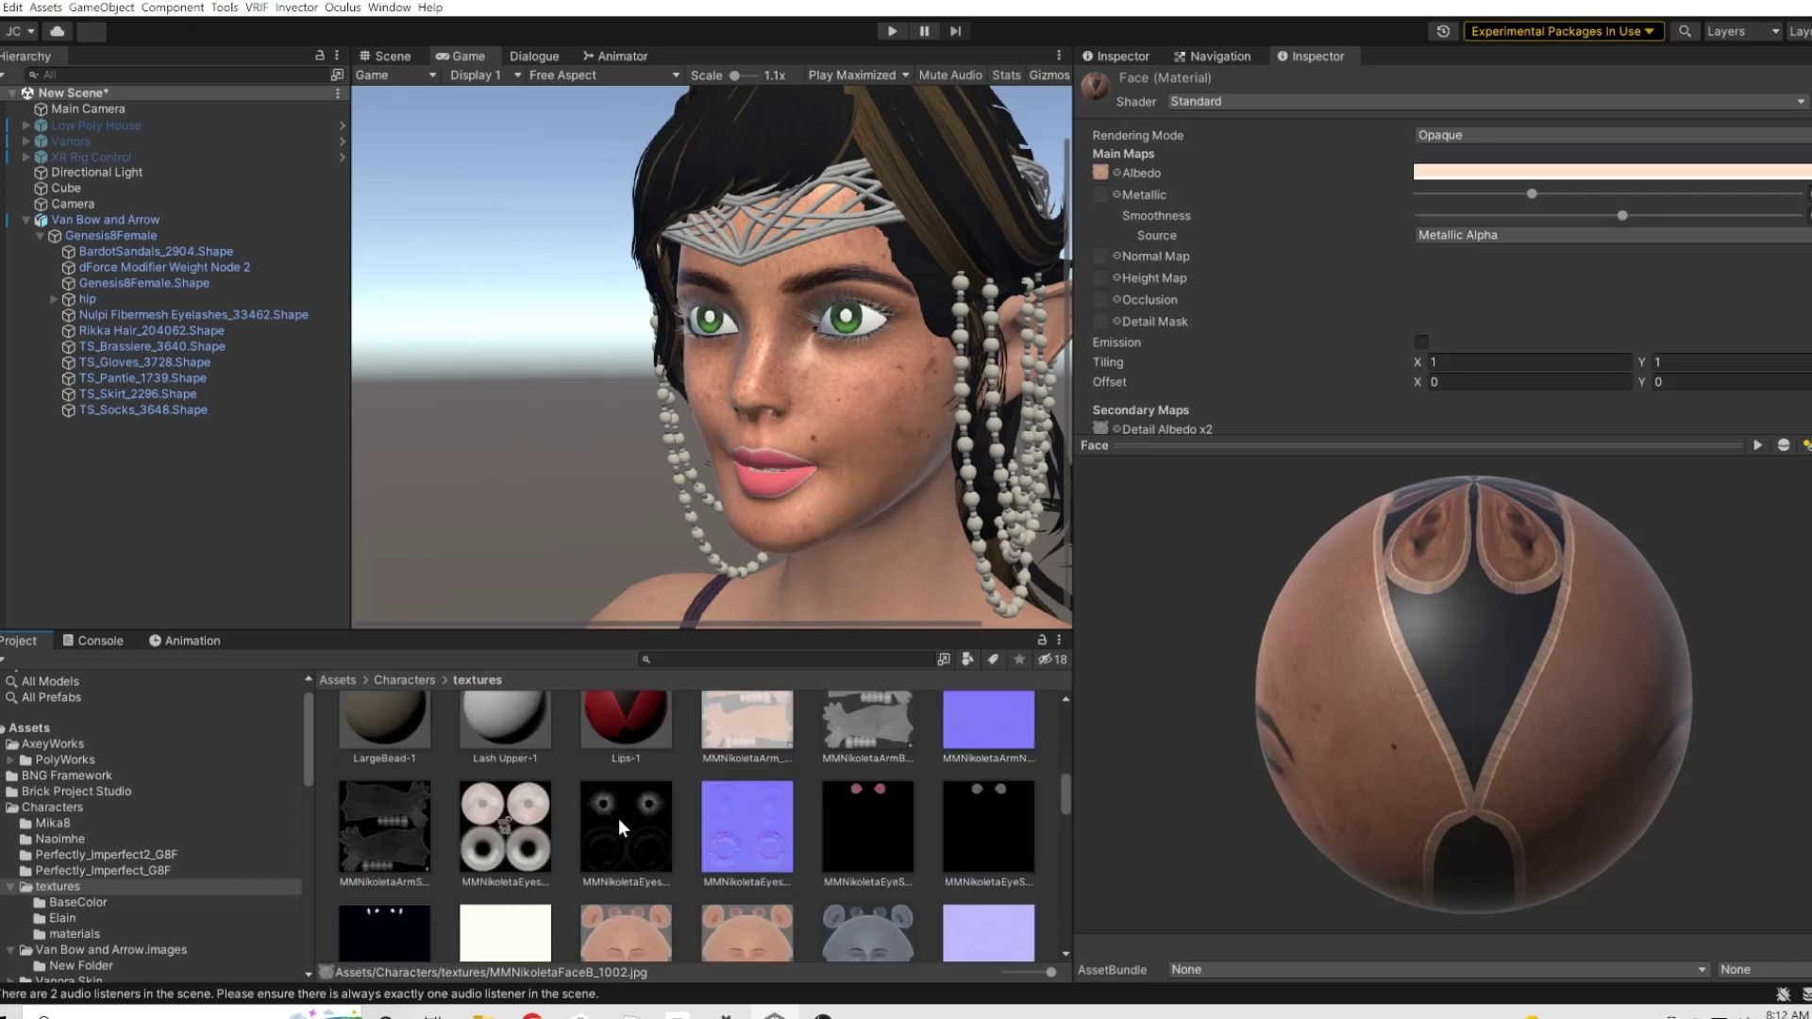
pyautogui.scroll(10, 616, 806)
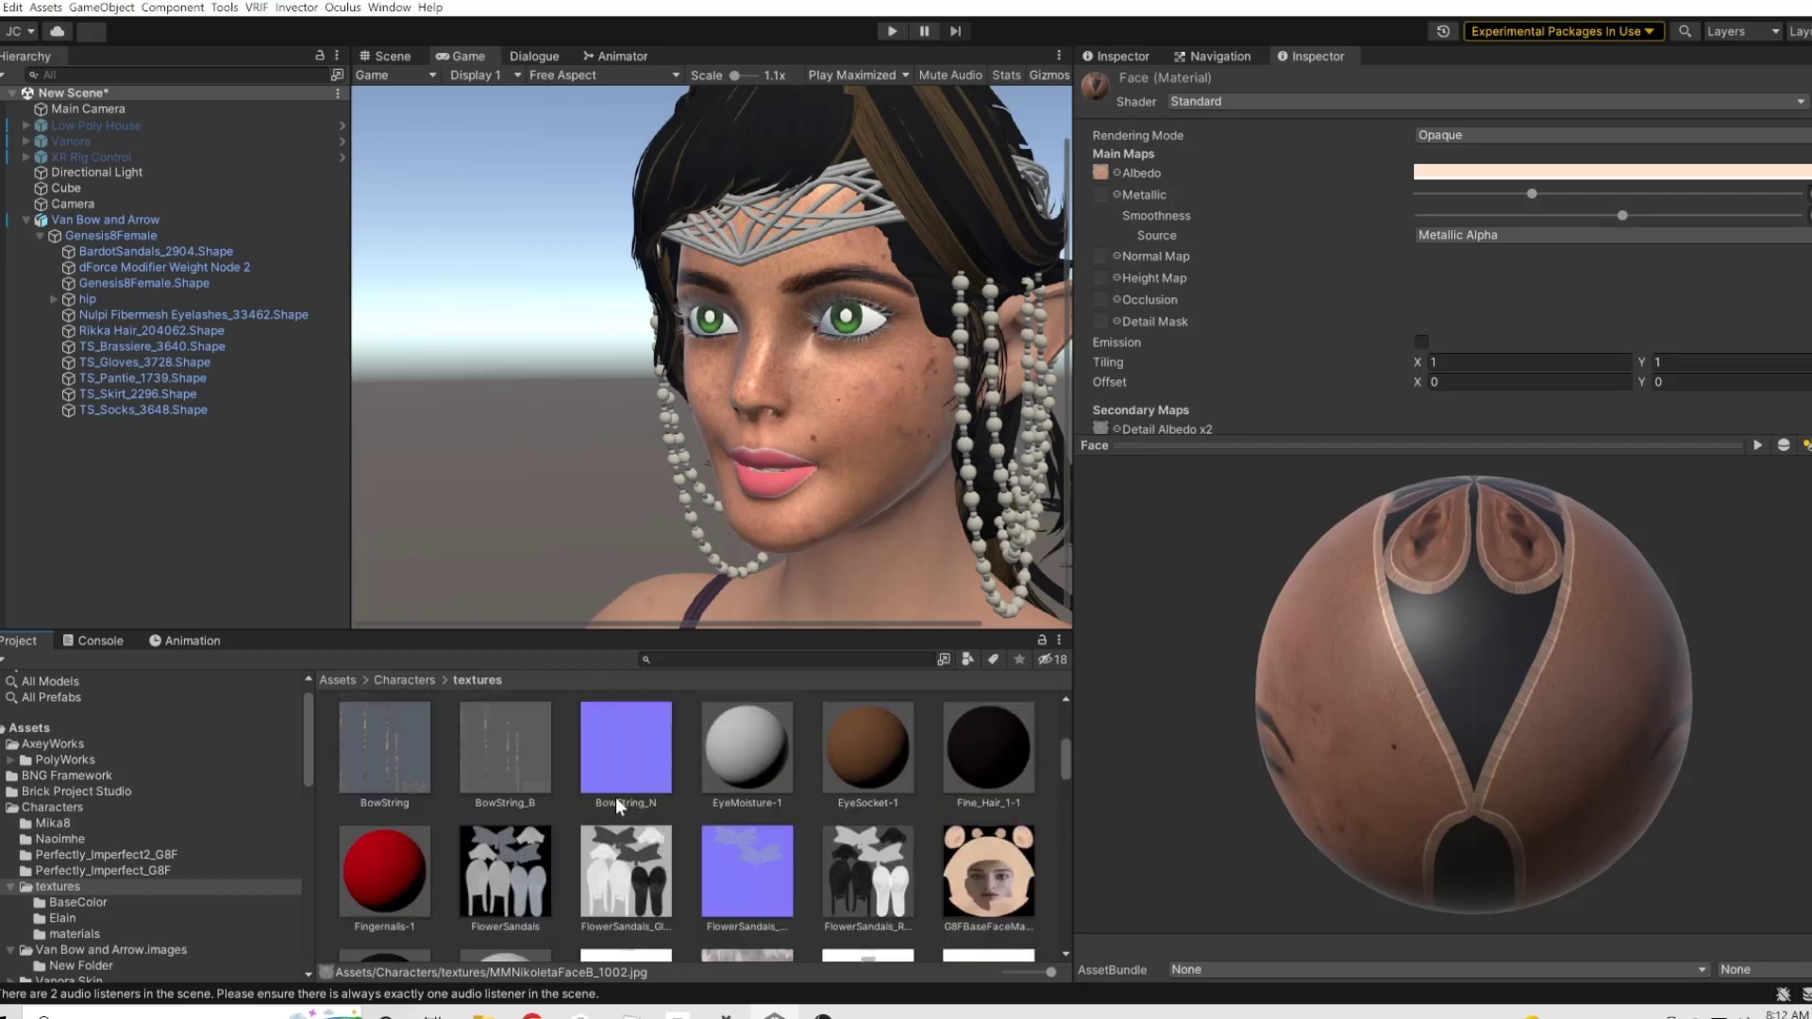
pyautogui.scroll(-6, 613, 793)
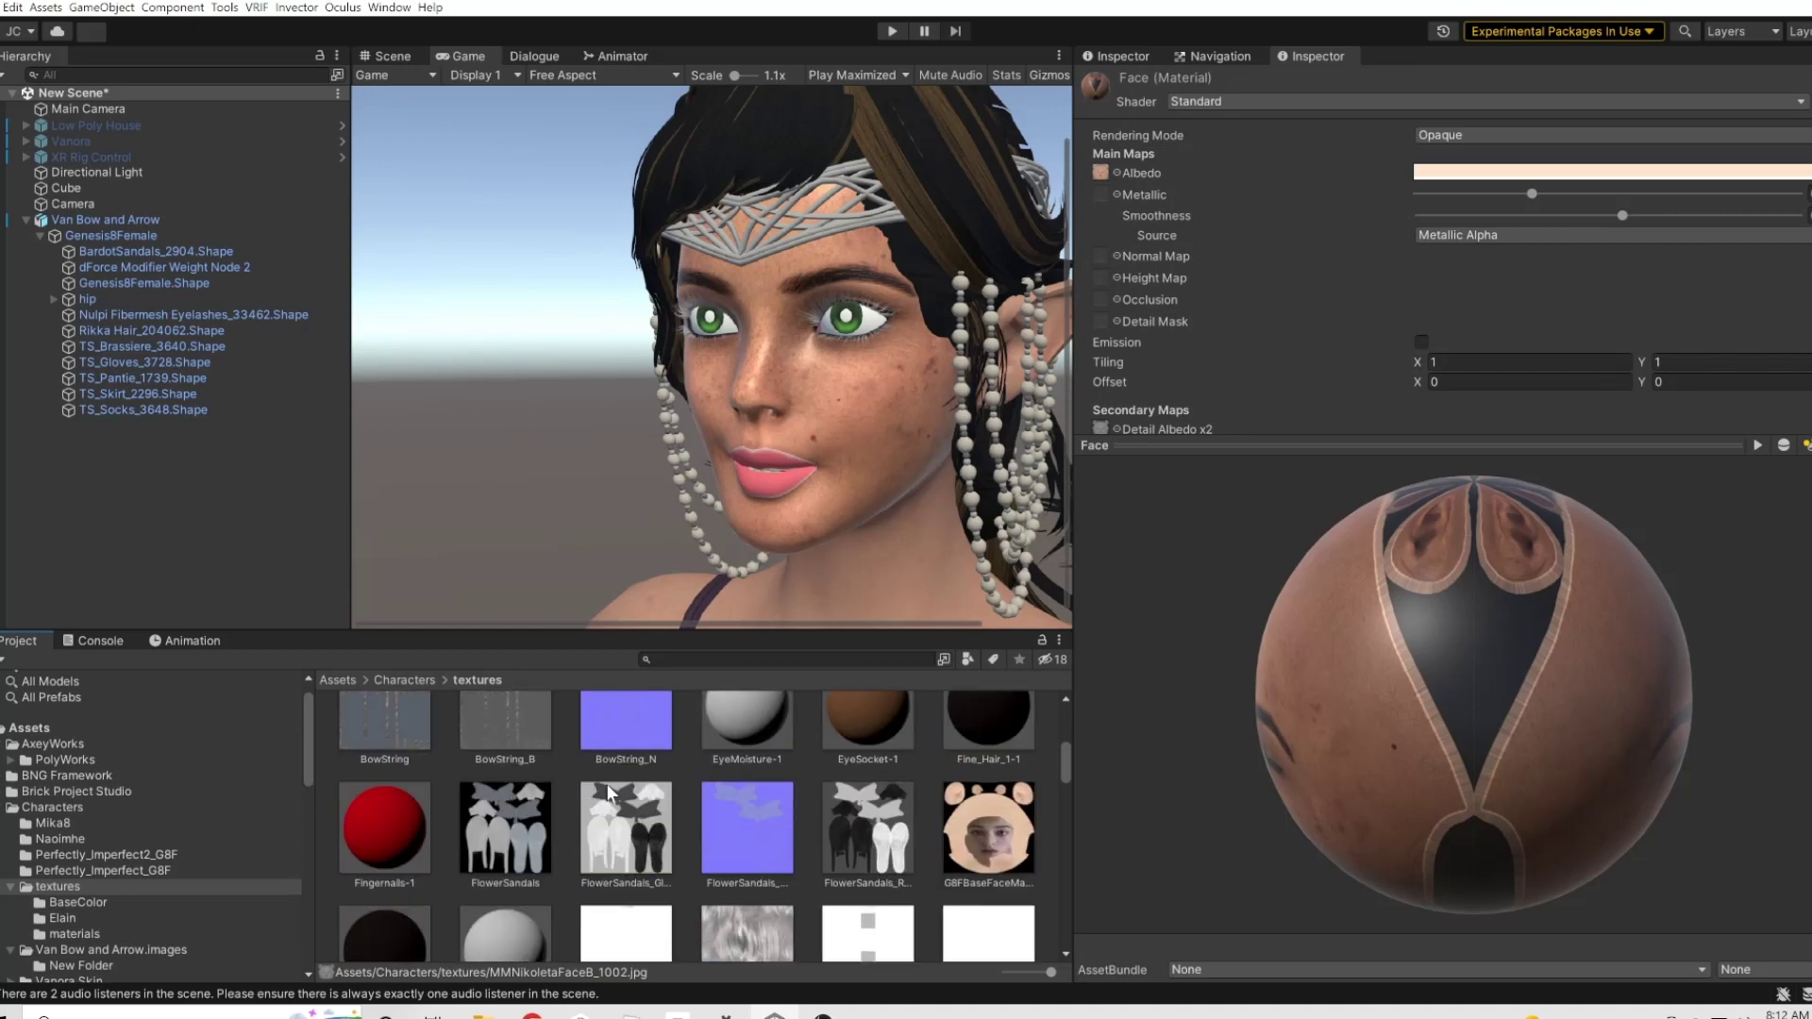
pyautogui.scroll(-5, 853, 845)
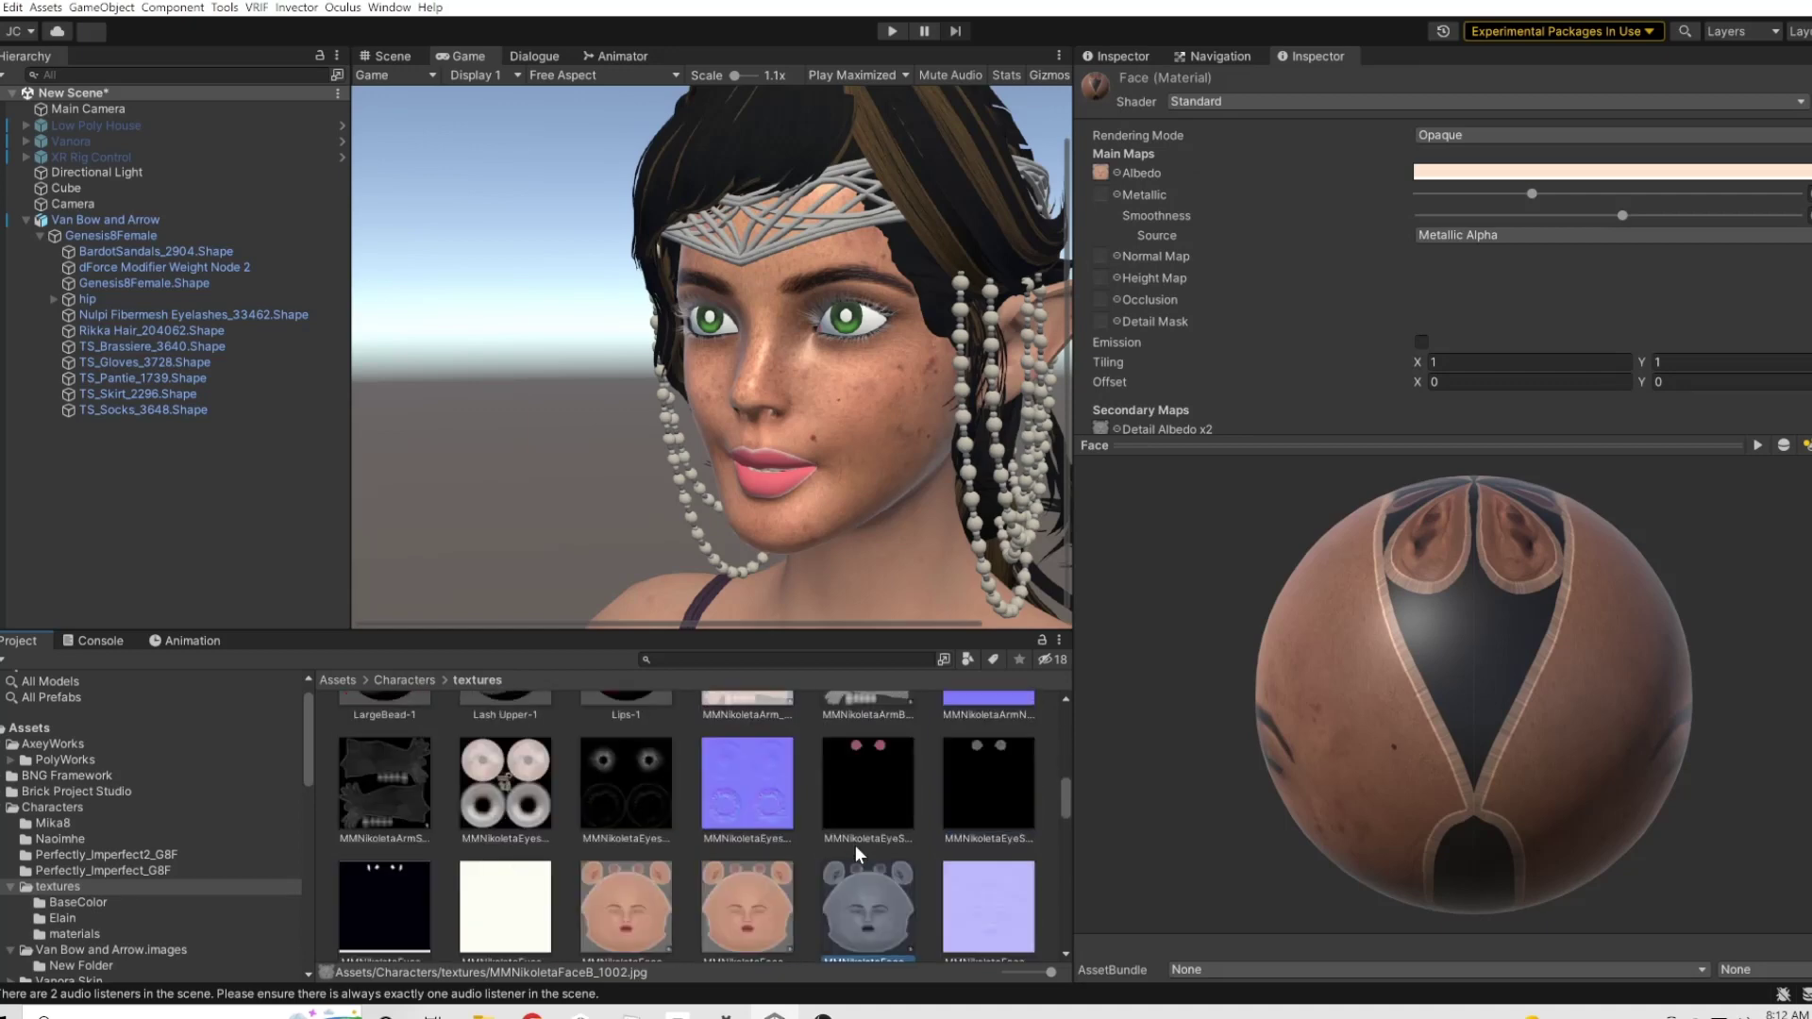
pyautogui.scroll(-4, 783, 838)
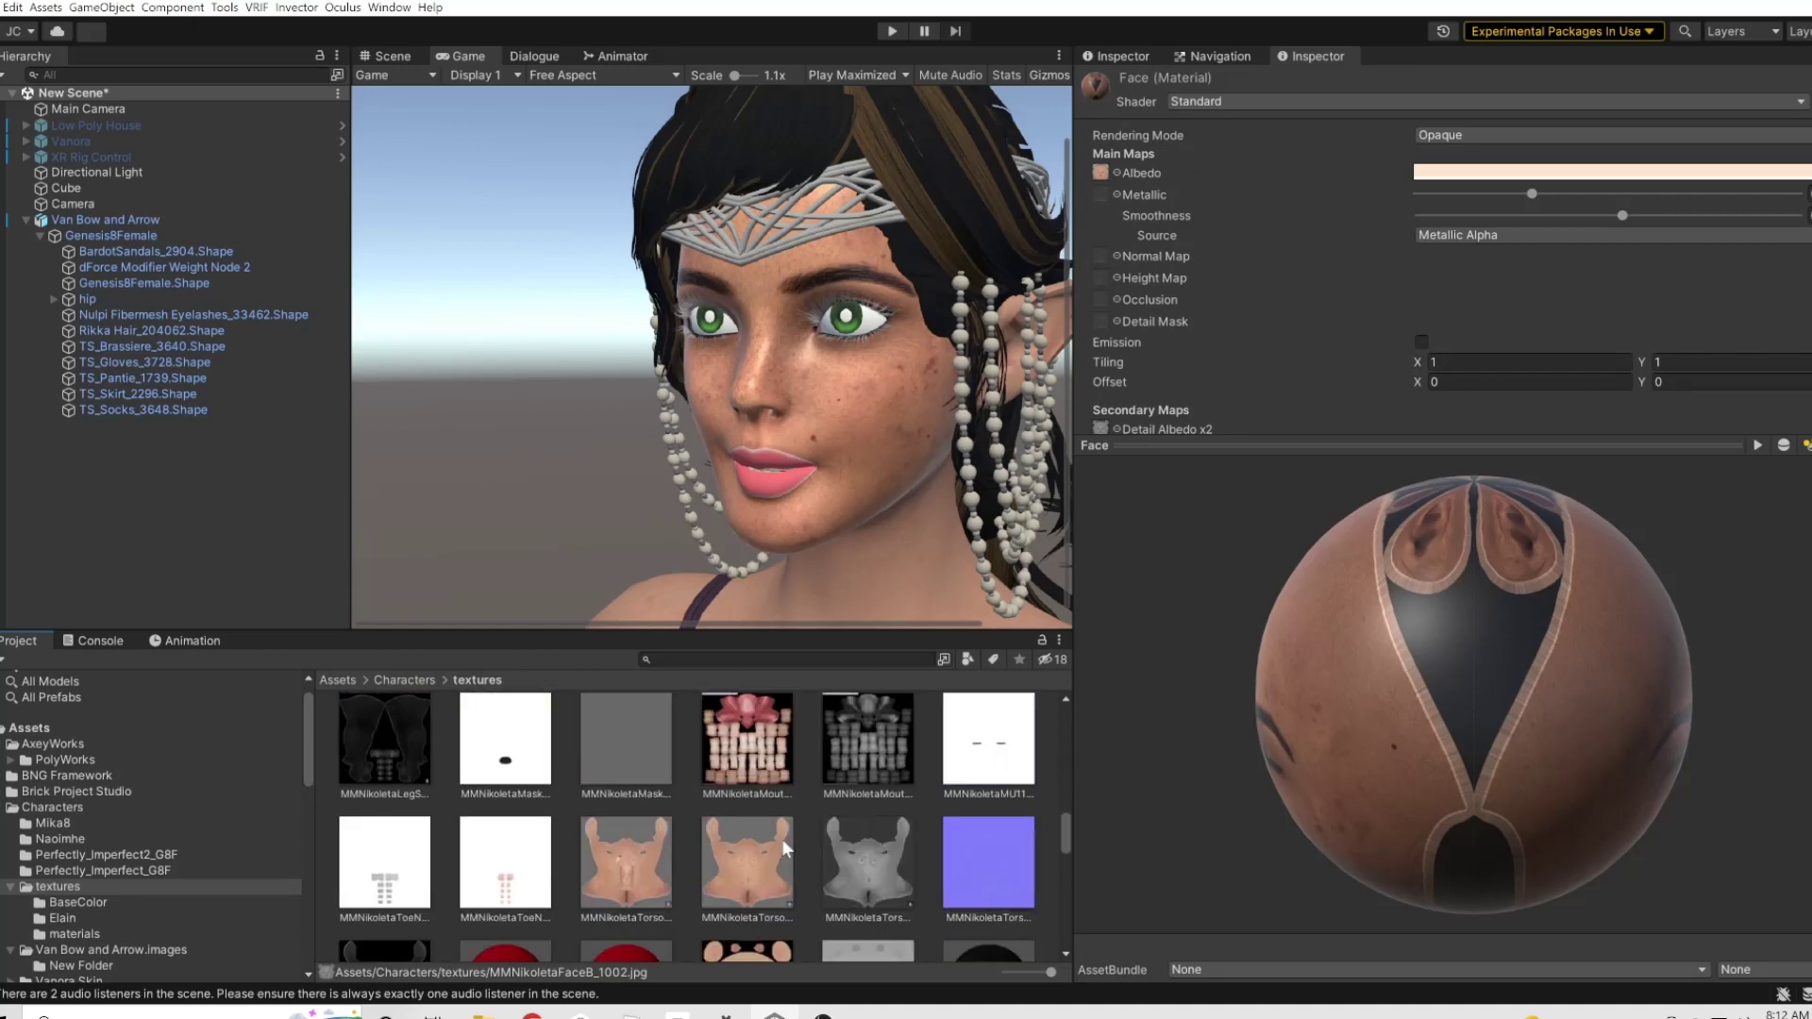
pyautogui.moveTo(758, 819); pyautogui.dragTo(1106, 175)
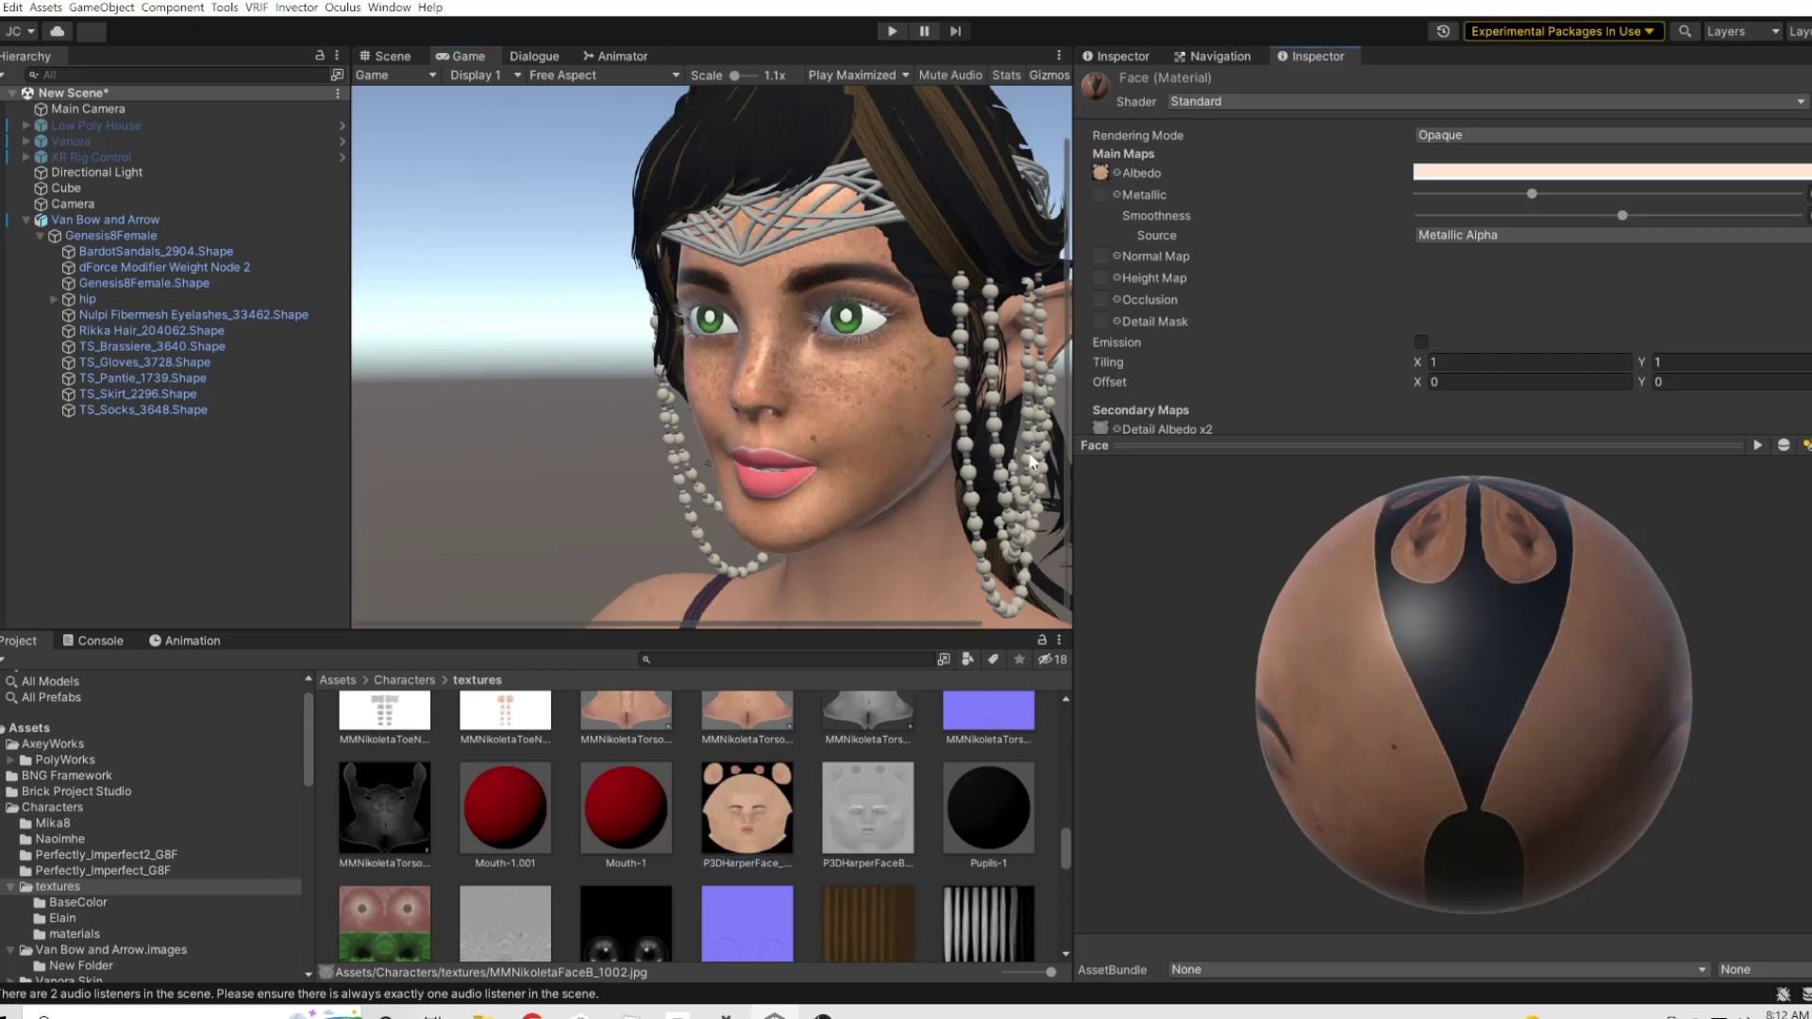
# - Set P3DHarperFace as Detail Albedo x2 after briefly trying P3DHarperFaceB
pyautogui.scroll(-3, 1210, 334)
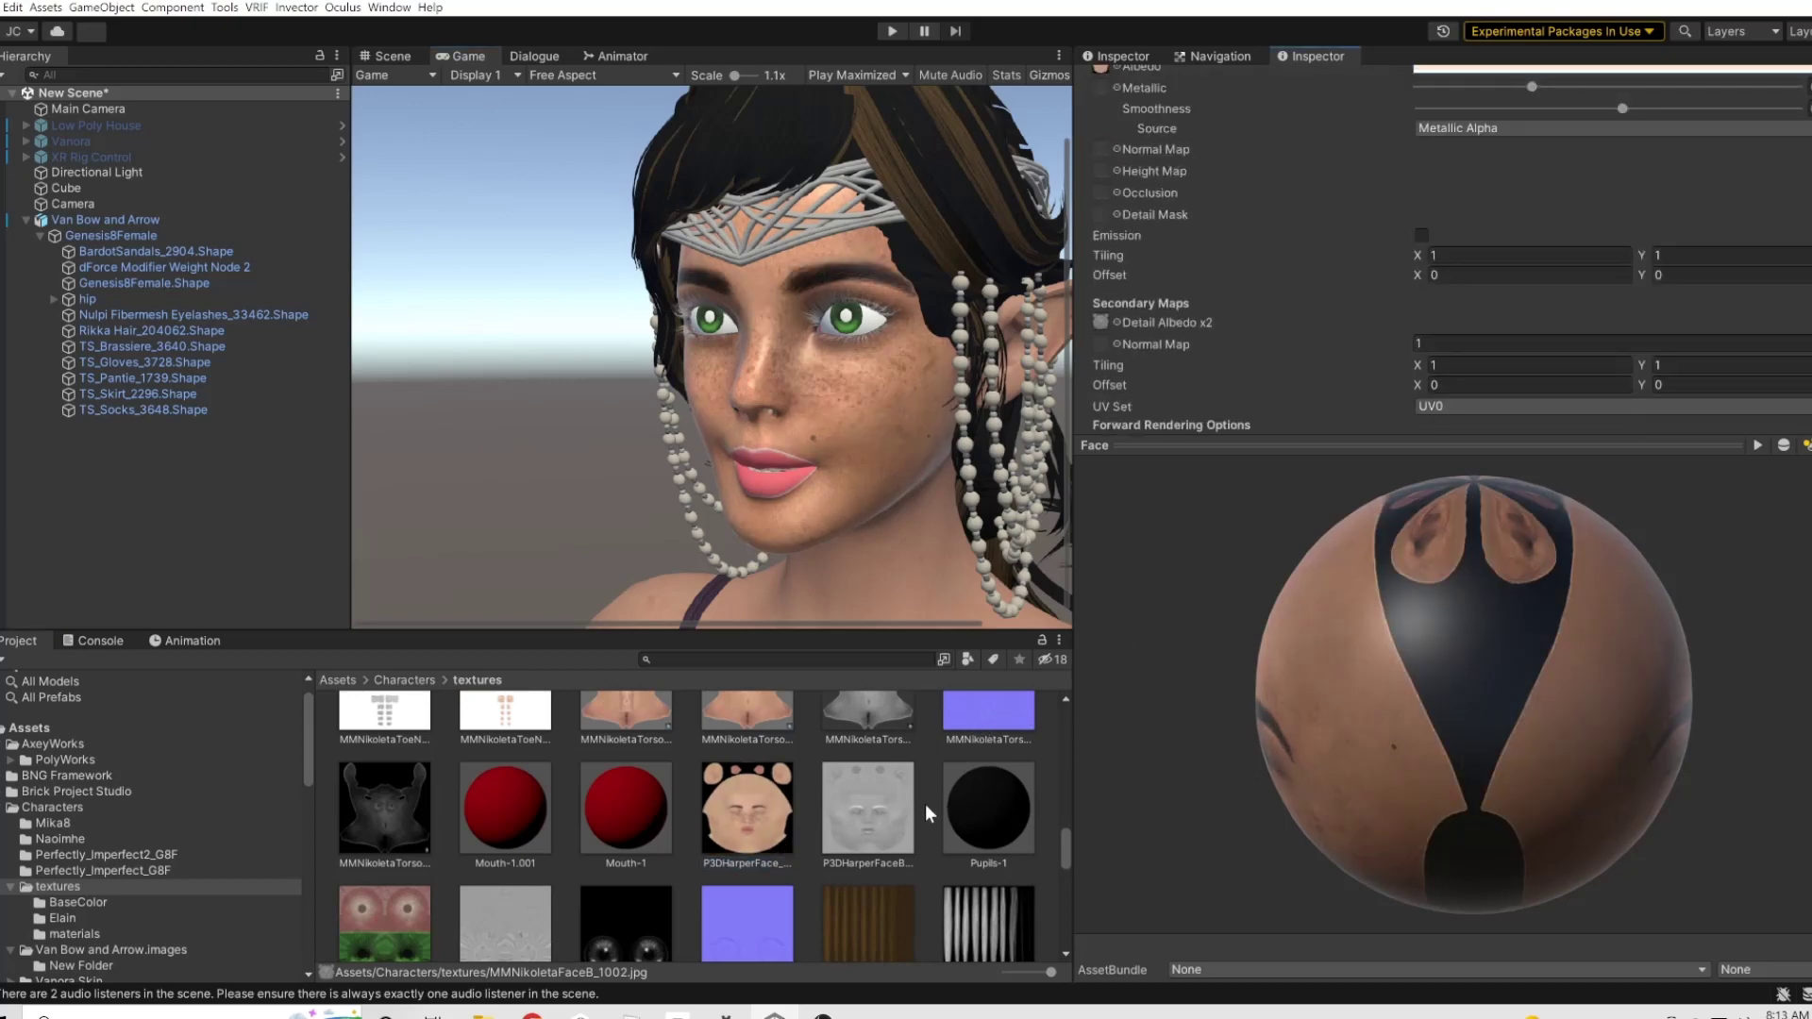
pyautogui.moveTo(882, 821); pyautogui.dragTo(1096, 324)
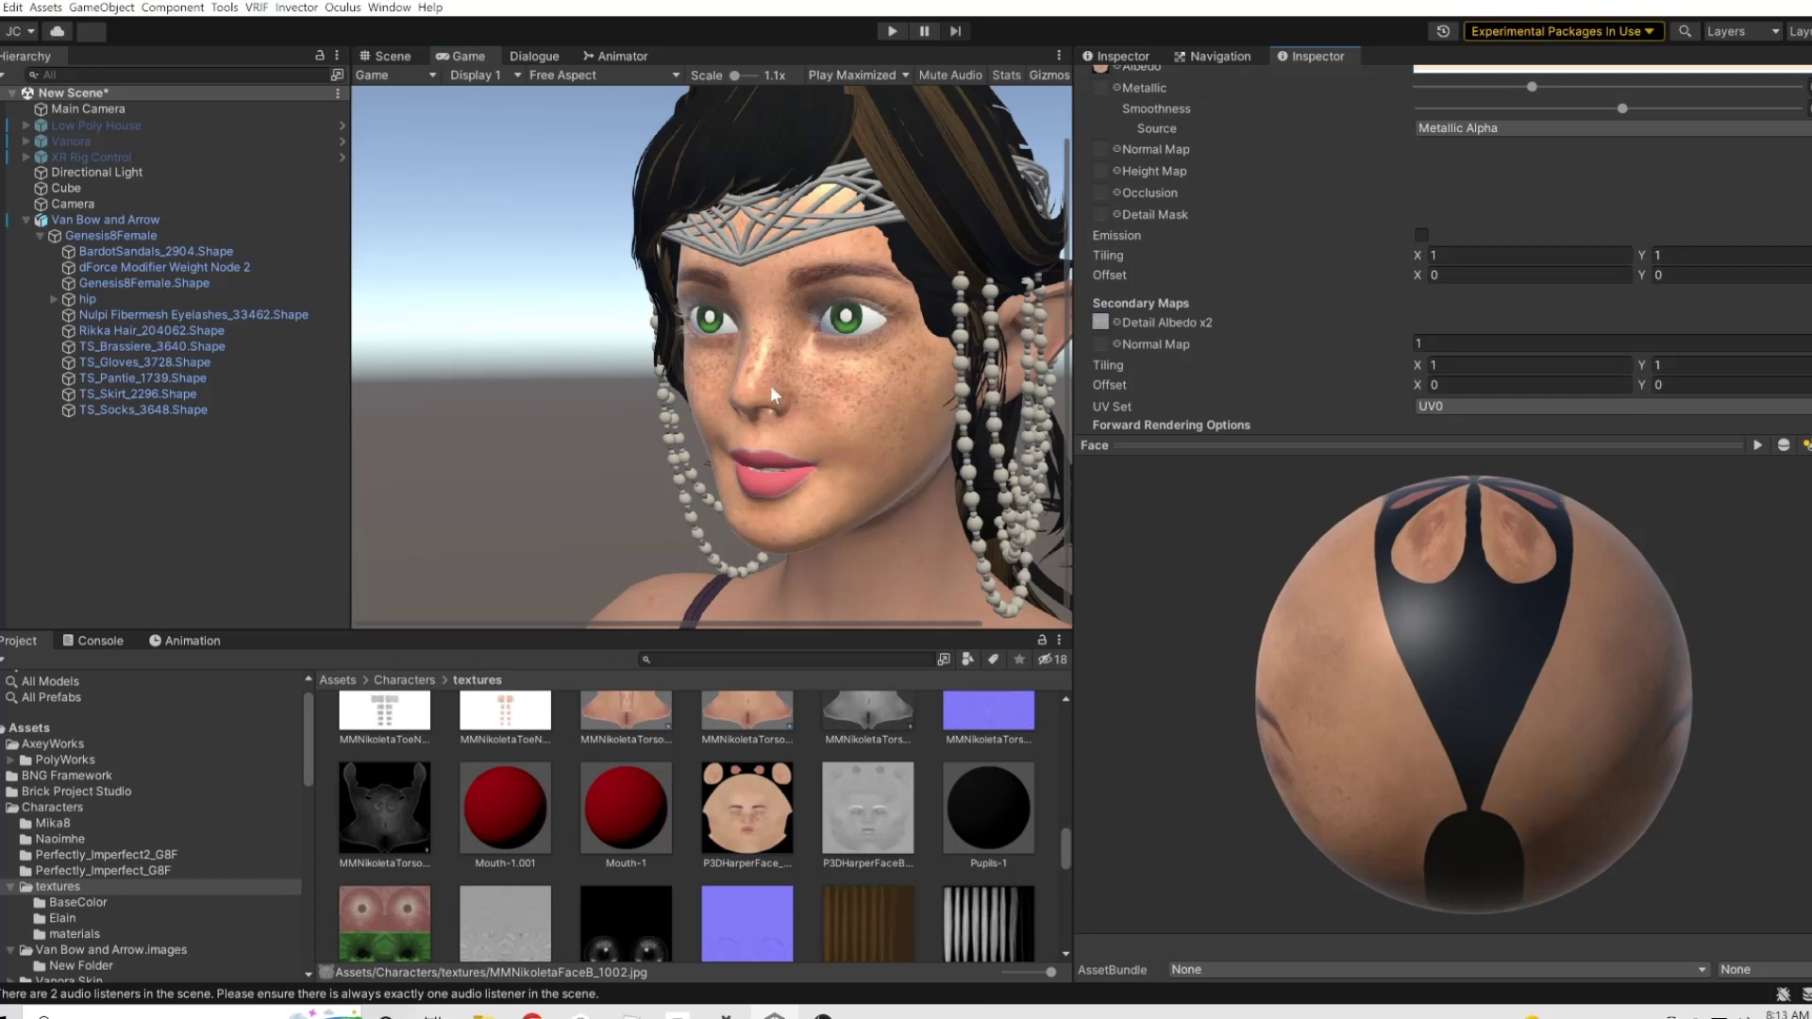
pyautogui.moveTo(769, 828); pyautogui.dragTo(1104, 326)
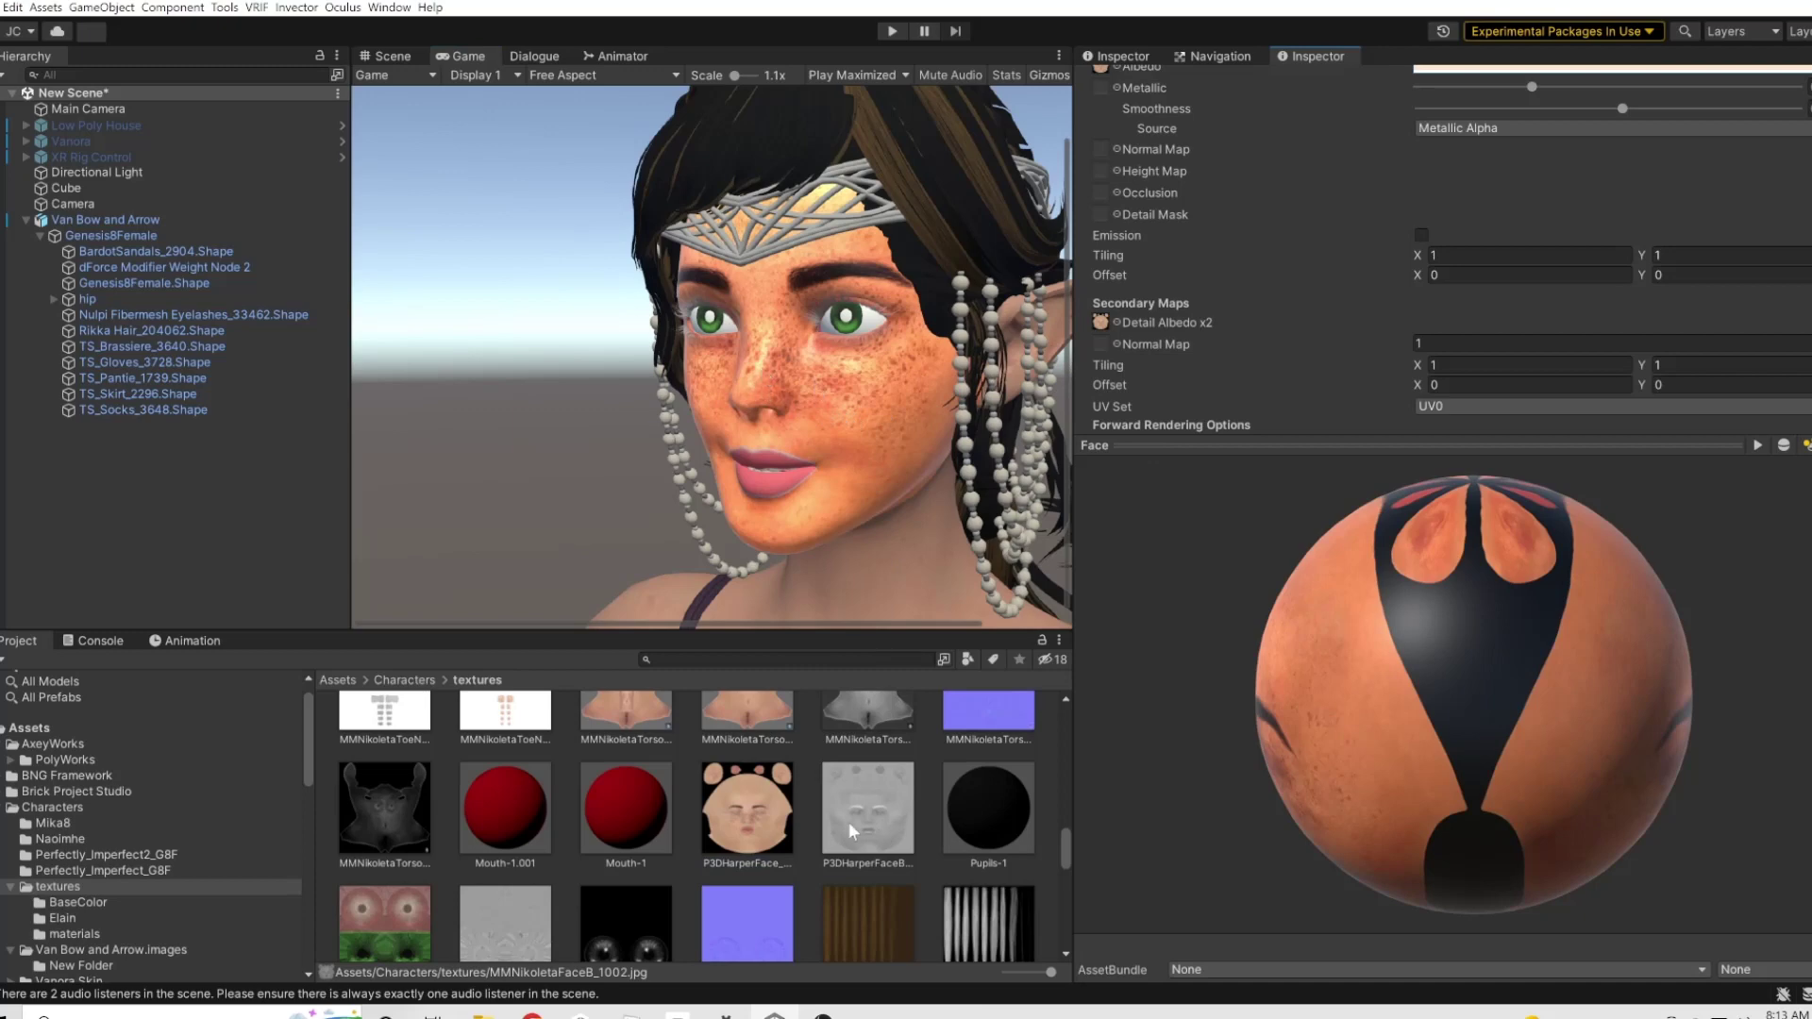
pyautogui.scroll(-3, 1108, 382)
# - Clear the detail albedo and reassign the P3DHarperFace texture to it
pyautogui.click(1102, 206)
pyautogui.press('Delete')
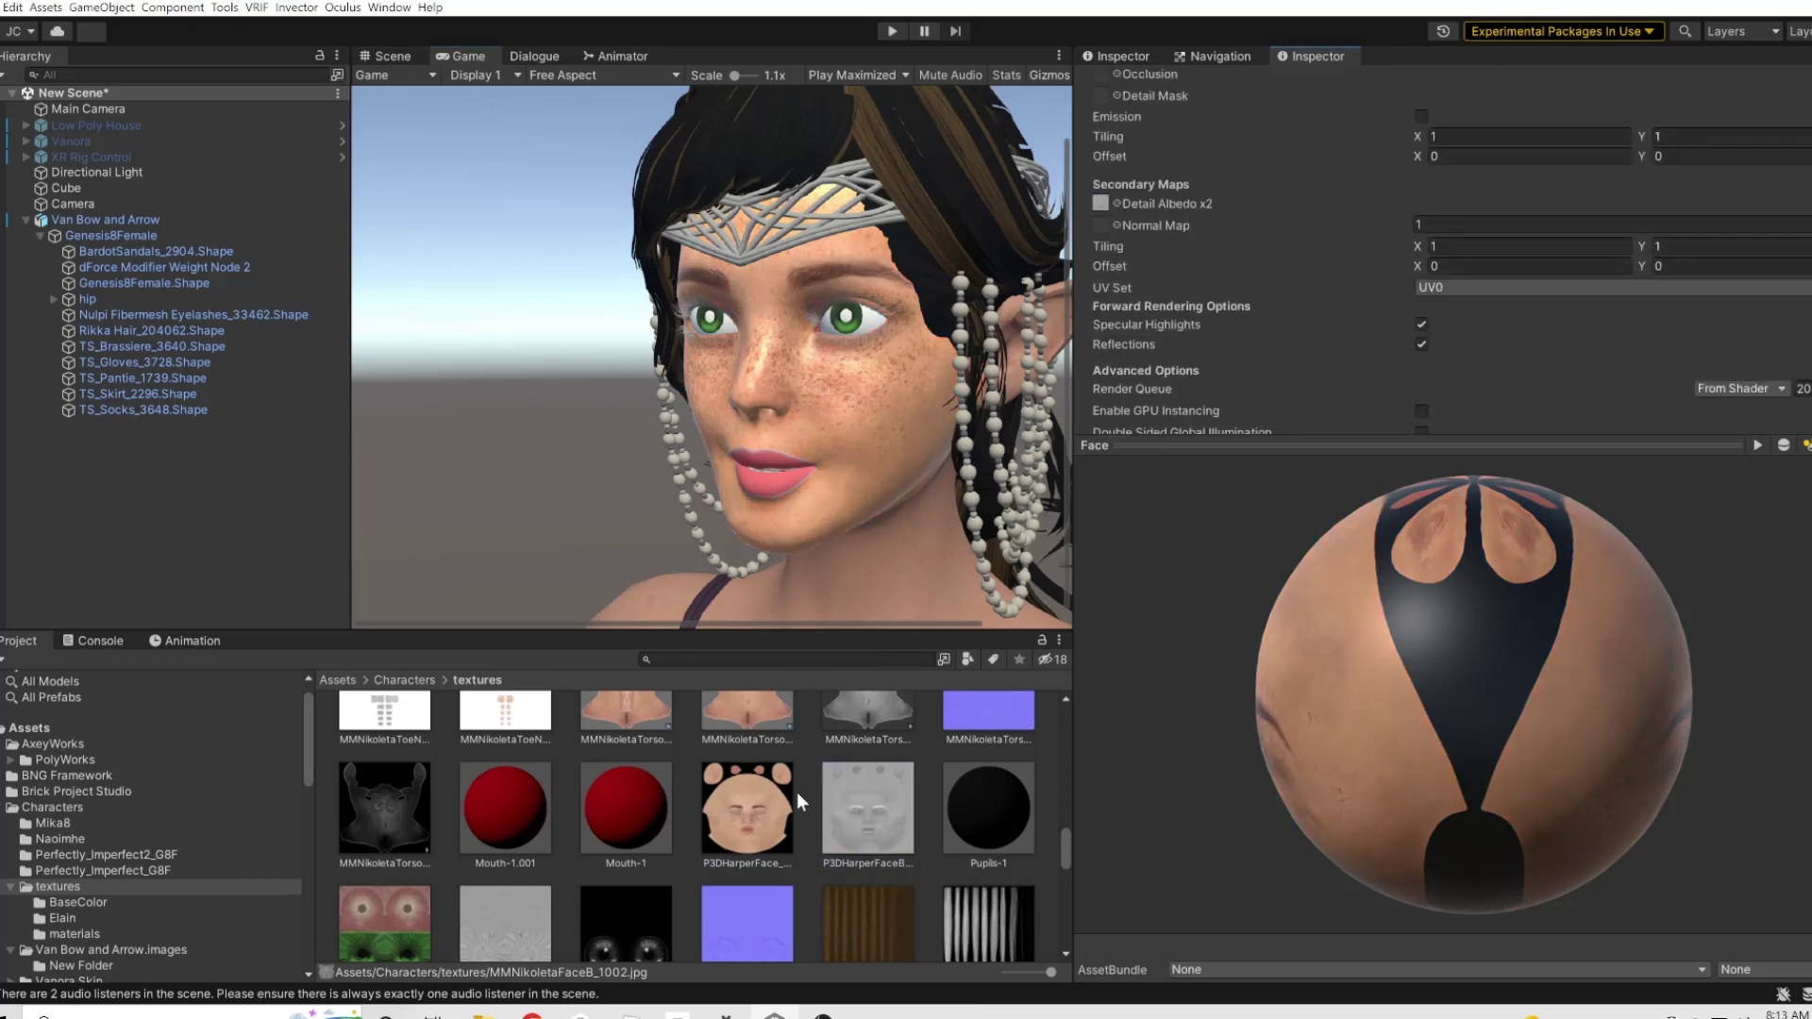
pyautogui.moveTo(800, 803); pyautogui.dragTo(1100, 204)
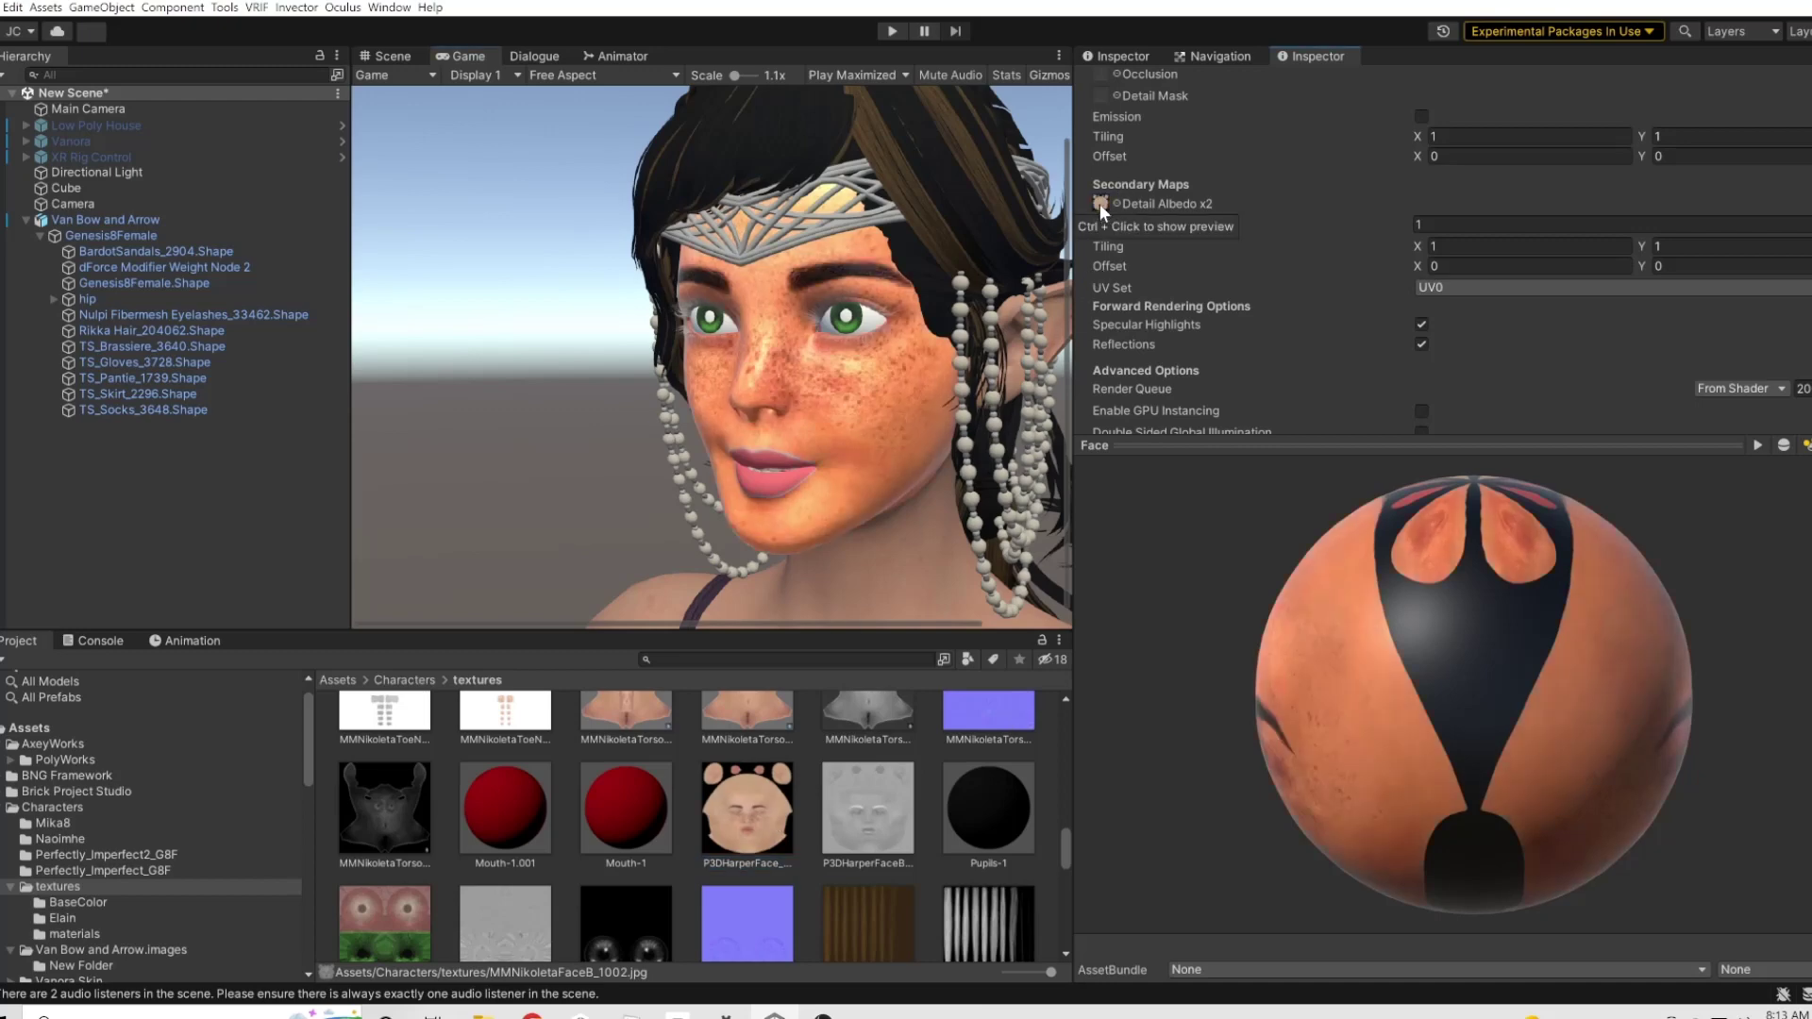
# - Set the Albedo tint colour to near-white EFEFEF
pyautogui.scroll(6, 1227, 188)
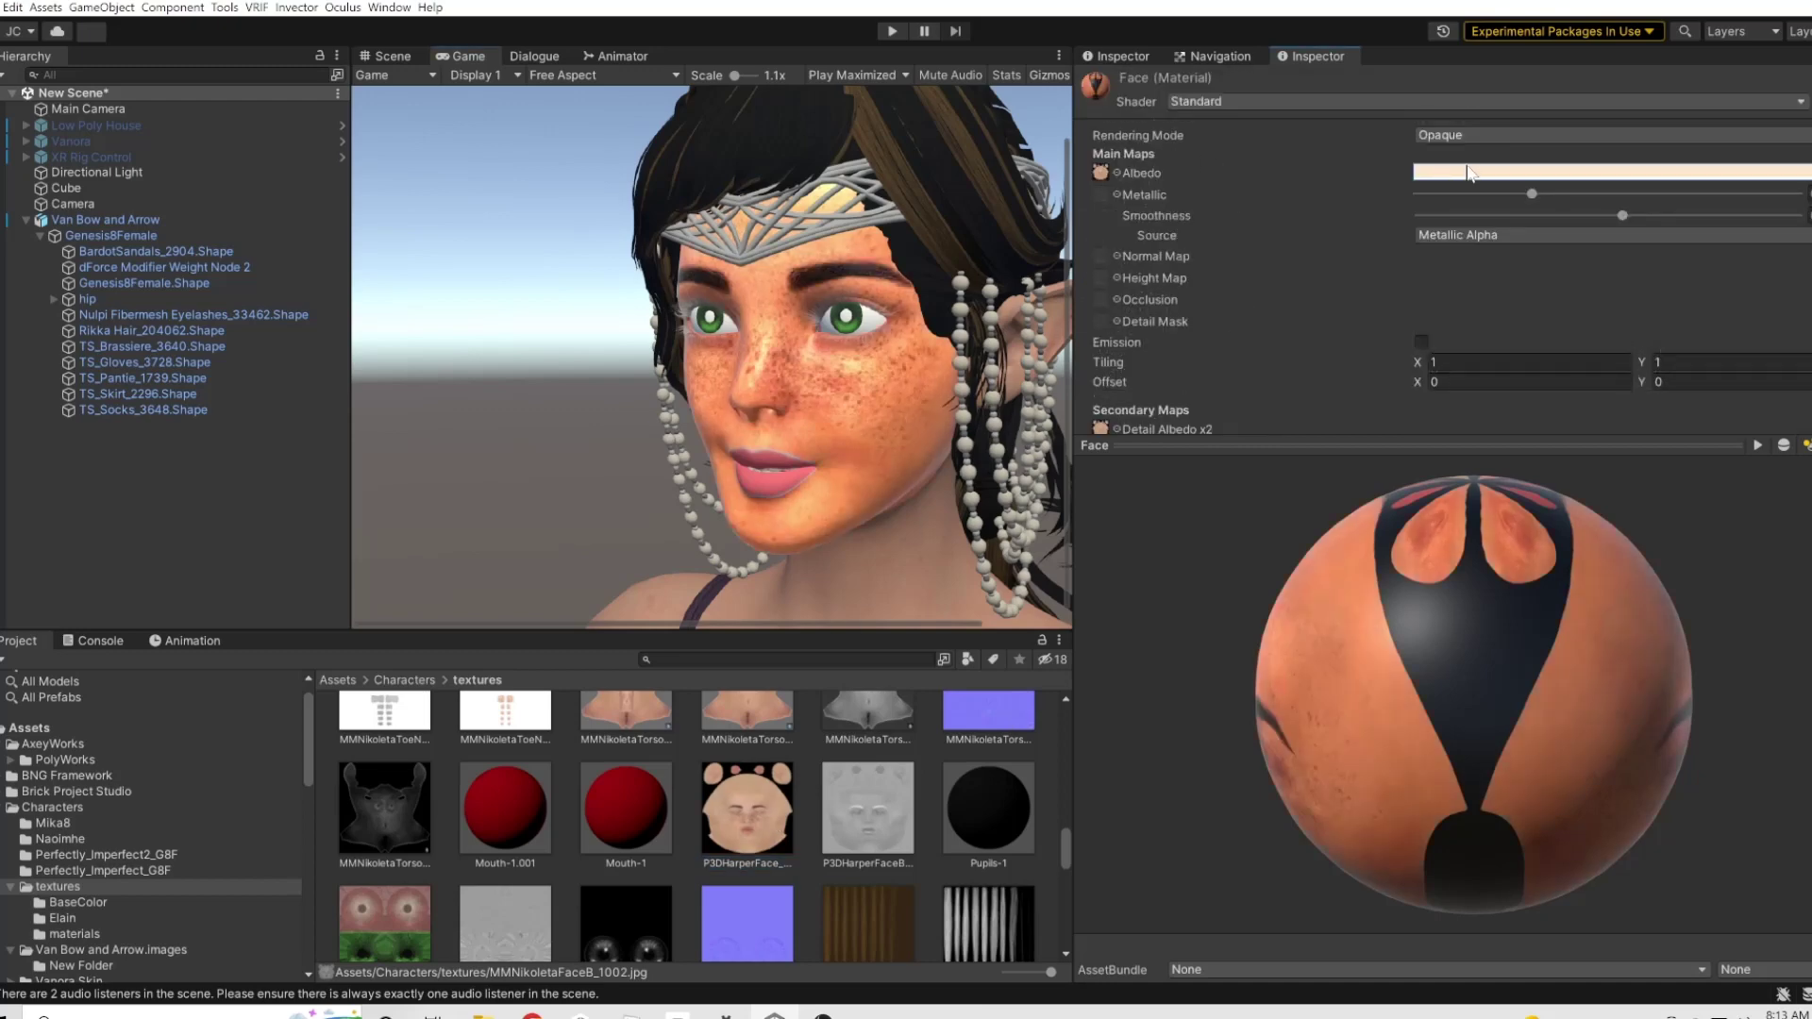
pyautogui.click(1468, 173)
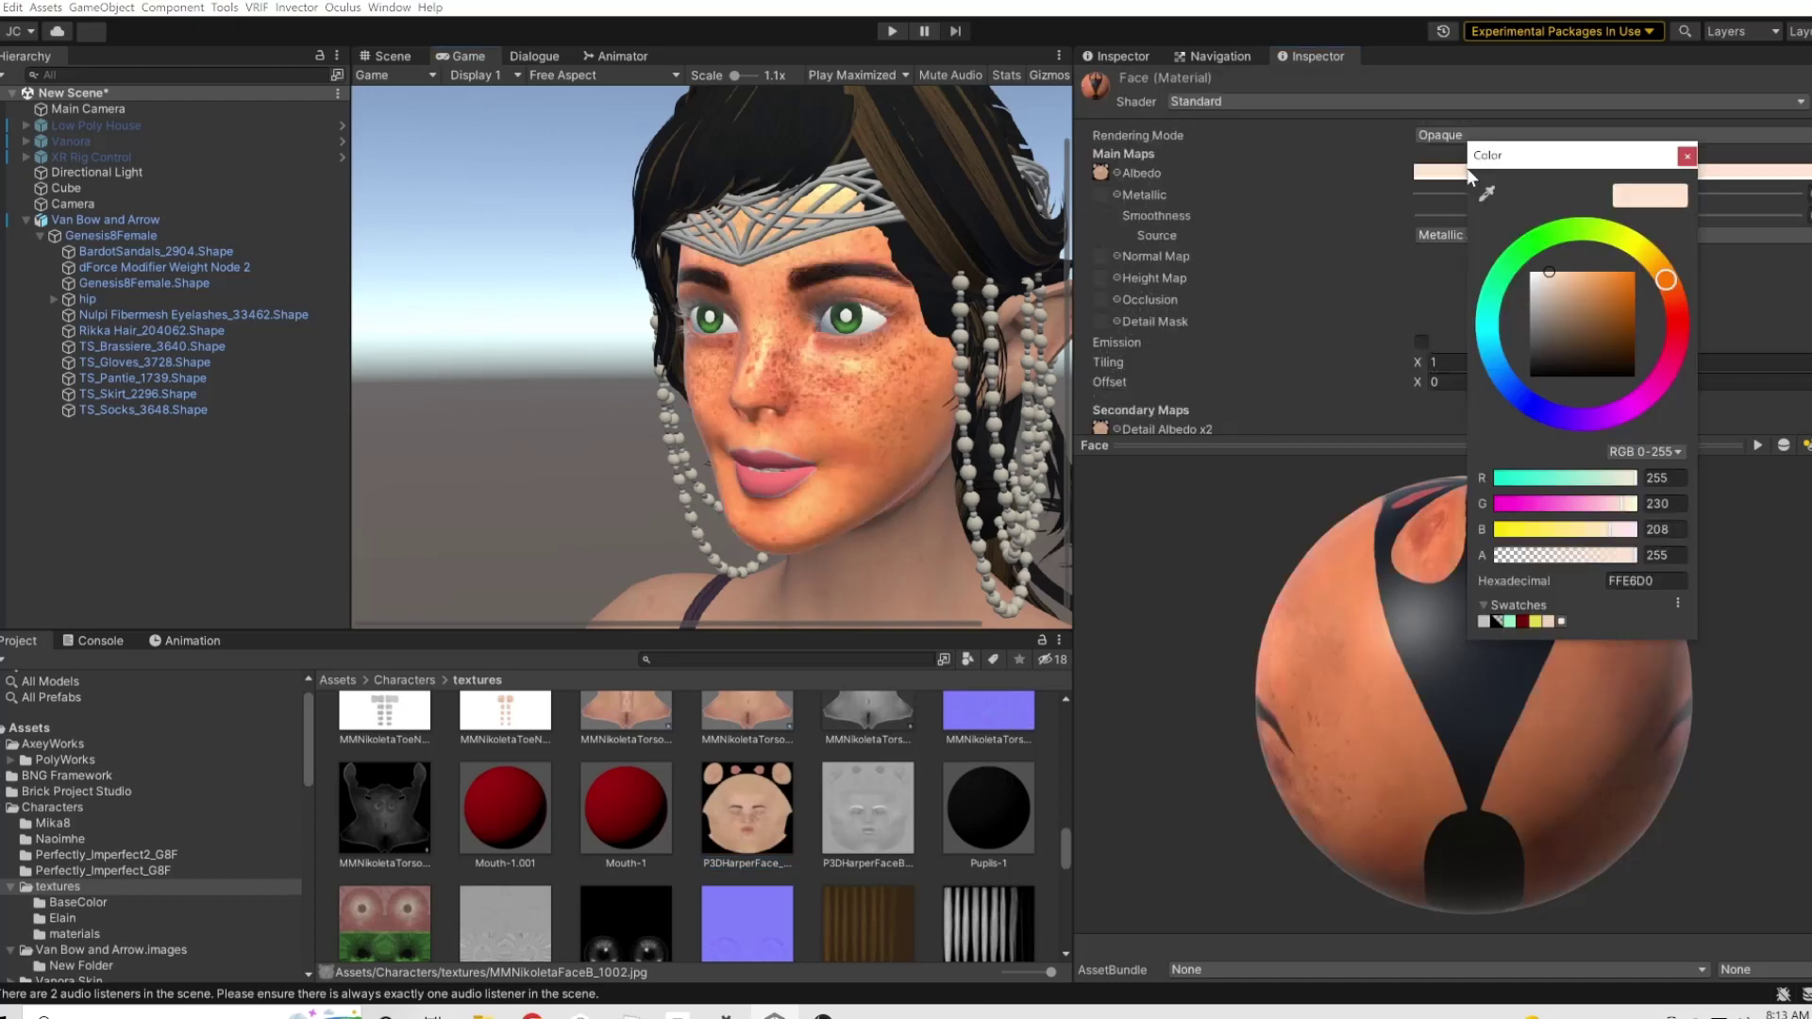
pyautogui.click(1531, 278)
pyautogui.click(1687, 156)
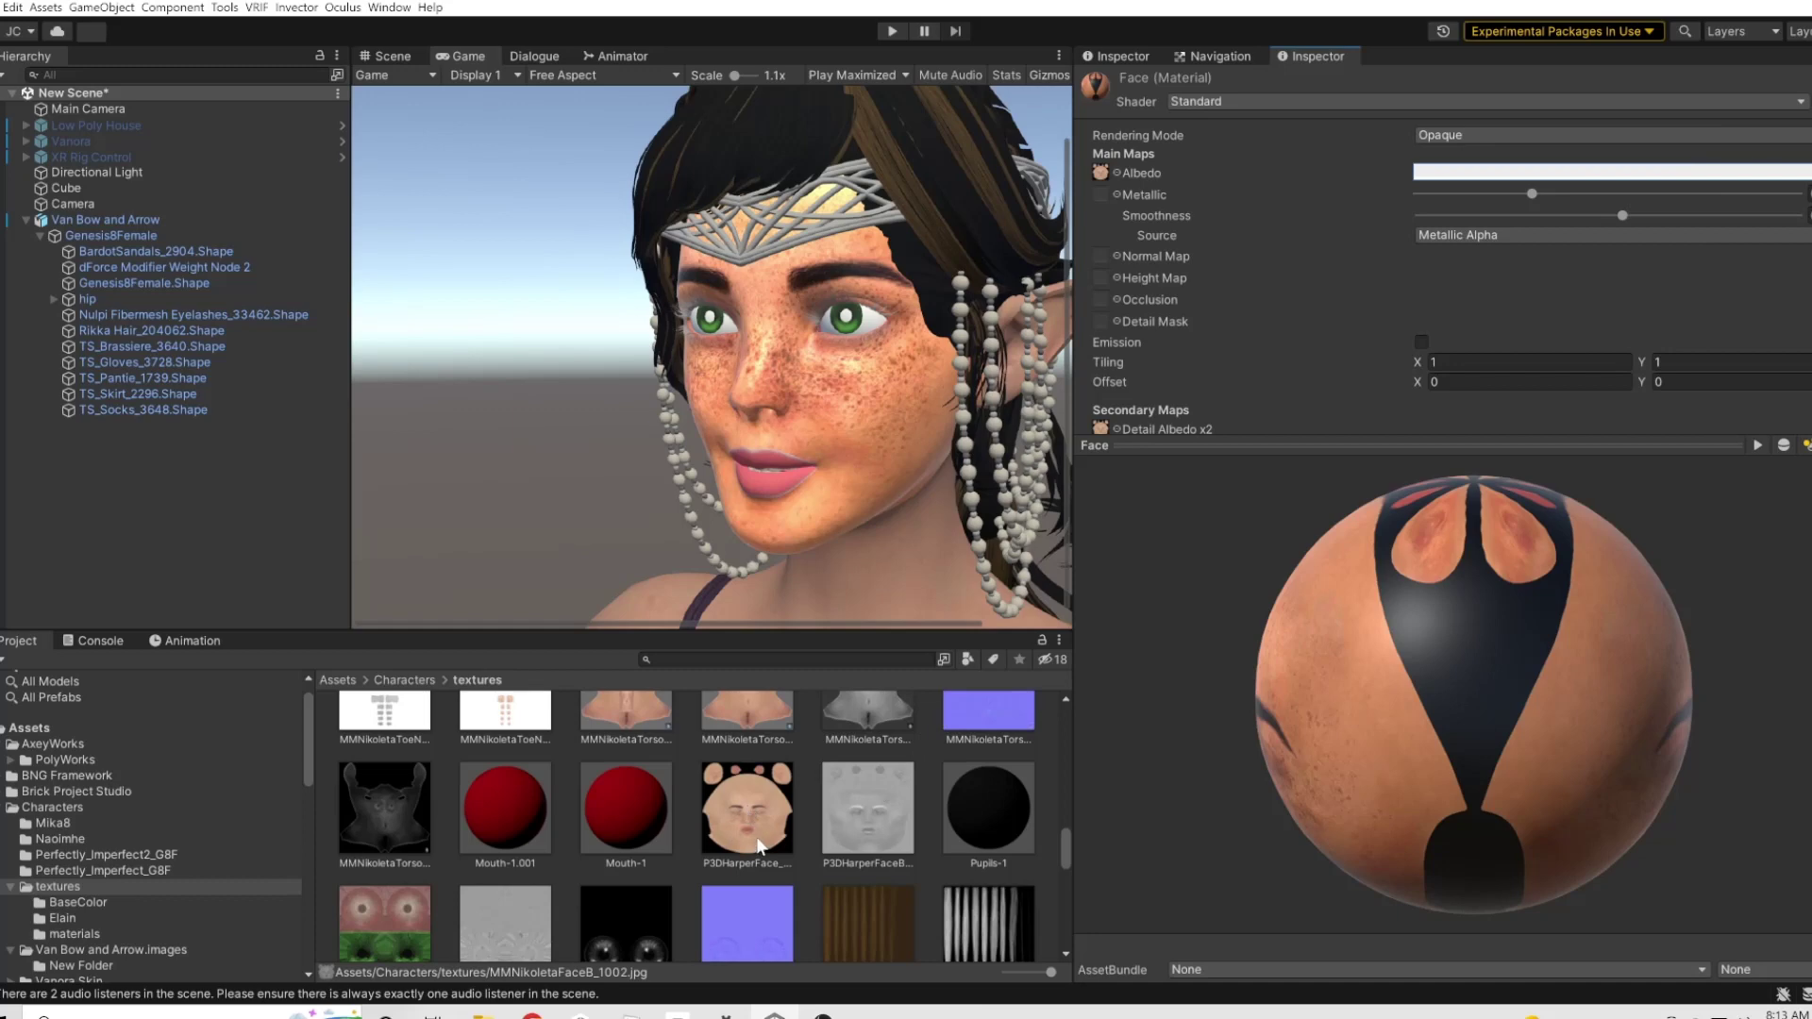
# - Lower the Metallic and Smoothness sliders to reduce the face's shine
pyautogui.scroll(-2, 1221, 349)
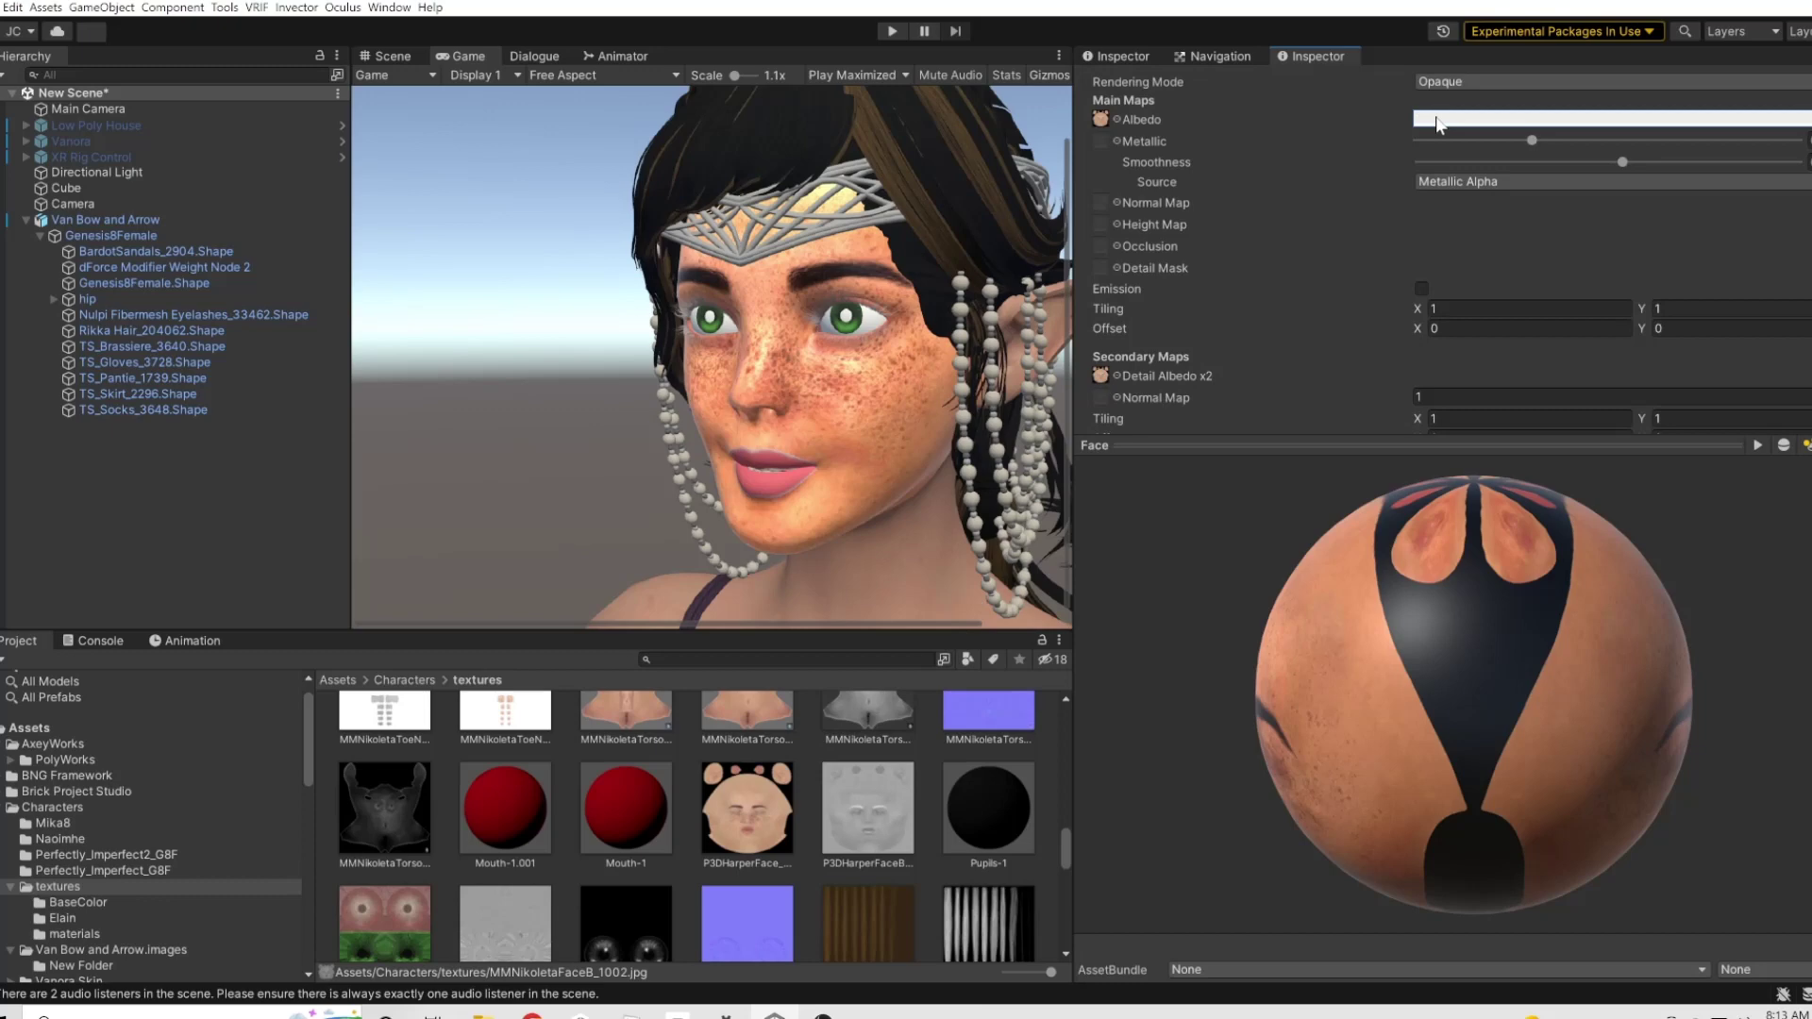
pyautogui.moveTo(1531, 141); pyautogui.dragTo(1491, 142)
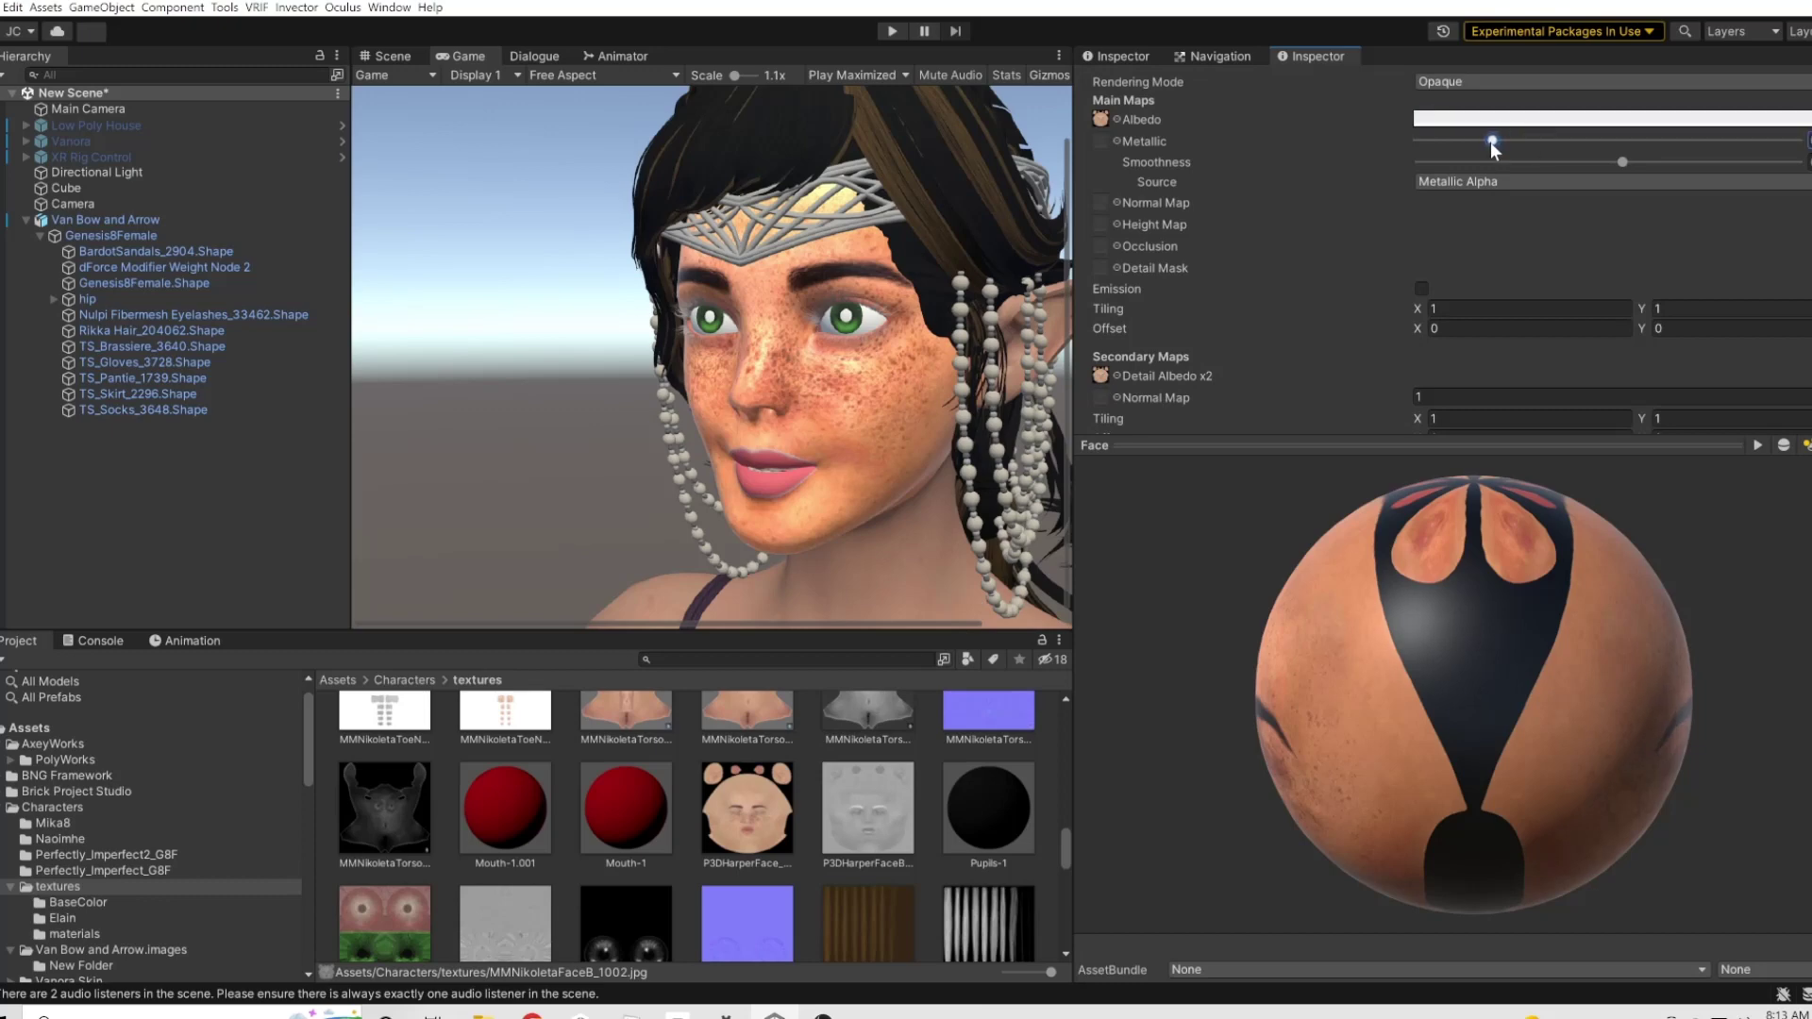
pyautogui.moveTo(1621, 162); pyautogui.dragTo(1455, 142)
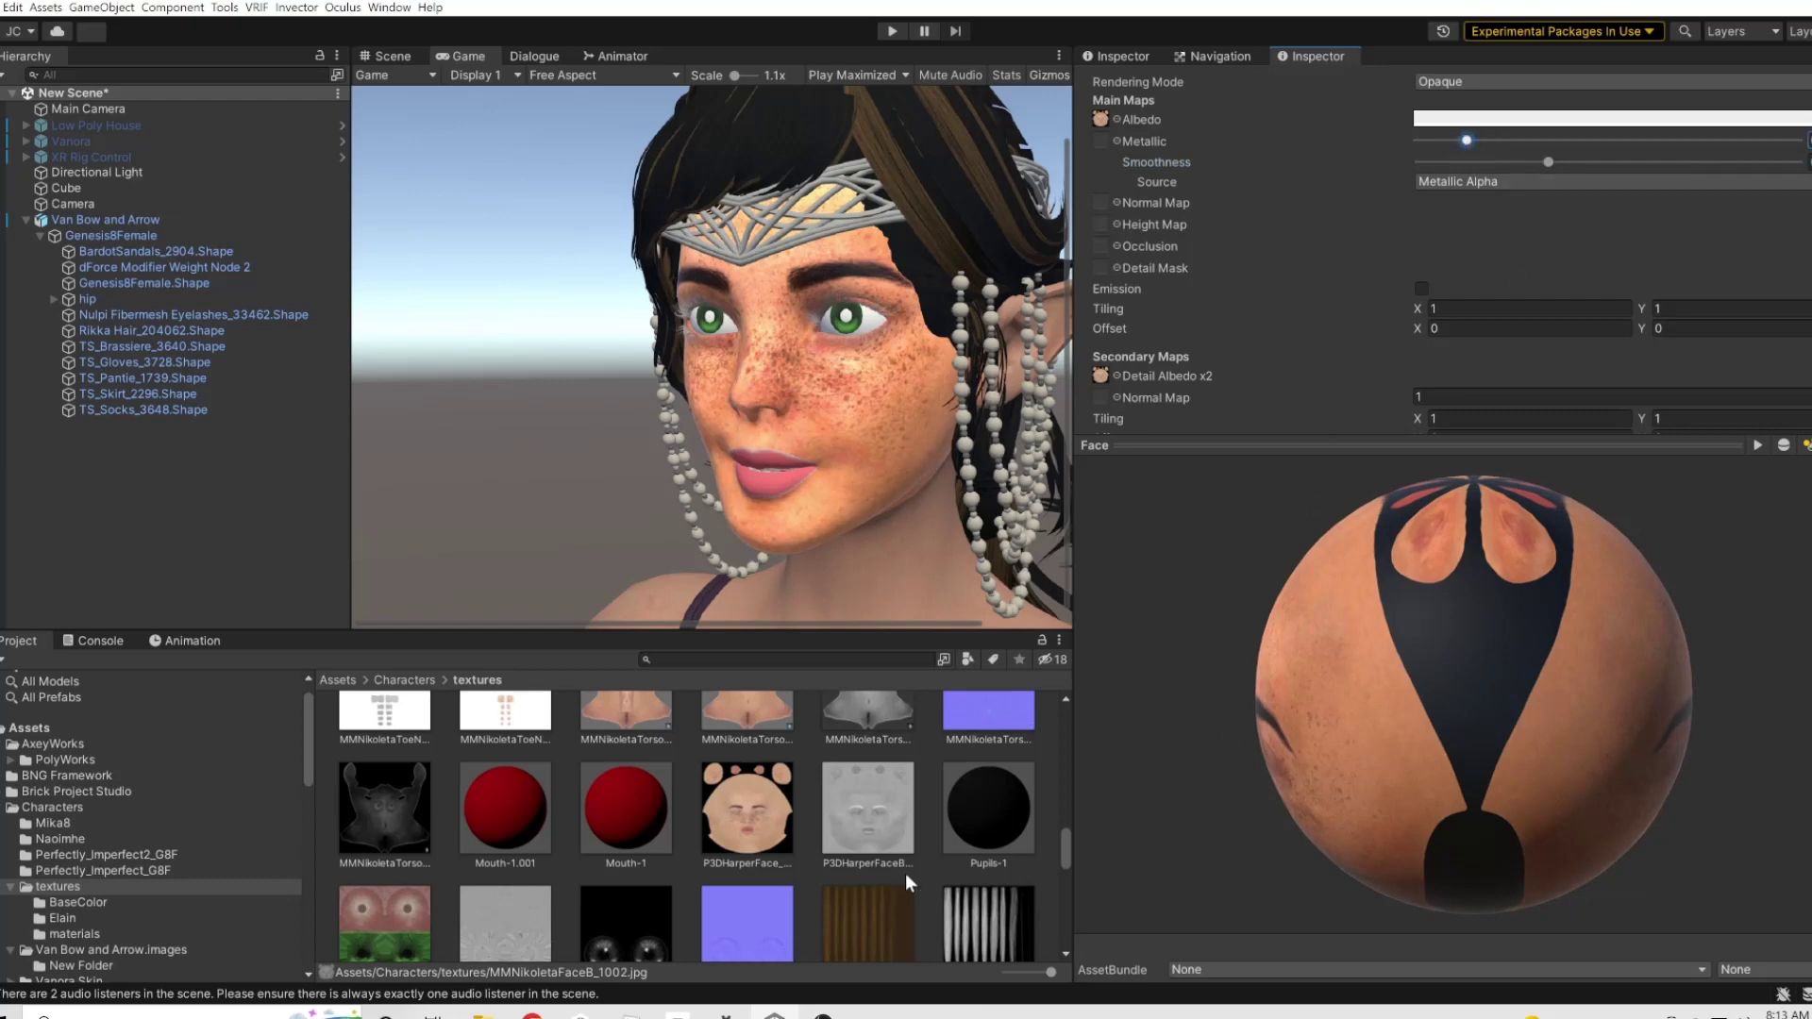
pyautogui.scroll(-2, 566, 718)
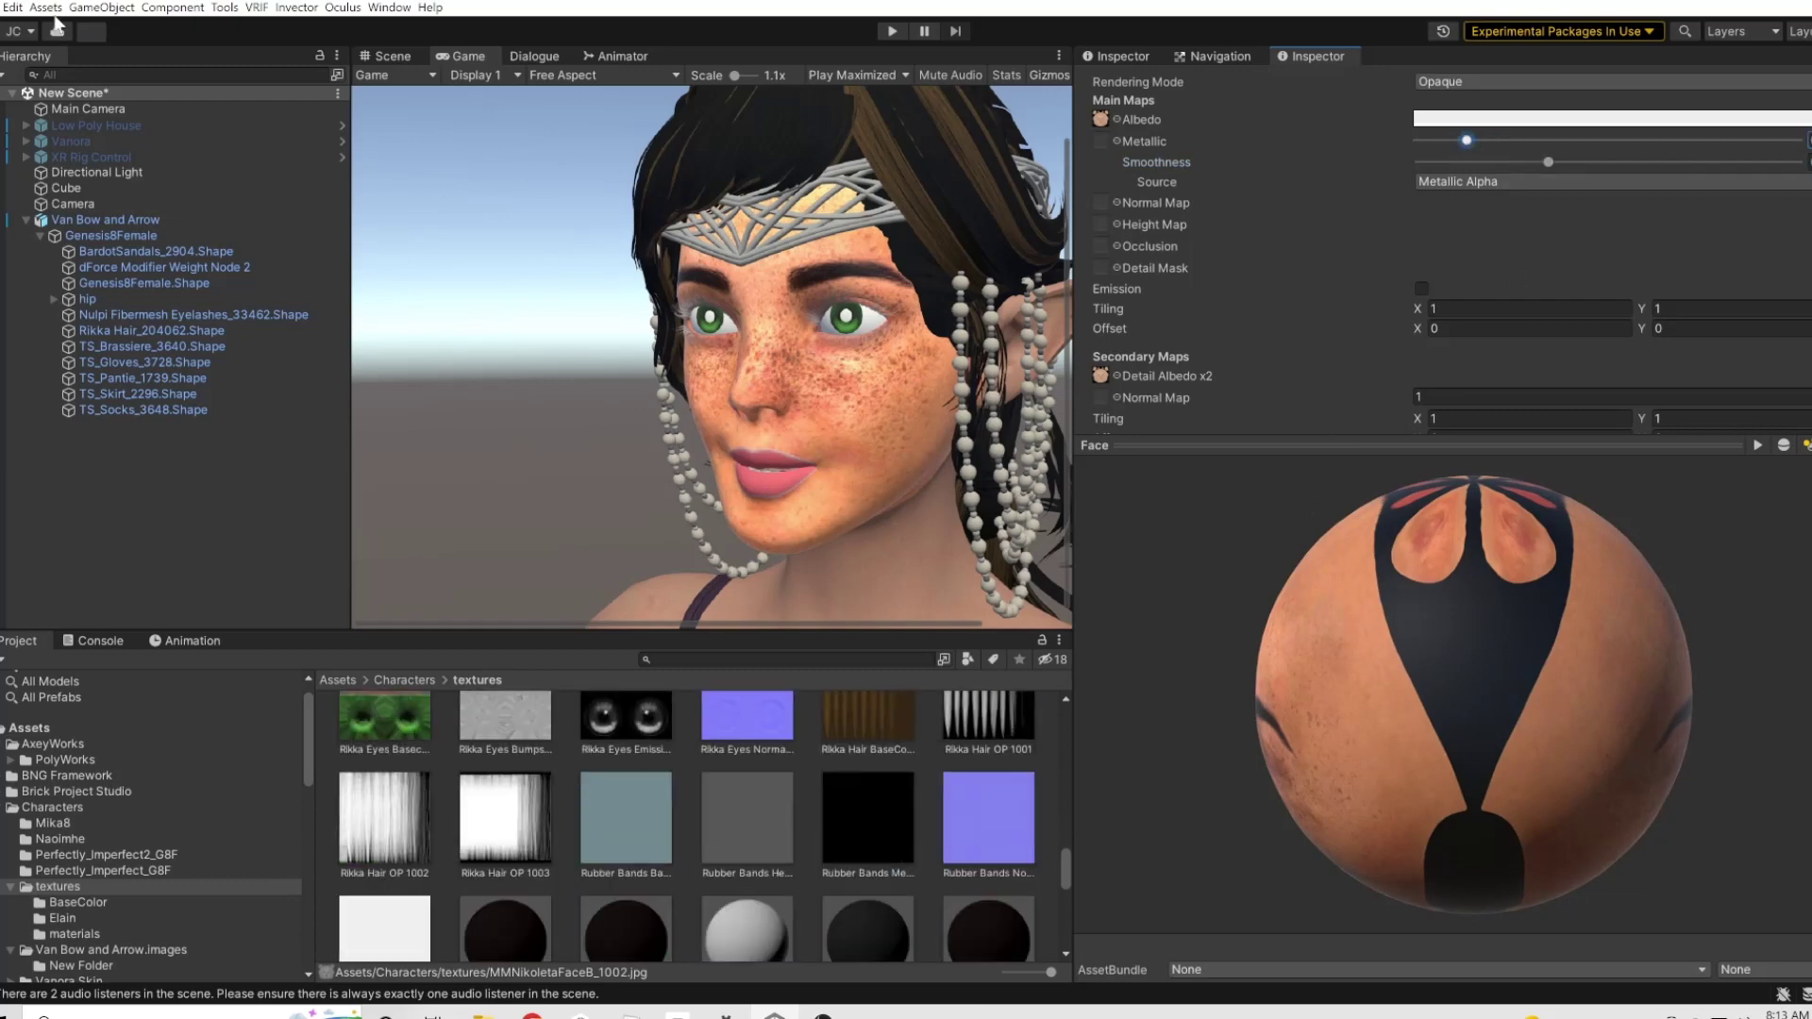
# - Enter Play mode maximized to view the freckled, warm-toned face close up in the Game view
pyautogui.click(4, 7)
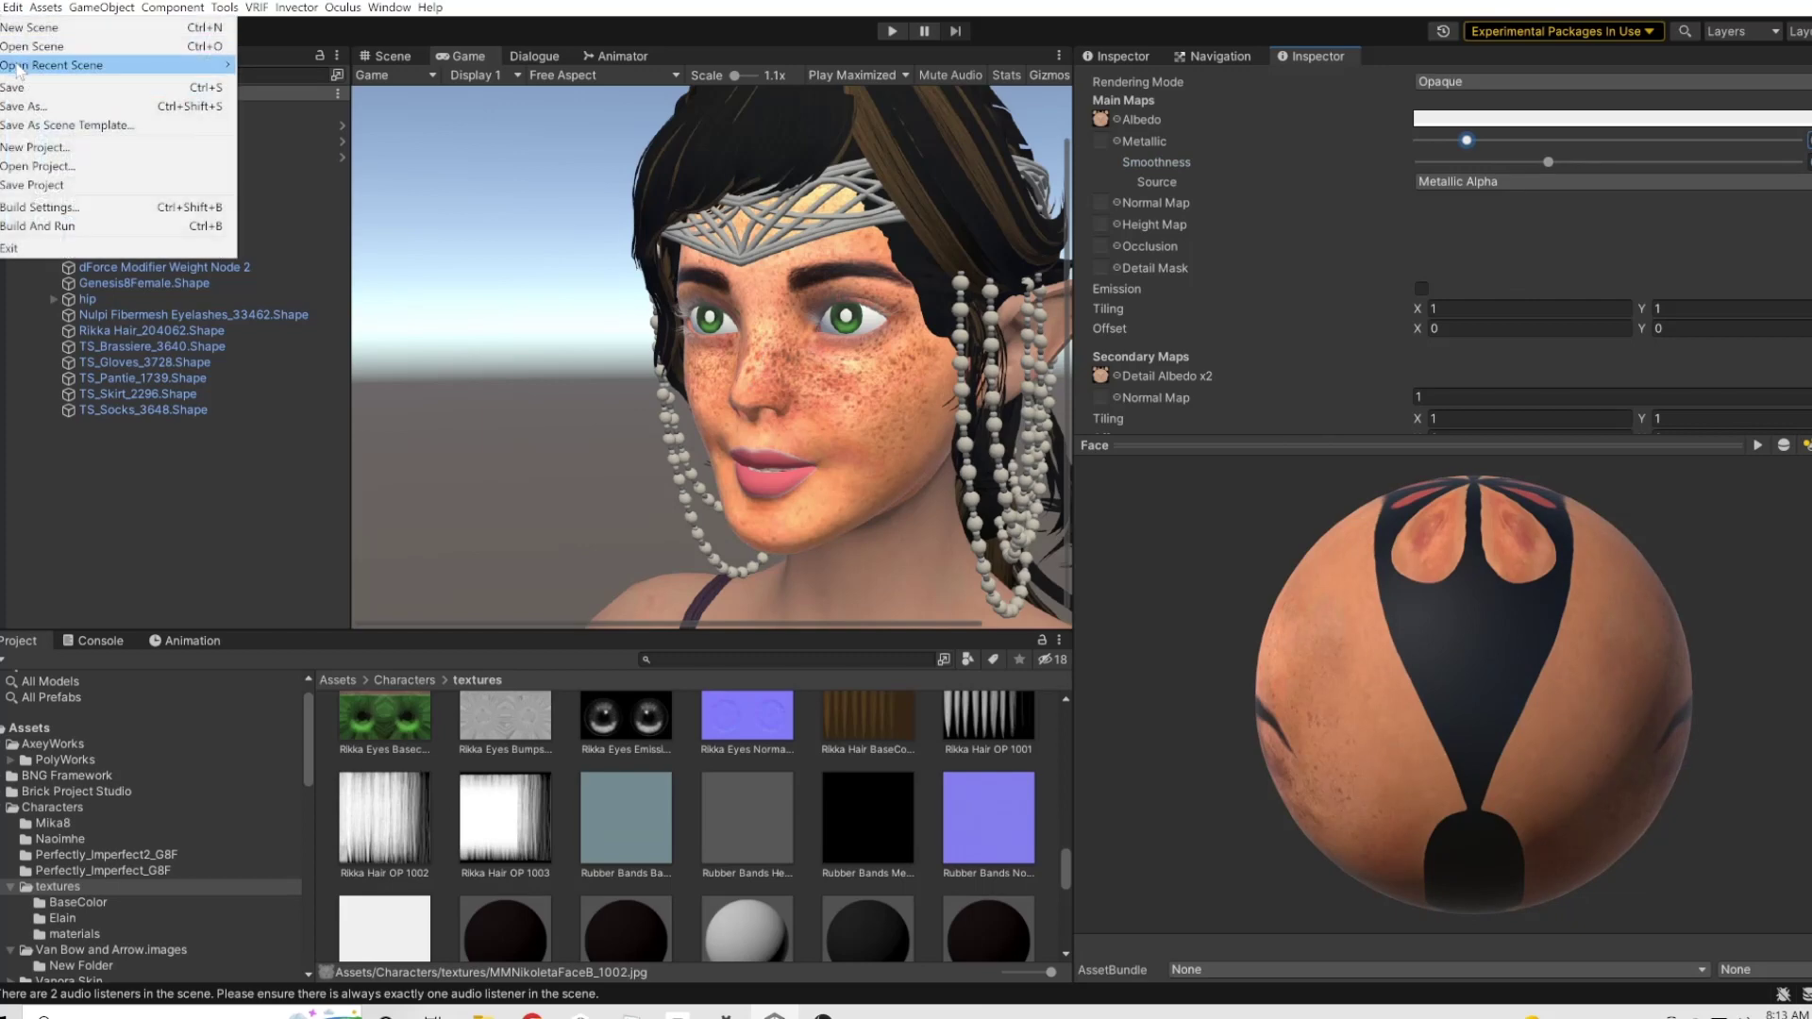
pyautogui.moveTo(195, 63)
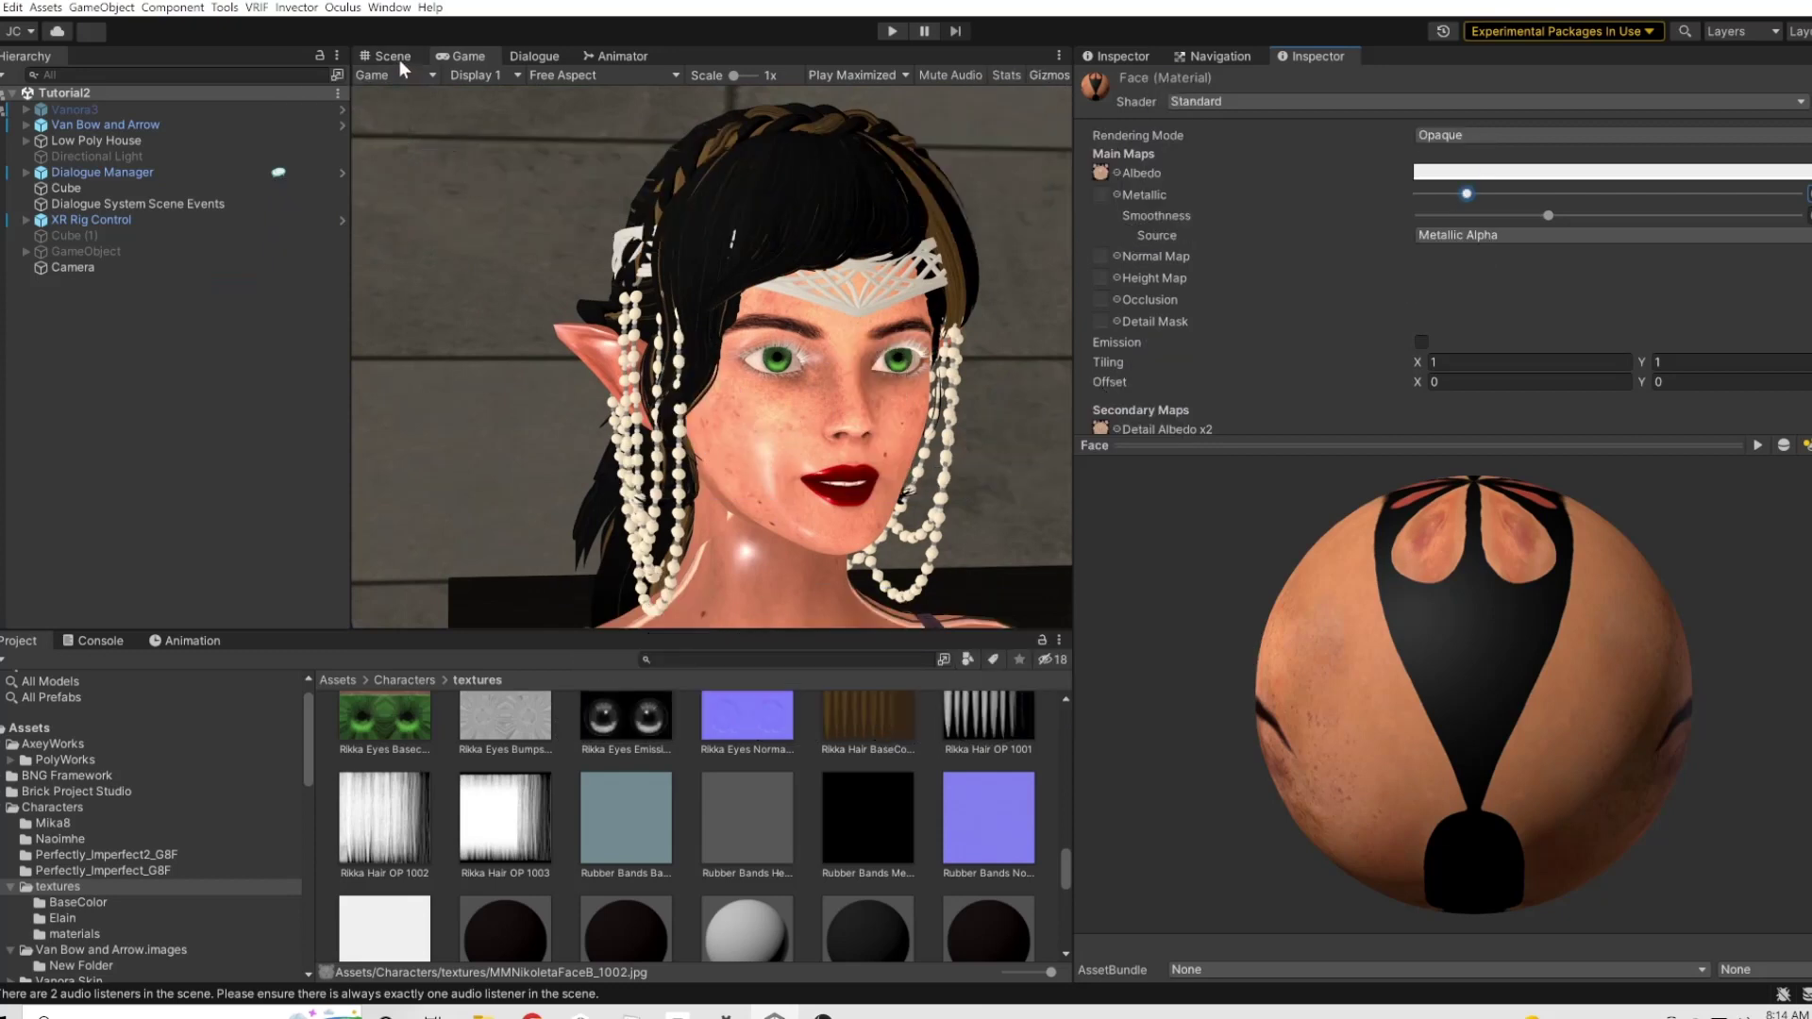
pyautogui.hotkey('ctrl', 'p')
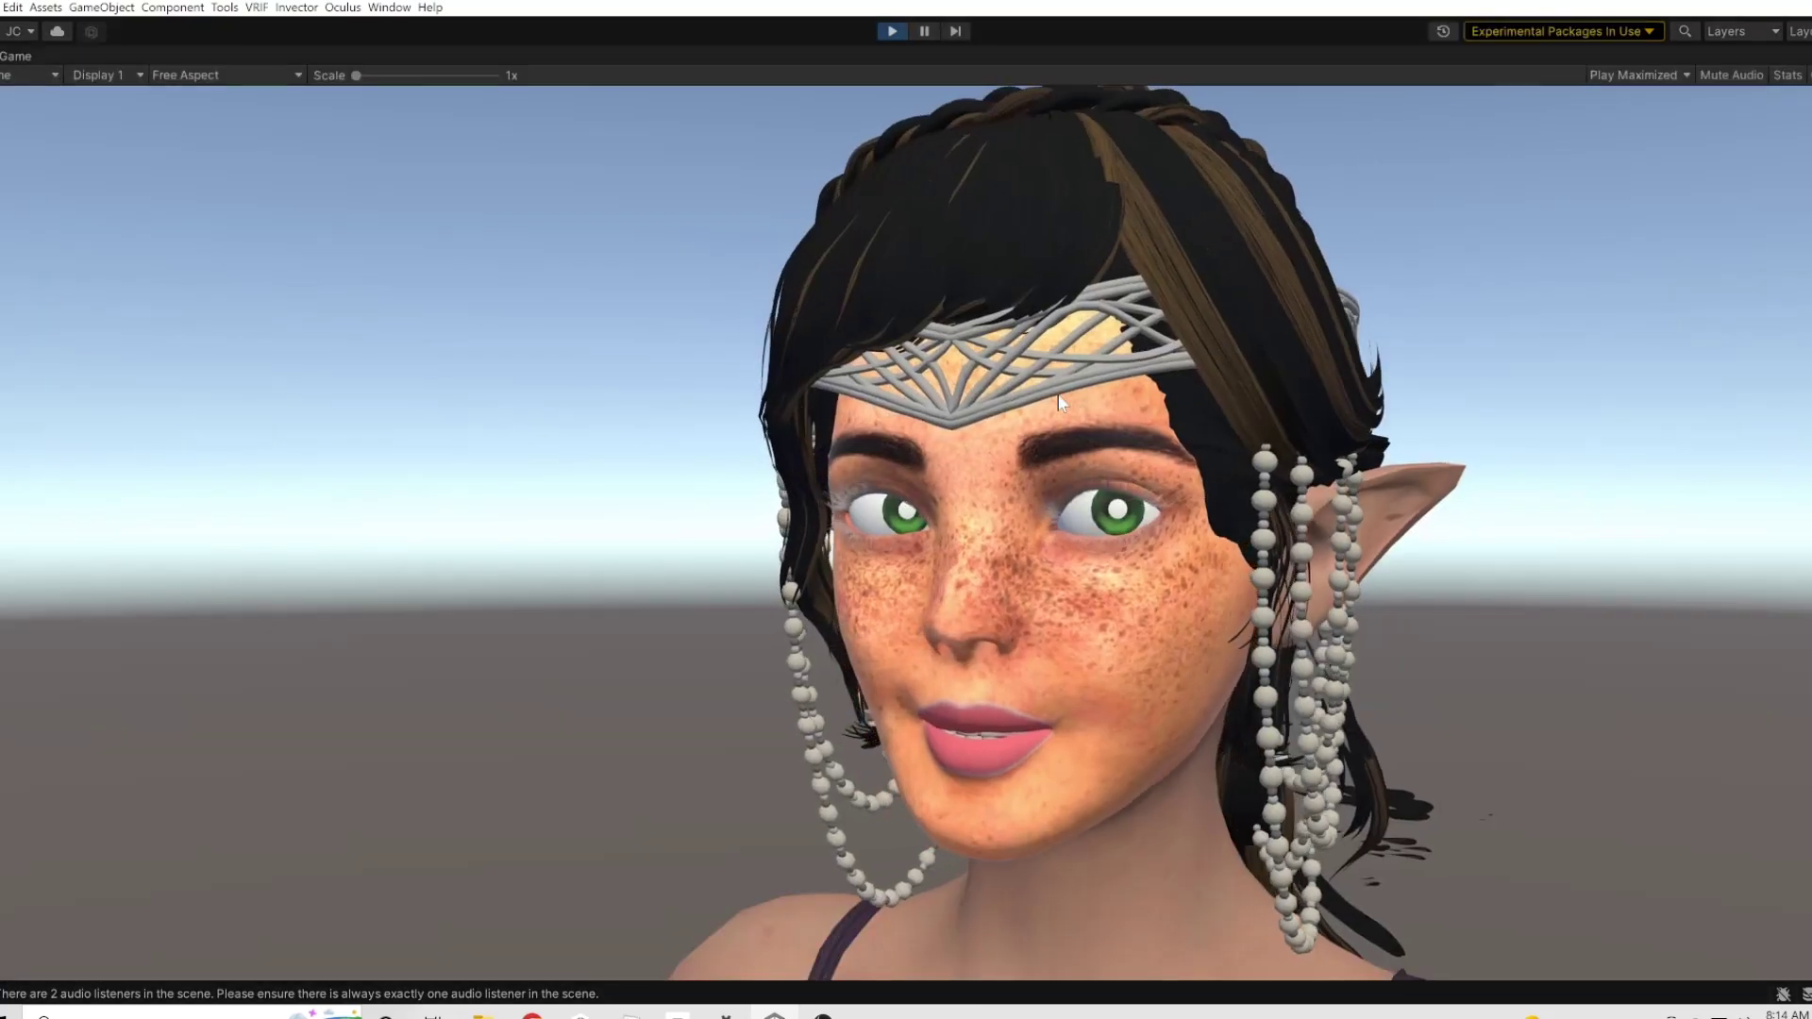